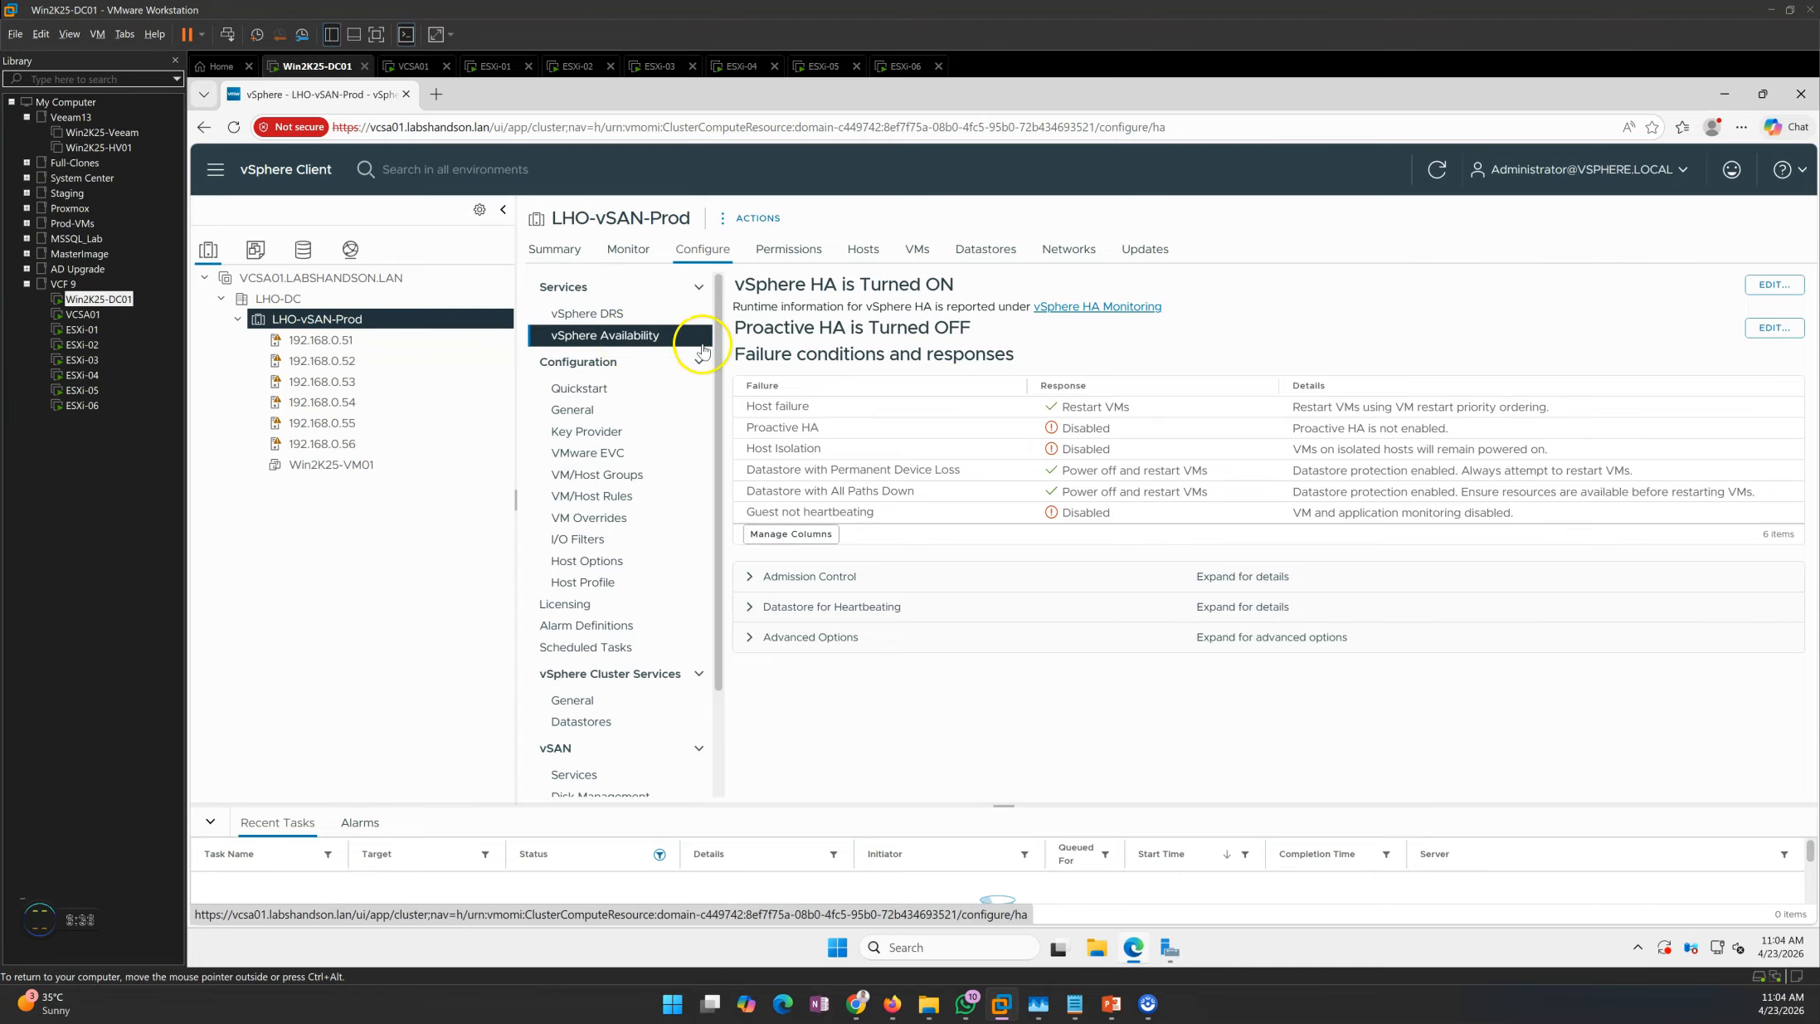
# Step: Review the hosts in the LHO-vSAN-Prod cluster and its vSAN services configuration
pyautogui.click(862, 249)
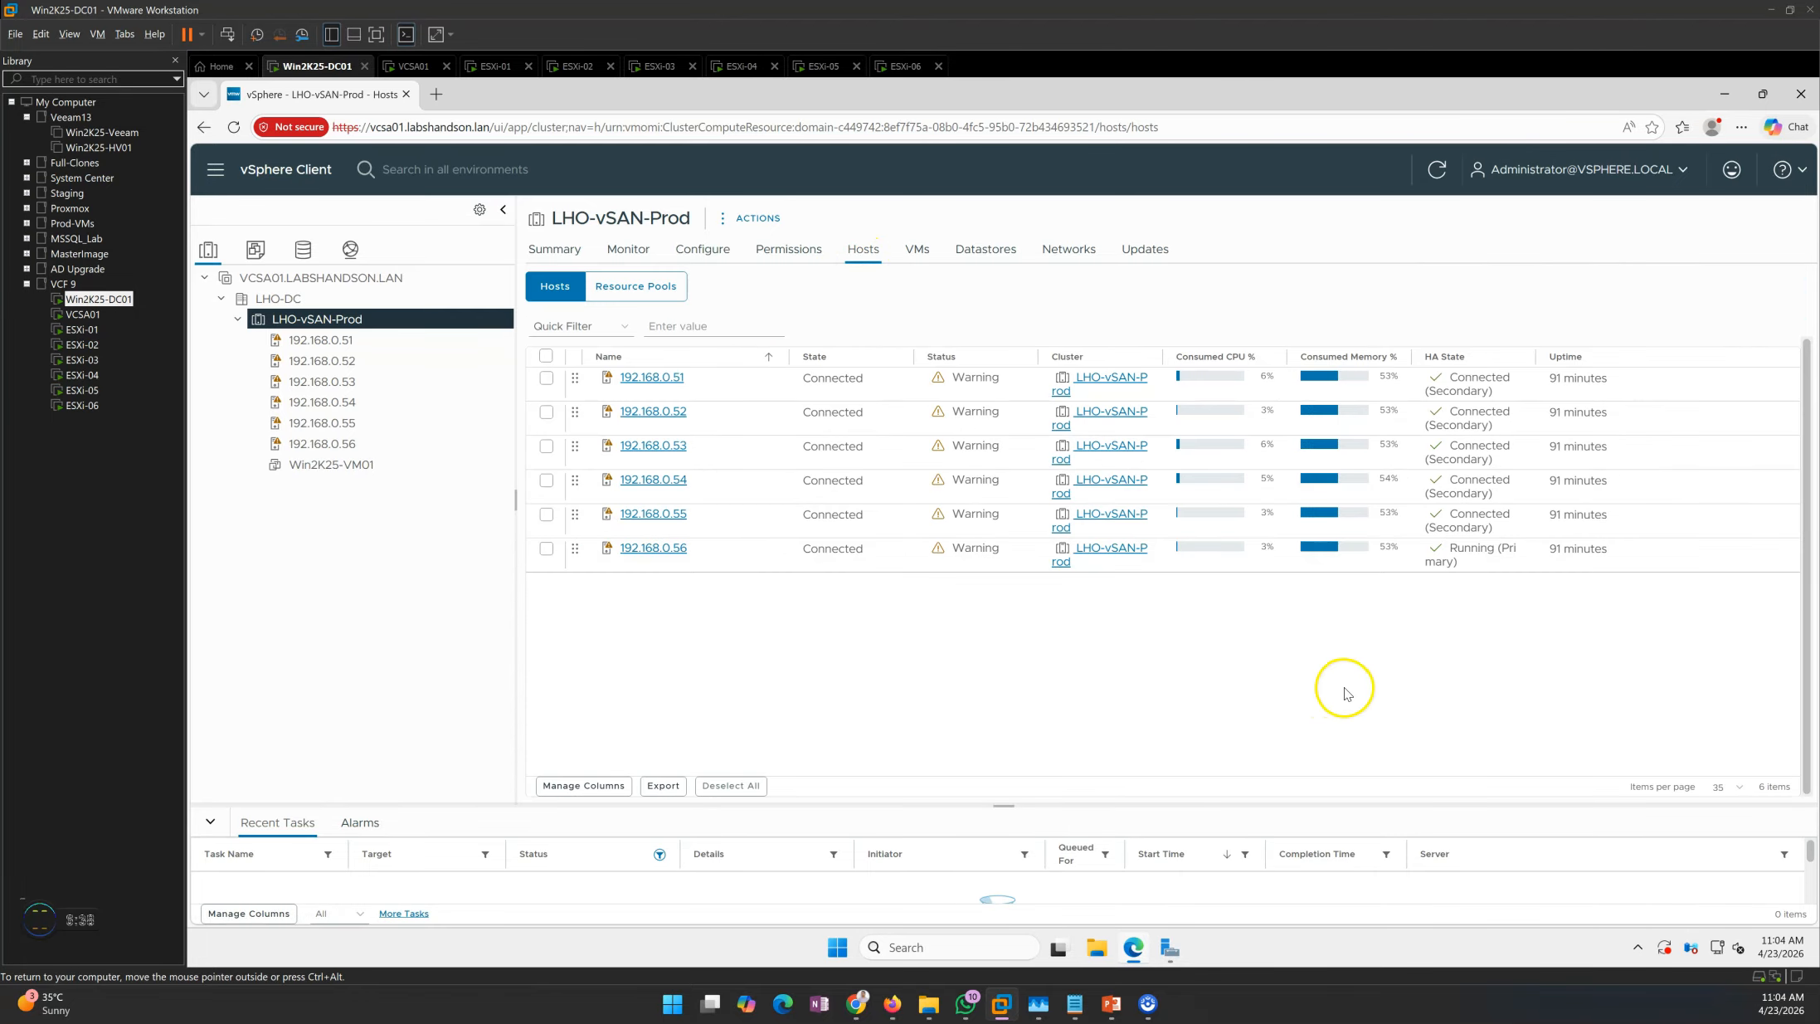
pyautogui.click(687, 254)
pyautogui.scroll(-3, 605, 580)
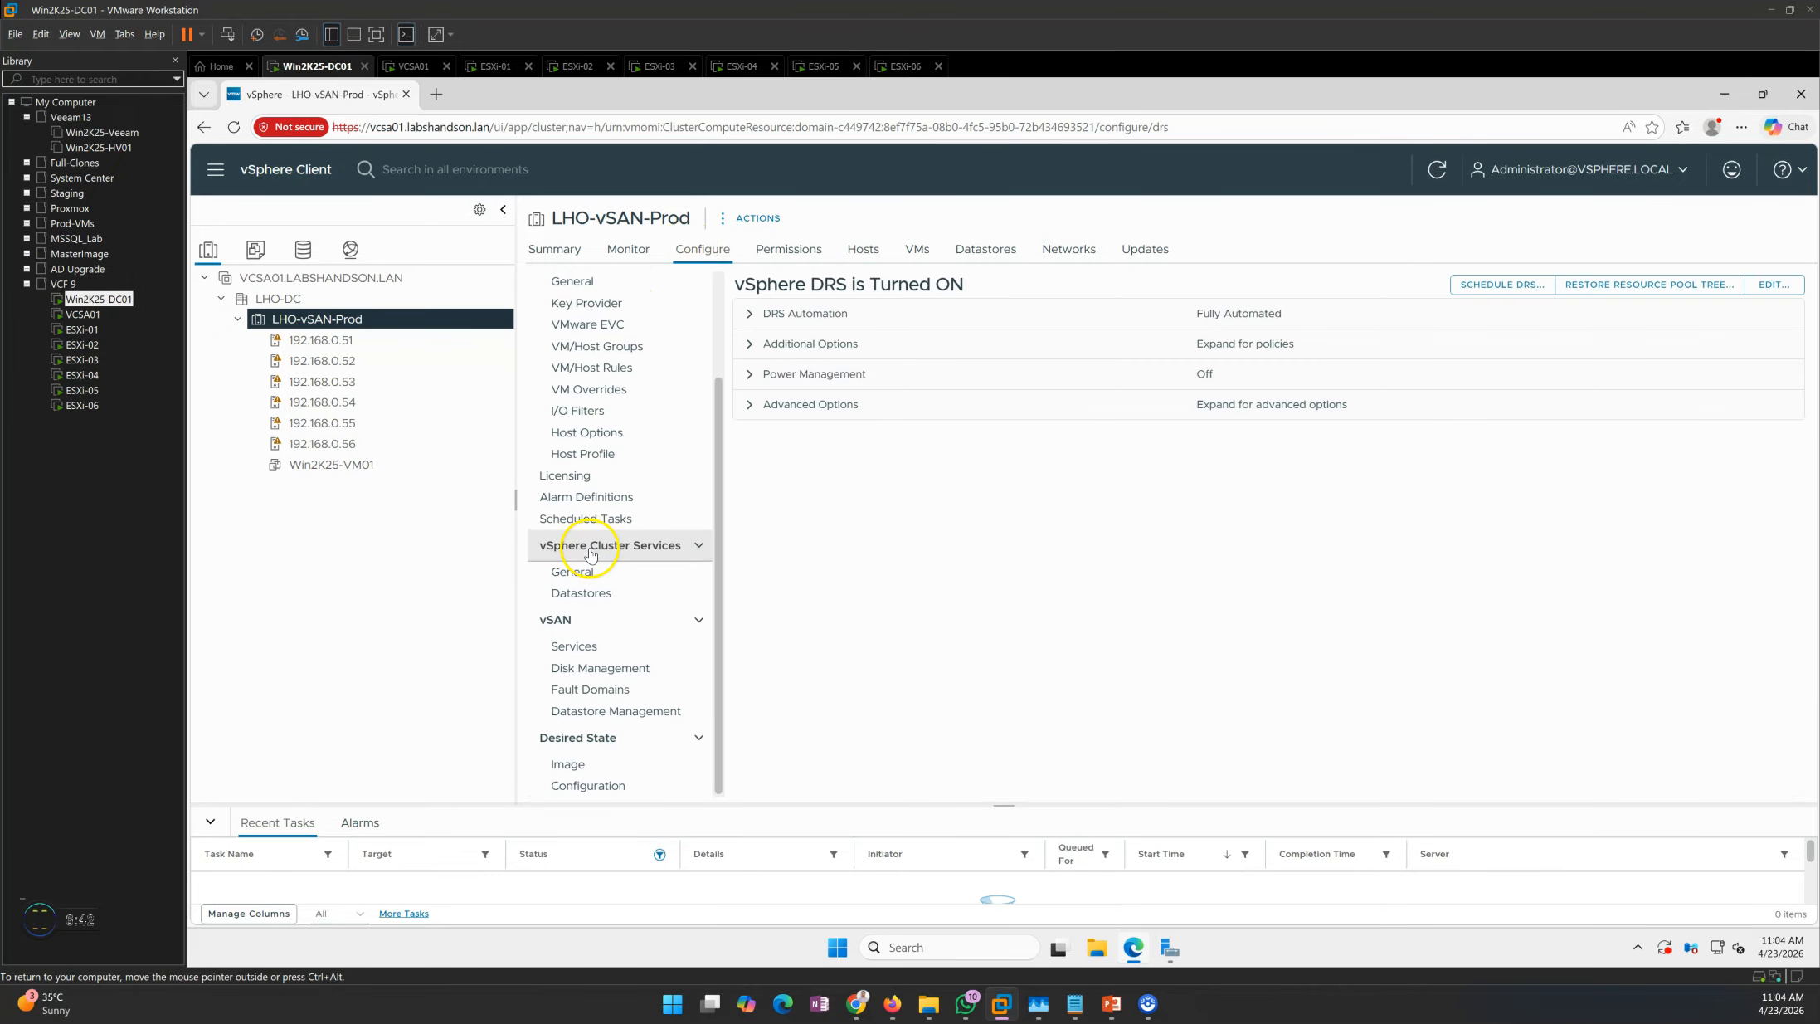
pyautogui.click(597, 656)
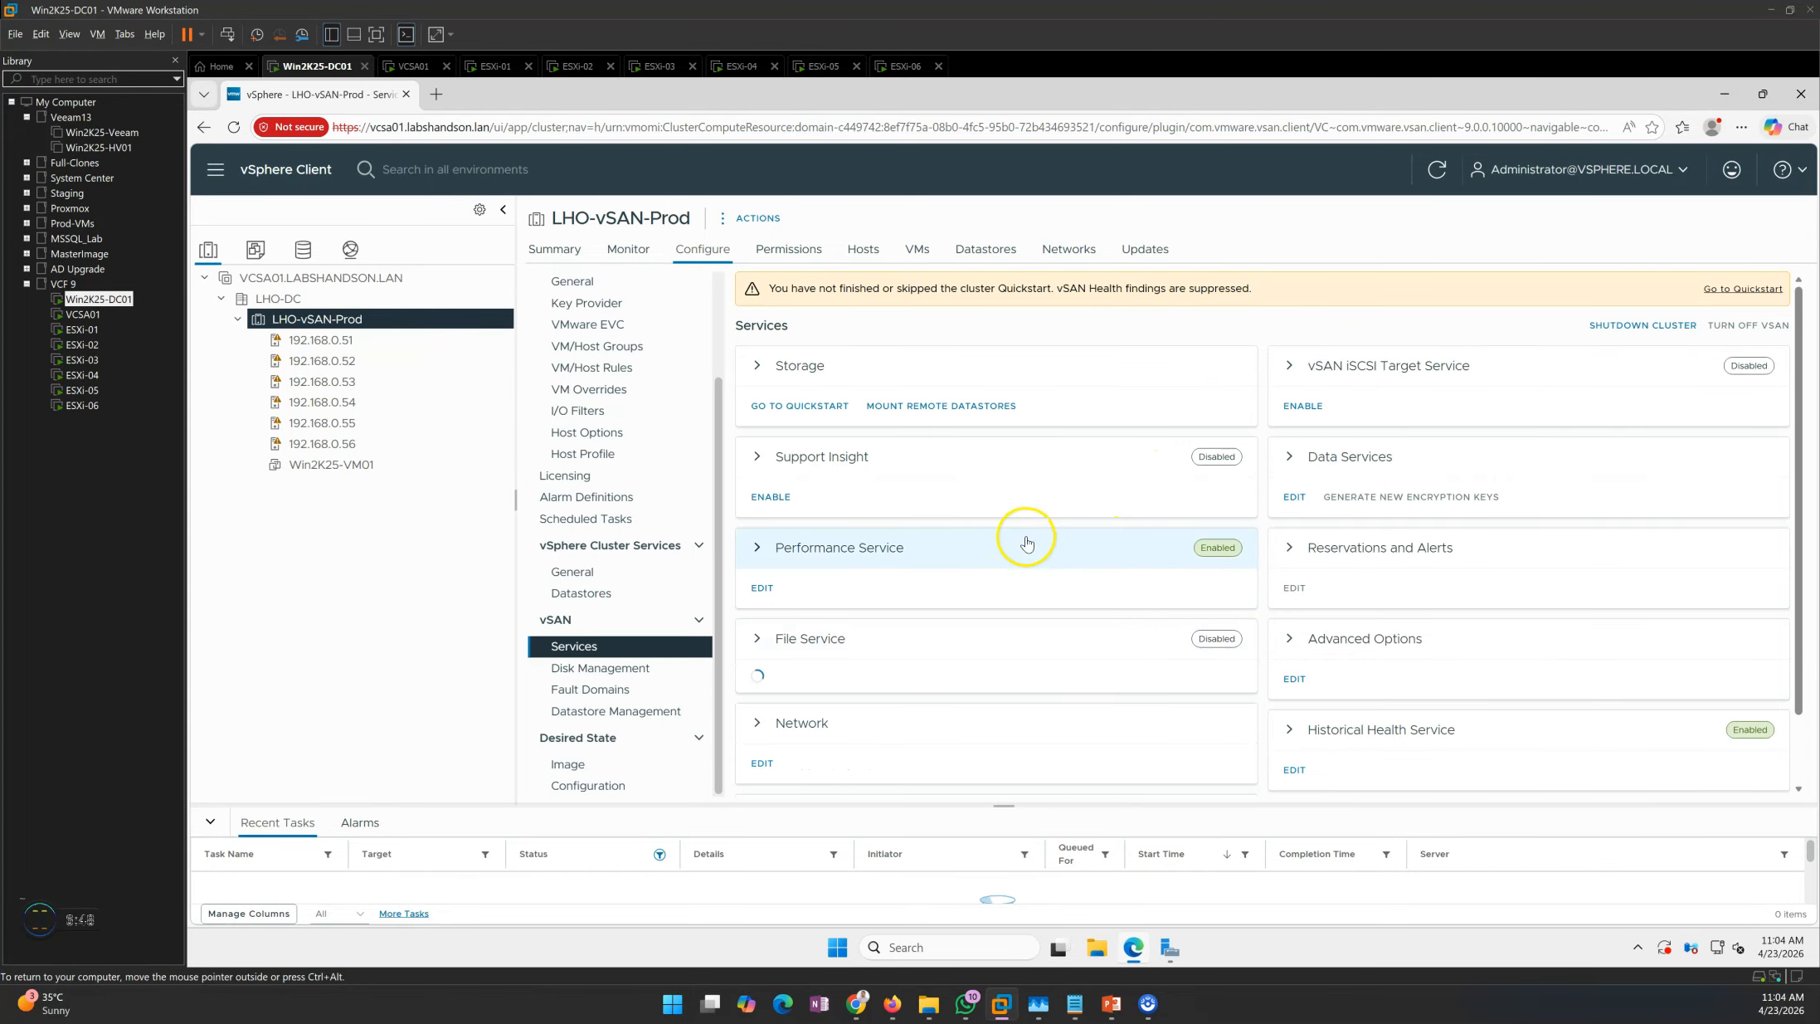
# Step: Examine the cluster's vSAN disk management summary for the disk group and capacity disk counts
pyautogui.click(601, 677)
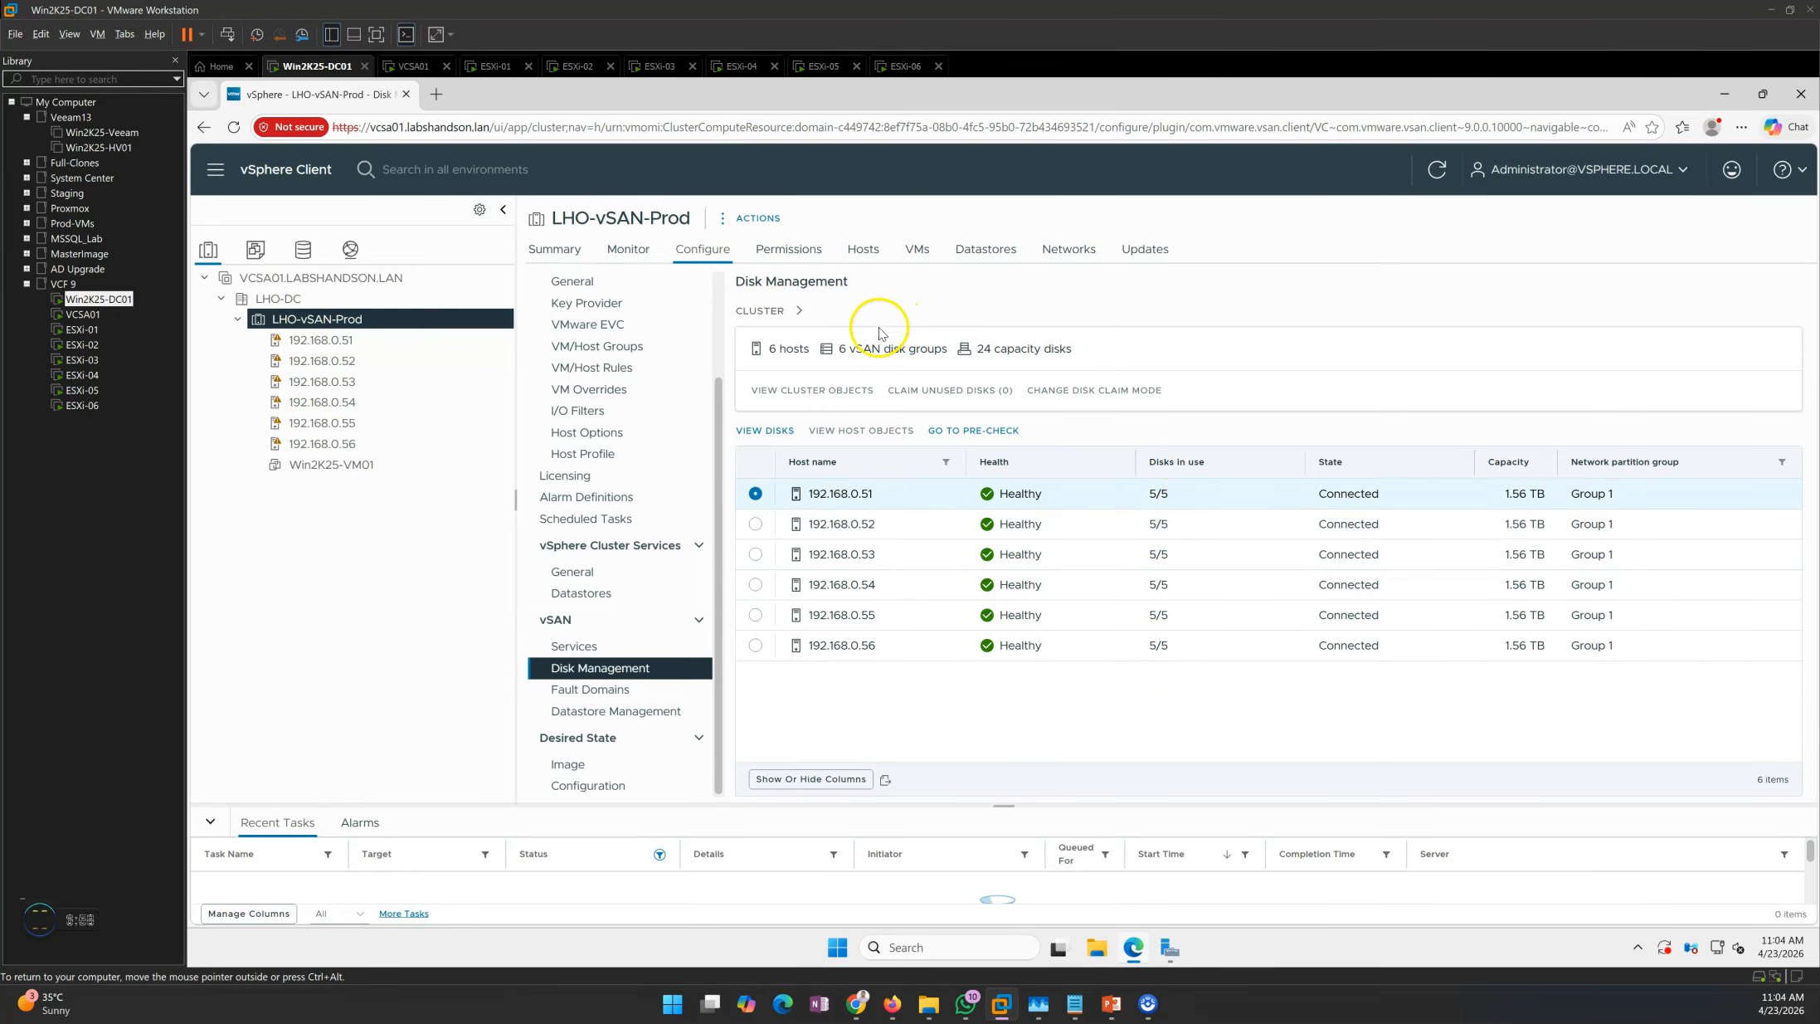
pyautogui.moveTo(858, 349); pyautogui.dragTo(935, 349)
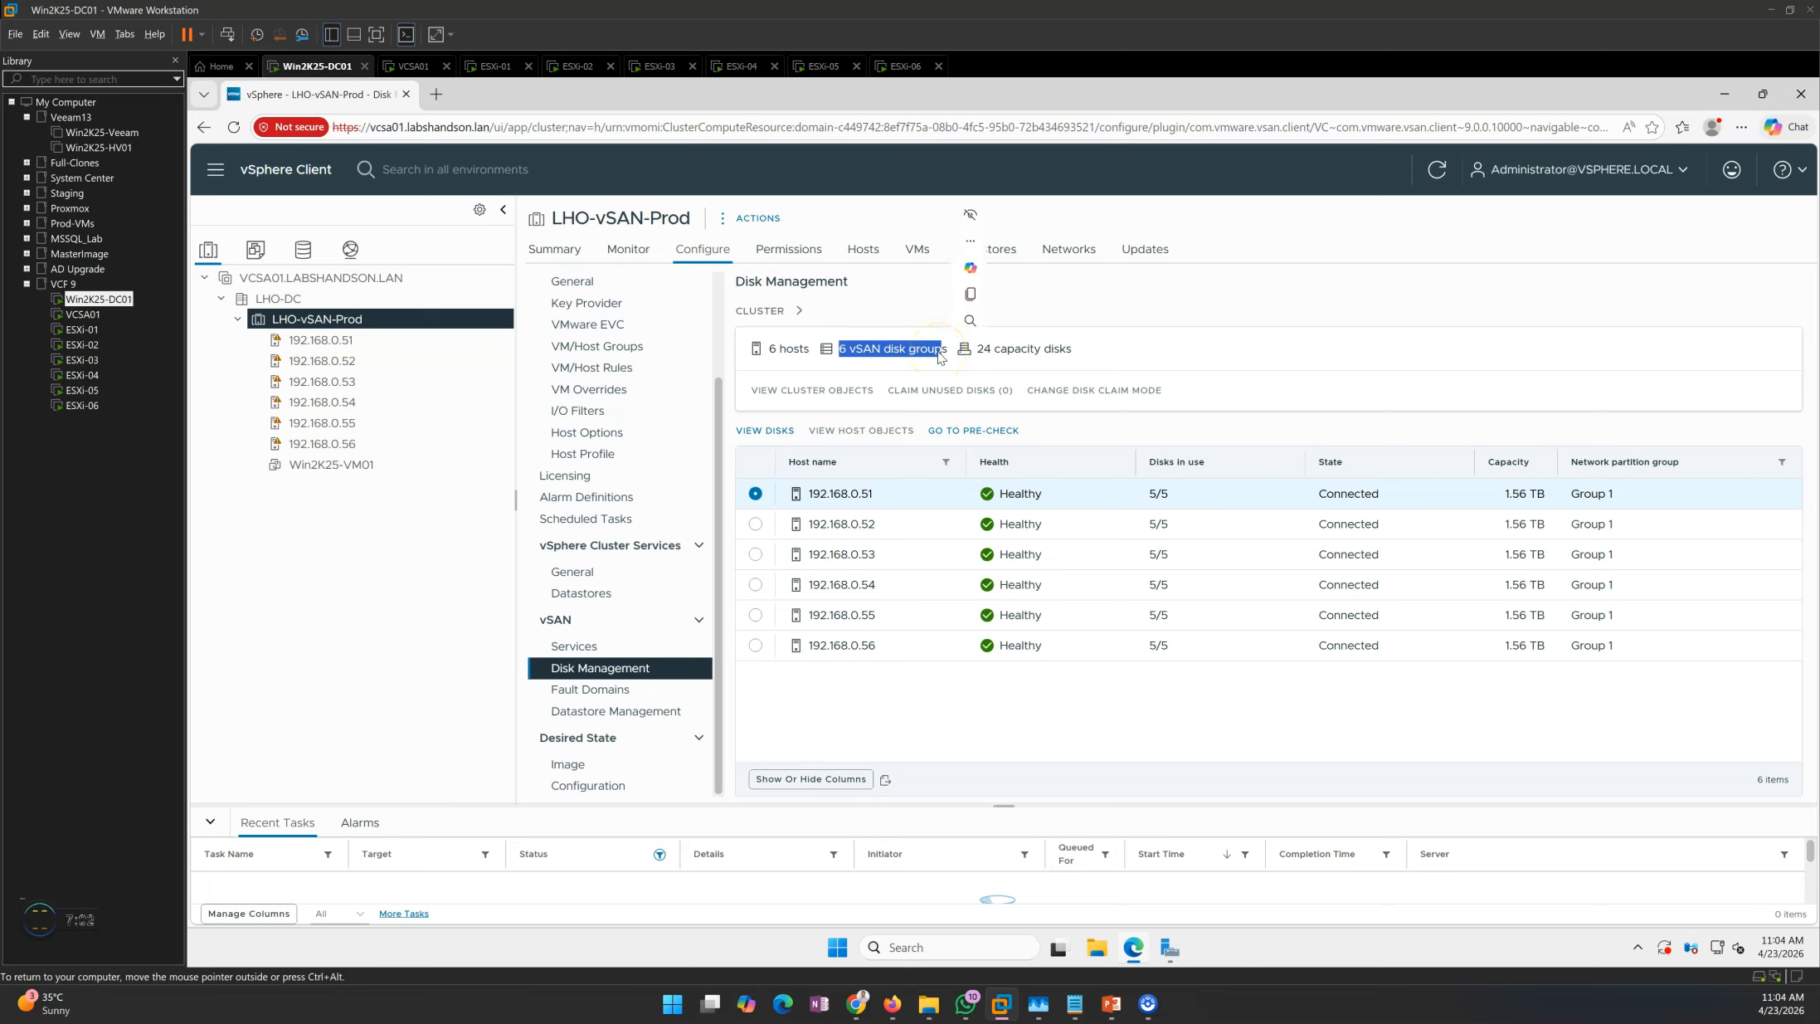
pyautogui.click(991, 695)
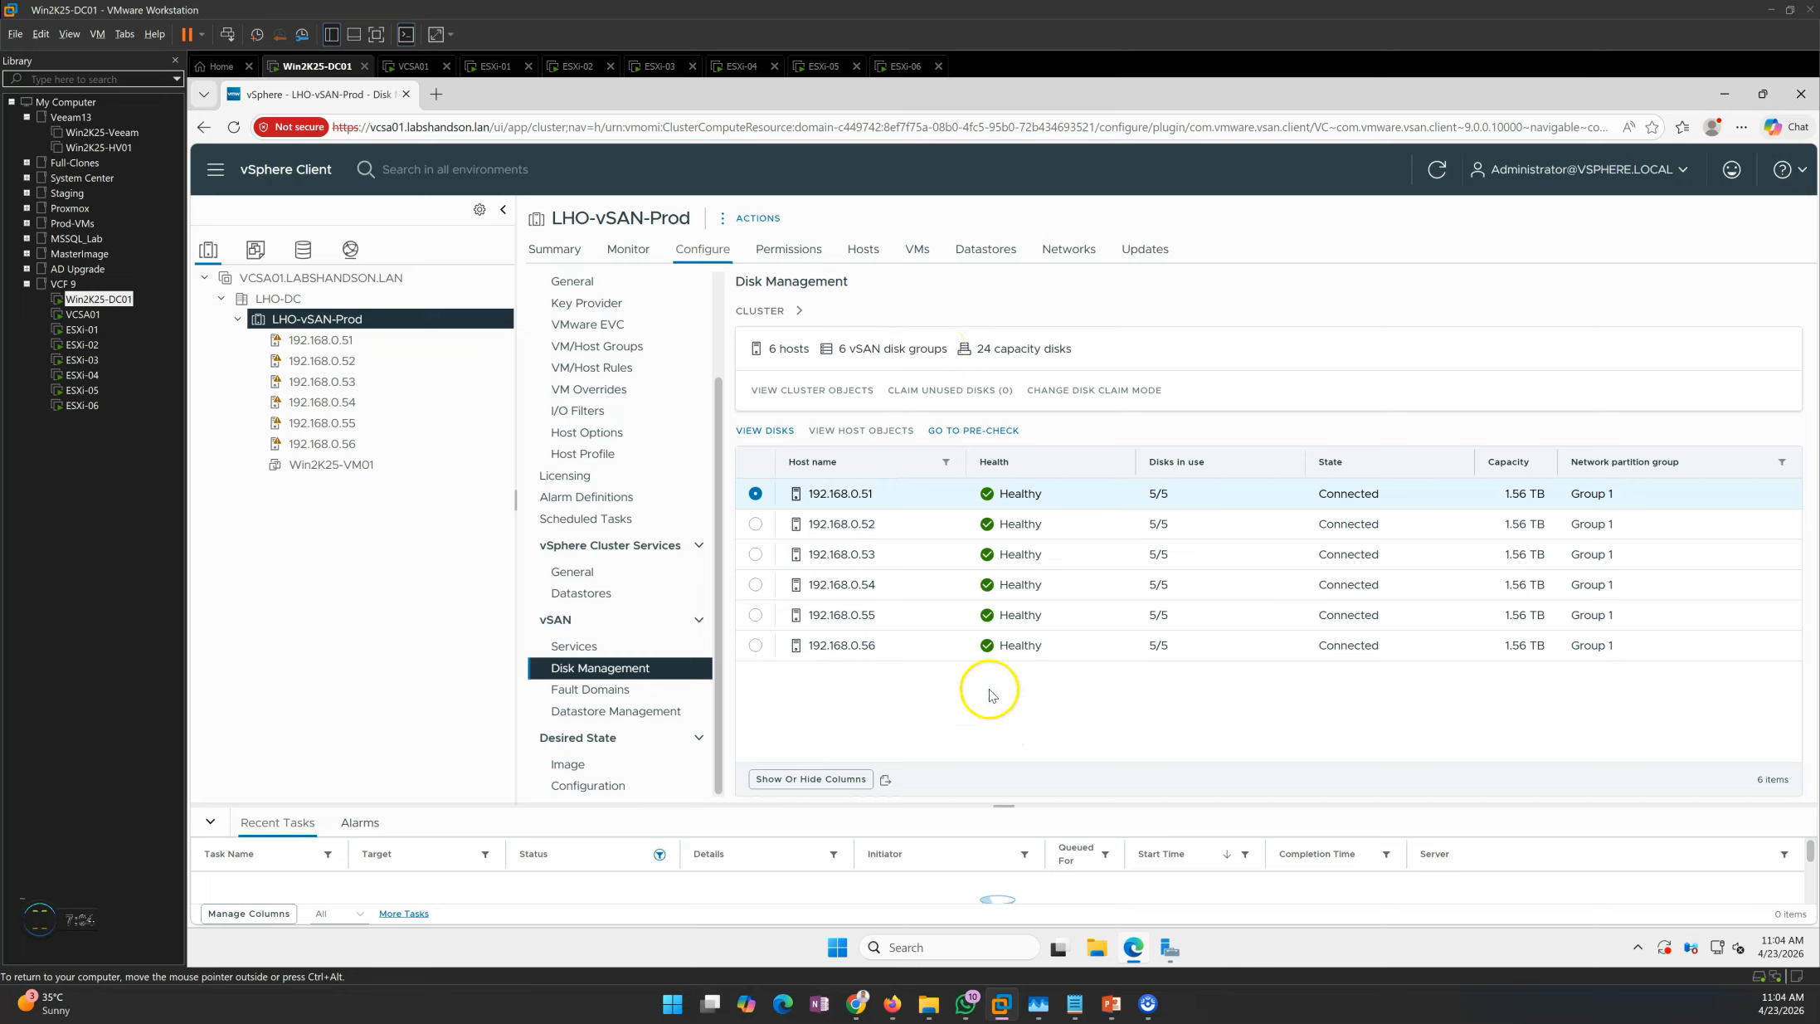
pyautogui.moveTo(1074, 349); pyautogui.dragTo(974, 356)
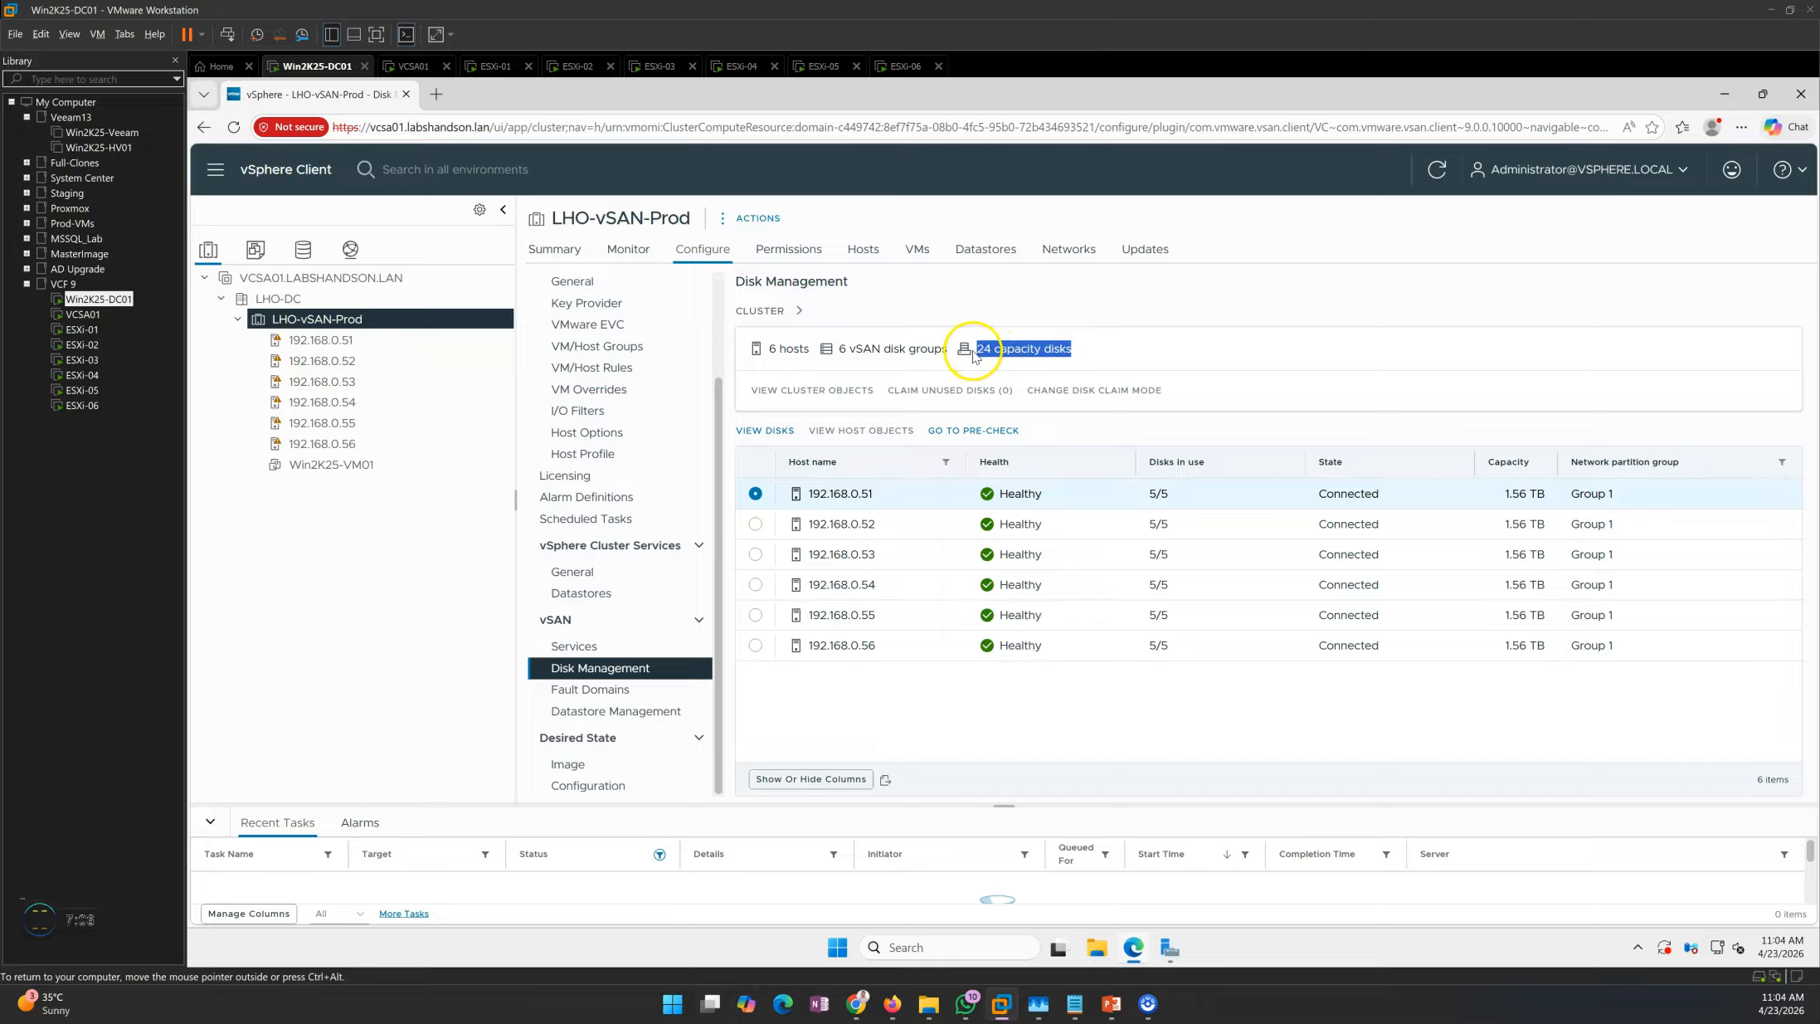
pyautogui.click(1031, 697)
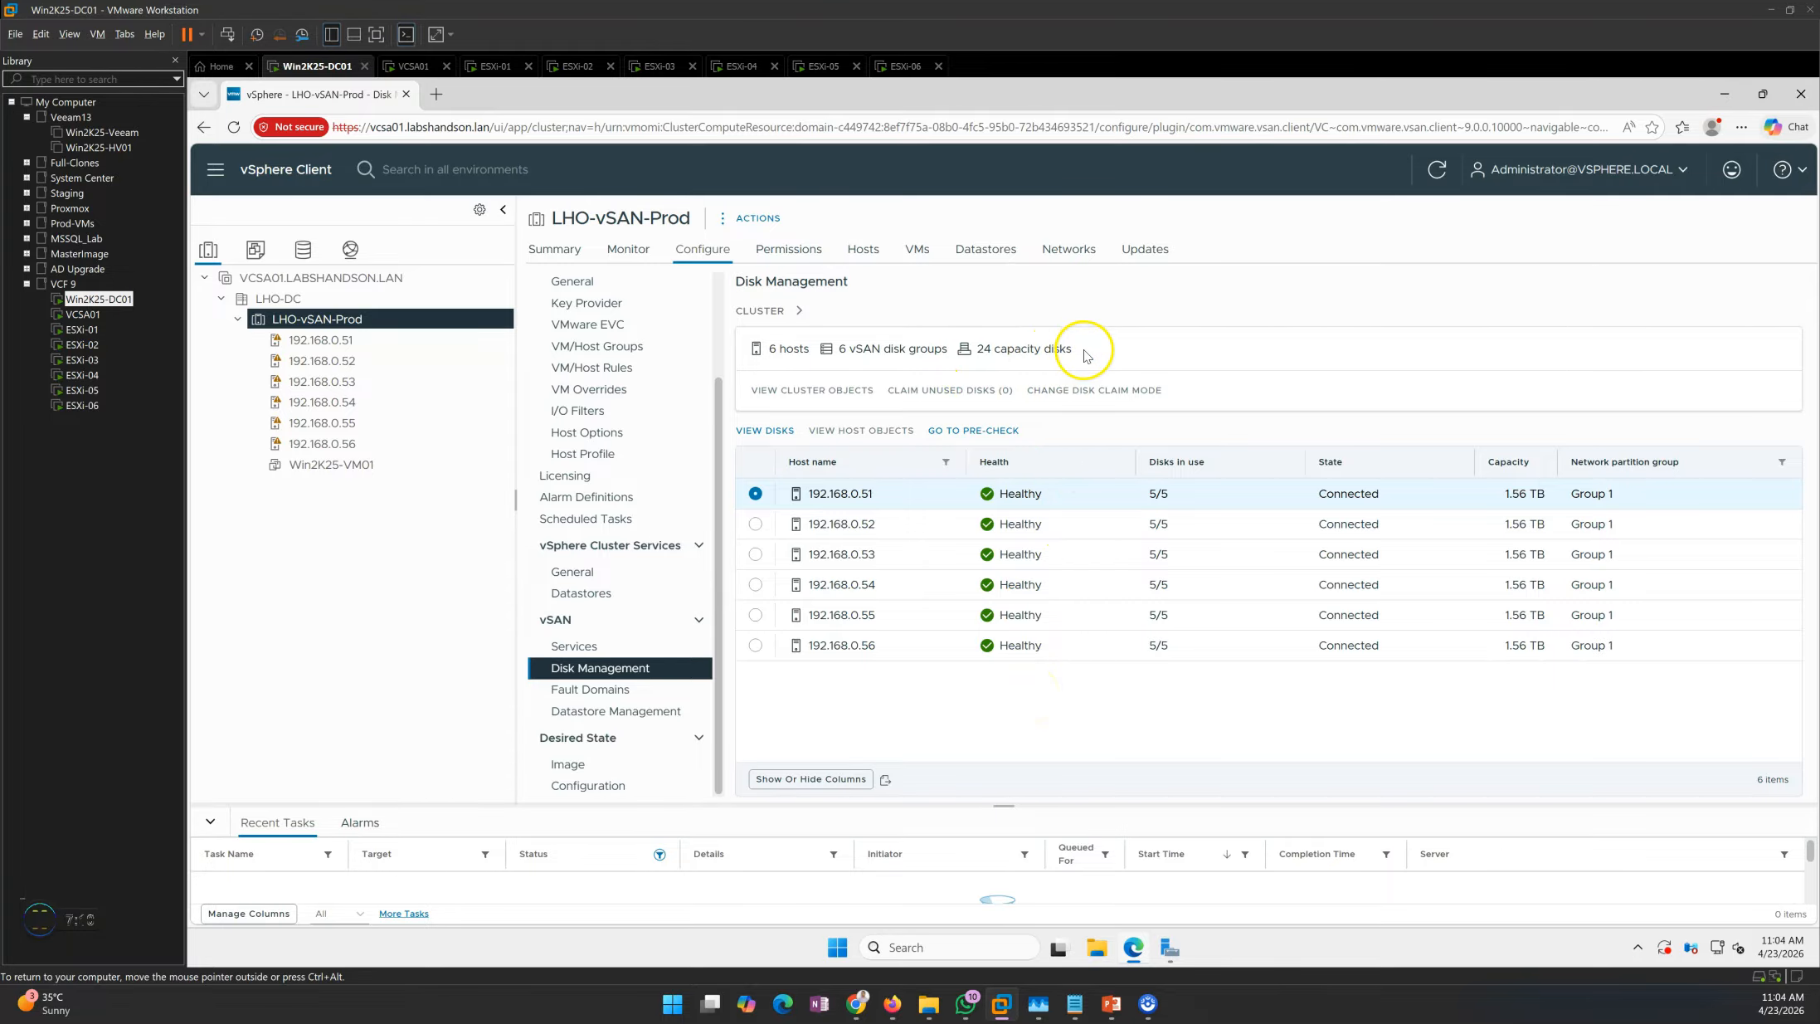
# Step: Open the ESXi-06 virtual machine's settings in VMware Workstation and inspect each of its SCSI and NVMe hard disks
pyautogui.click(901, 65)
pyautogui.rightClick(905, 65)
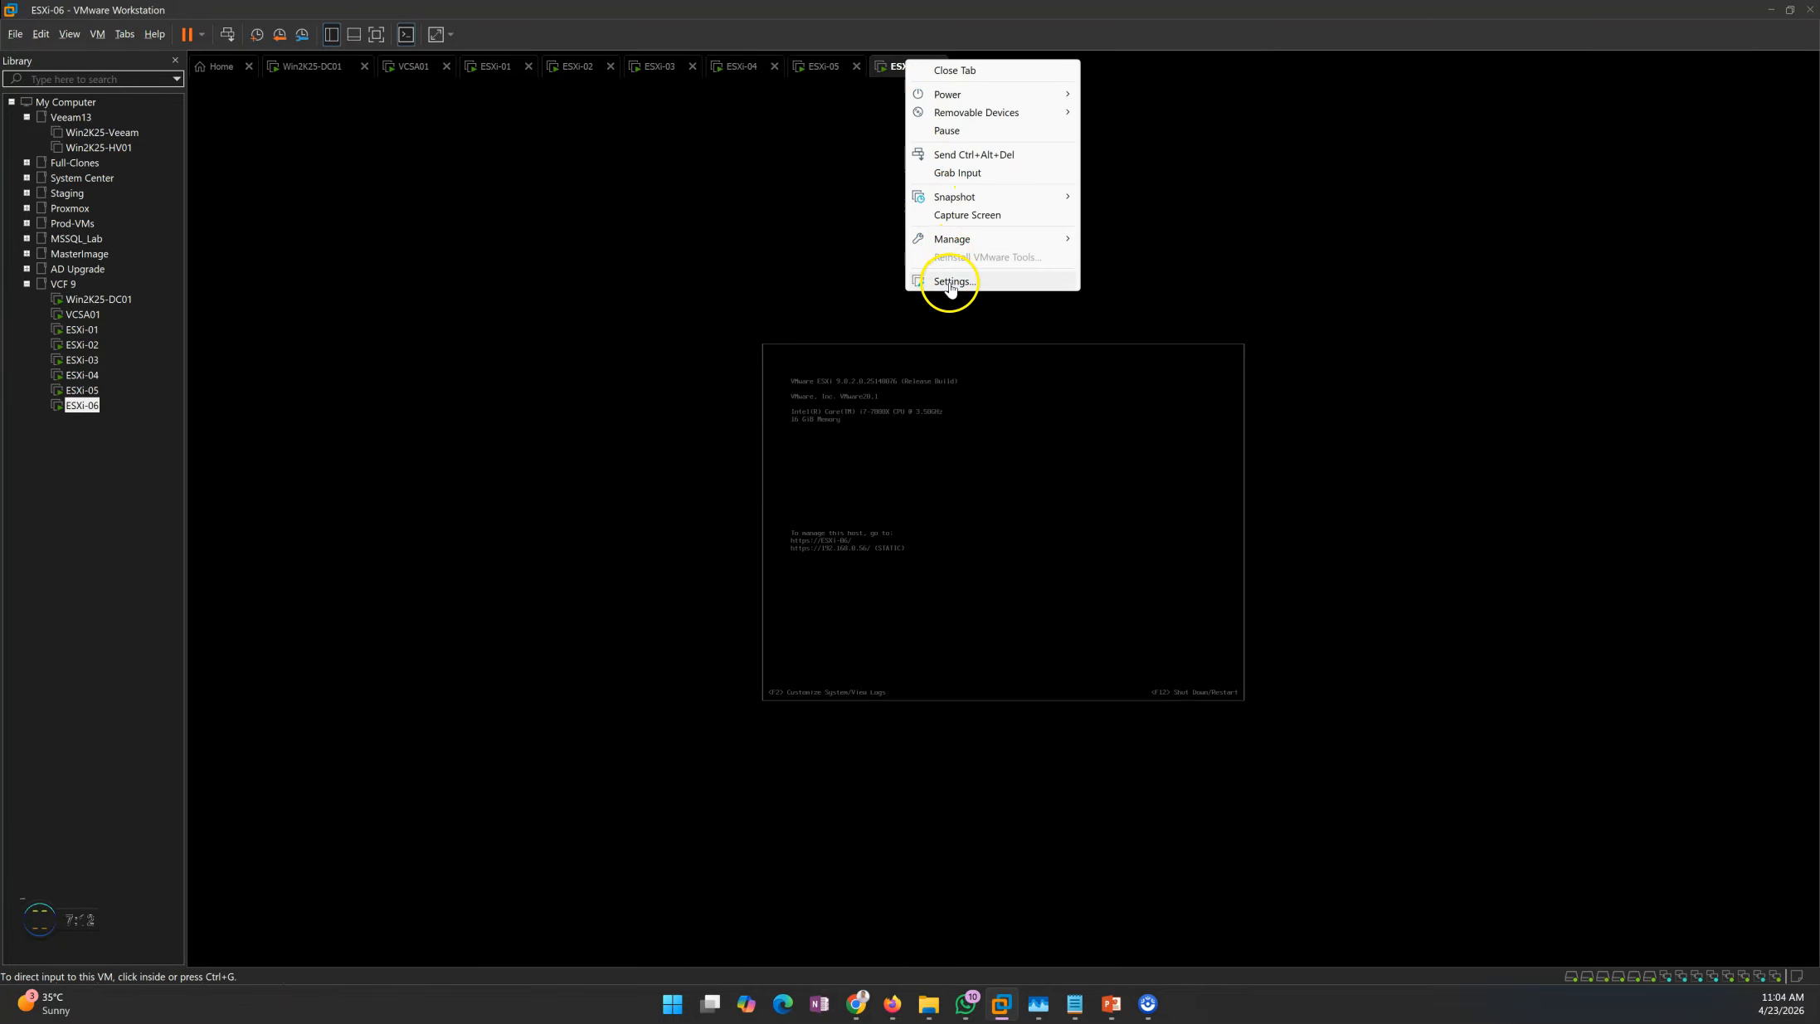
pyautogui.click(952, 282)
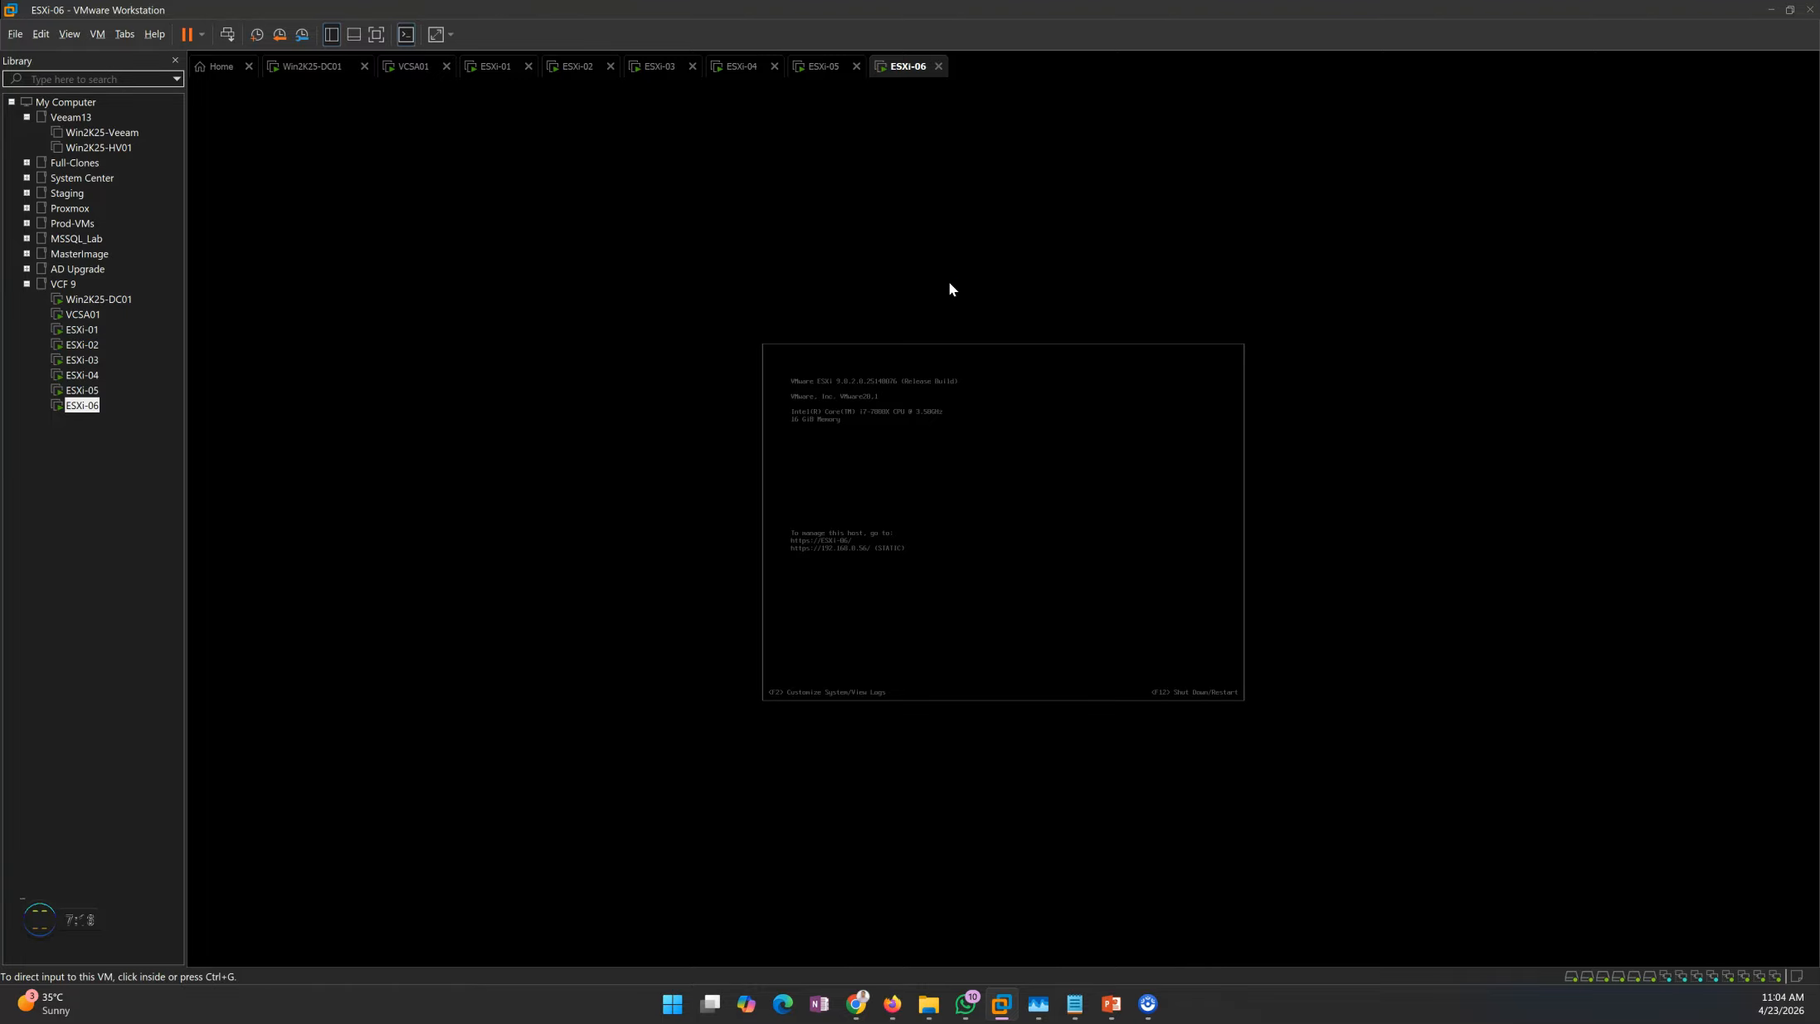
pyautogui.click(749, 291)
pyautogui.click(749, 304)
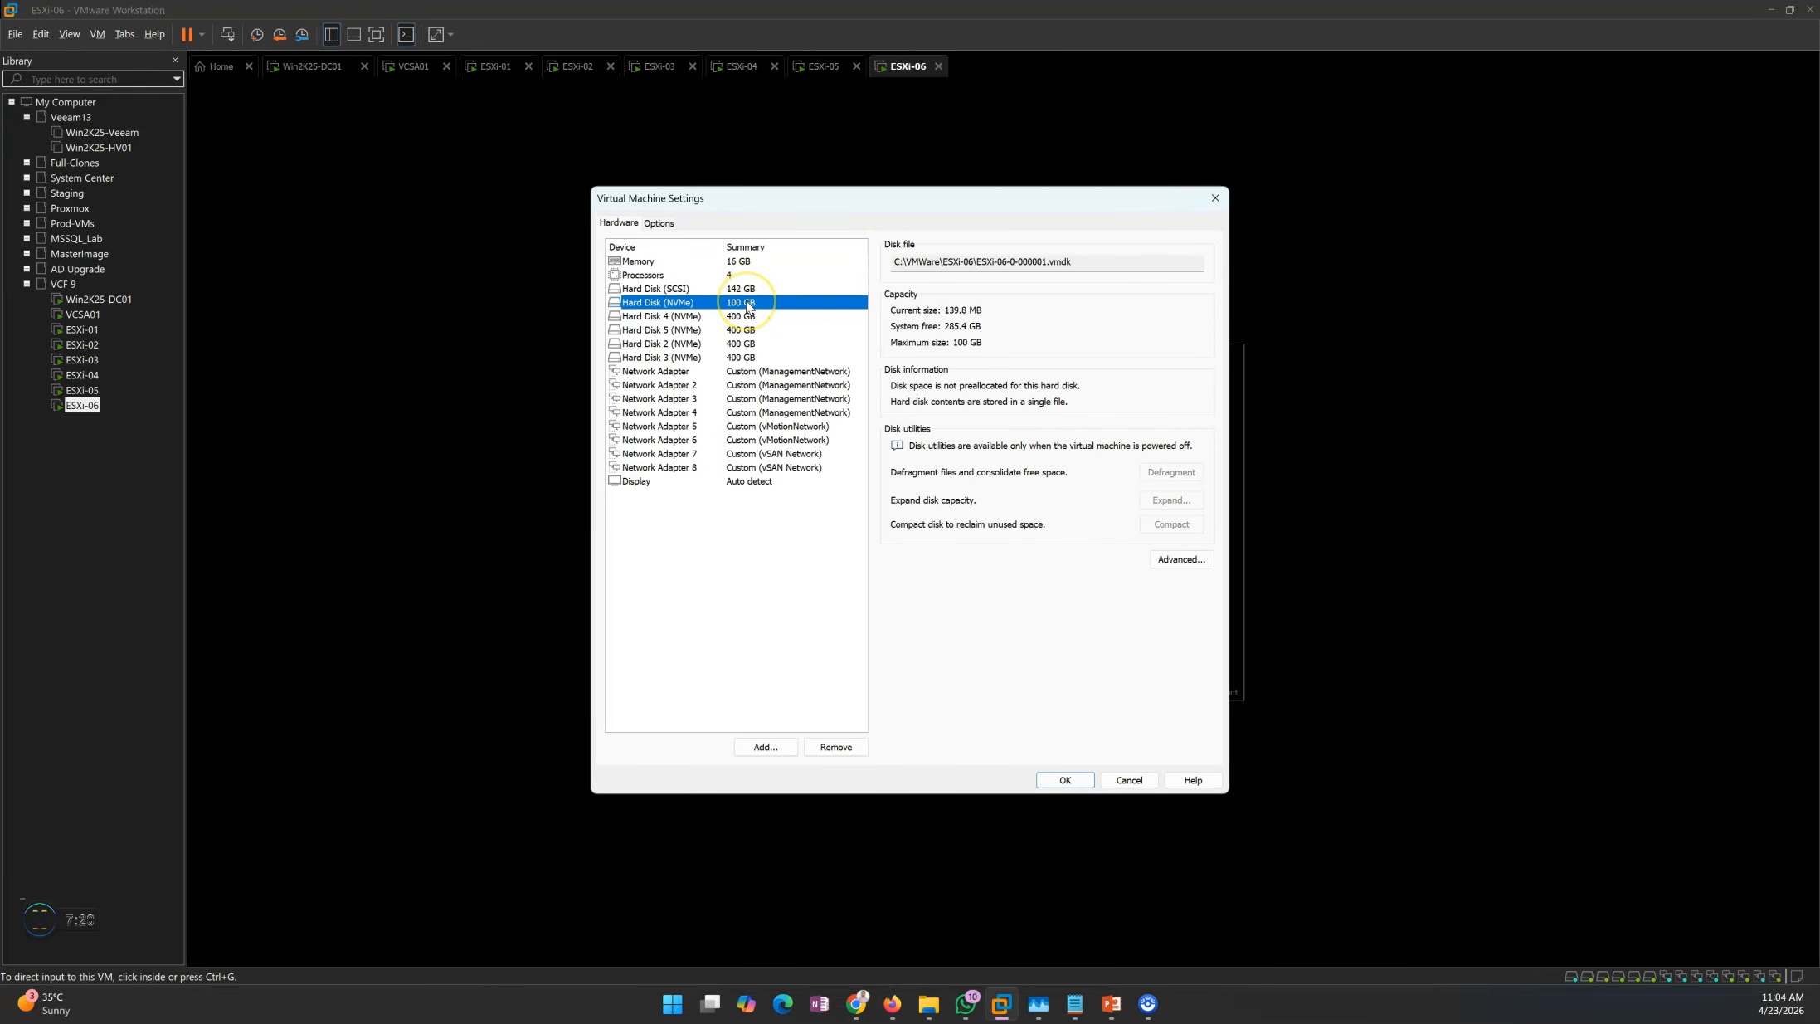
pyautogui.click(749, 318)
pyautogui.click(749, 331)
pyautogui.click(749, 345)
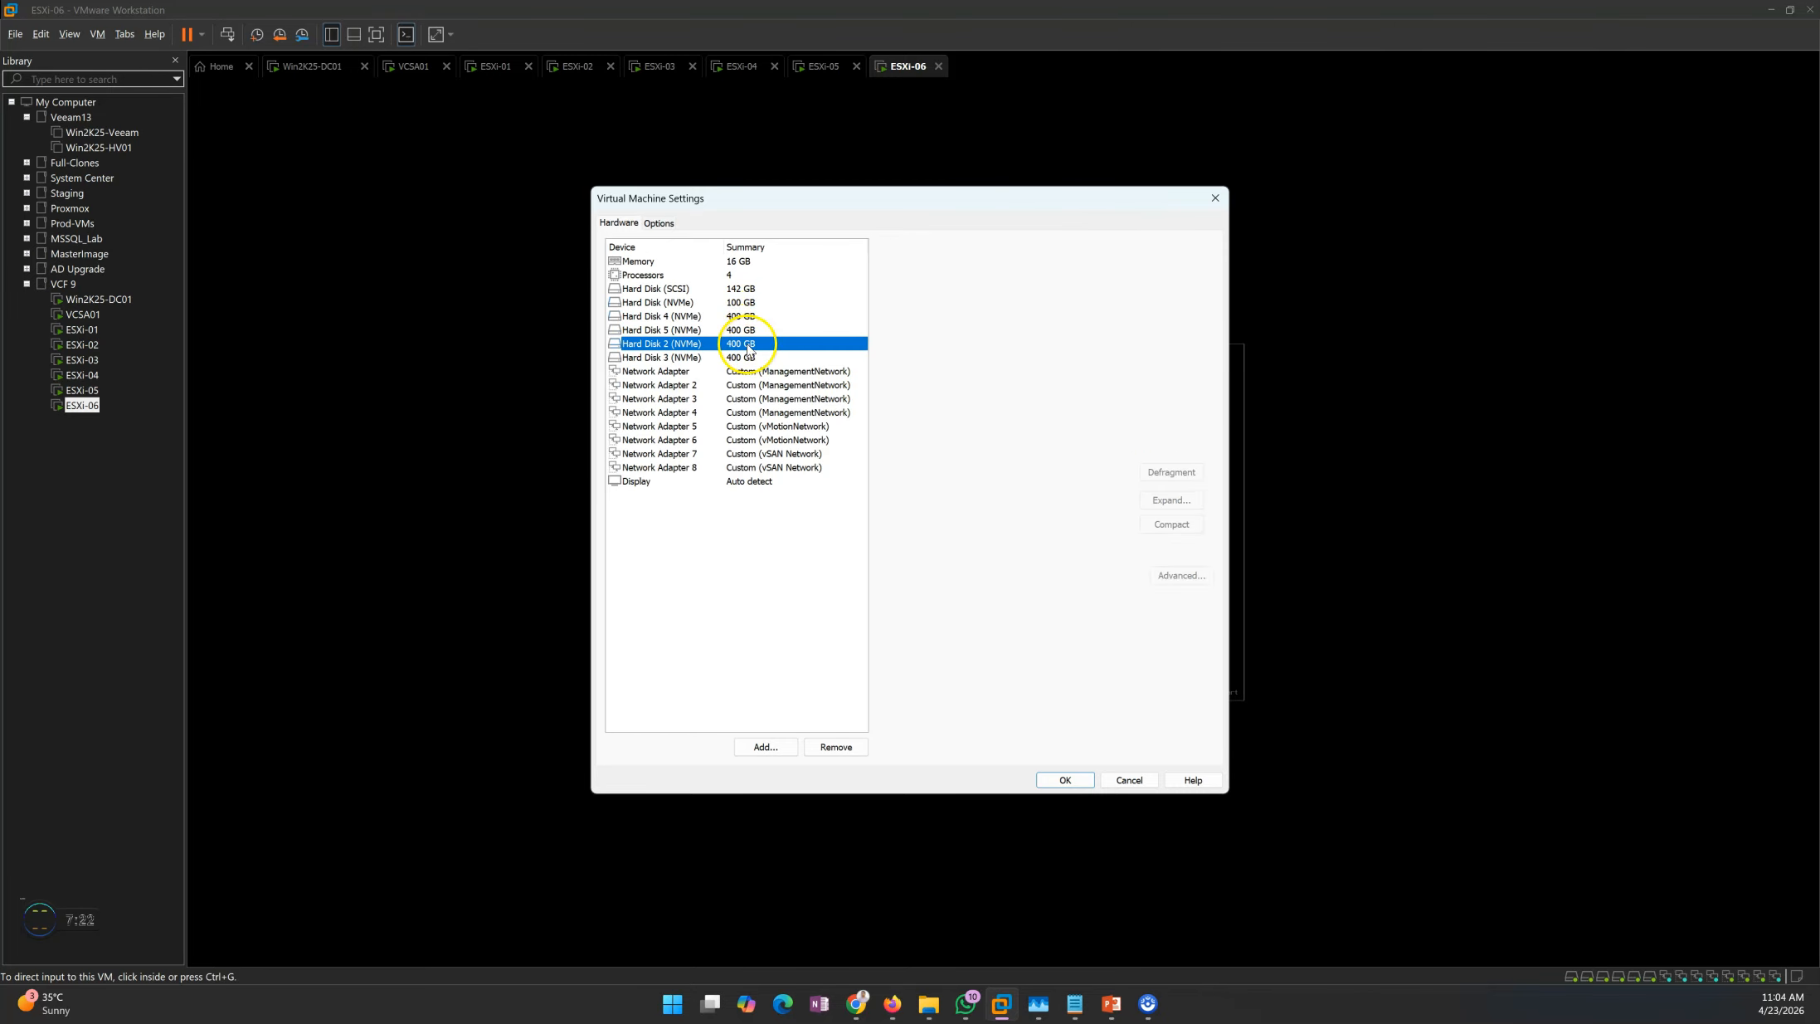
pyautogui.click(750, 359)
pyautogui.press('Up')
pyautogui.press('Up')
pyautogui.press('Up')
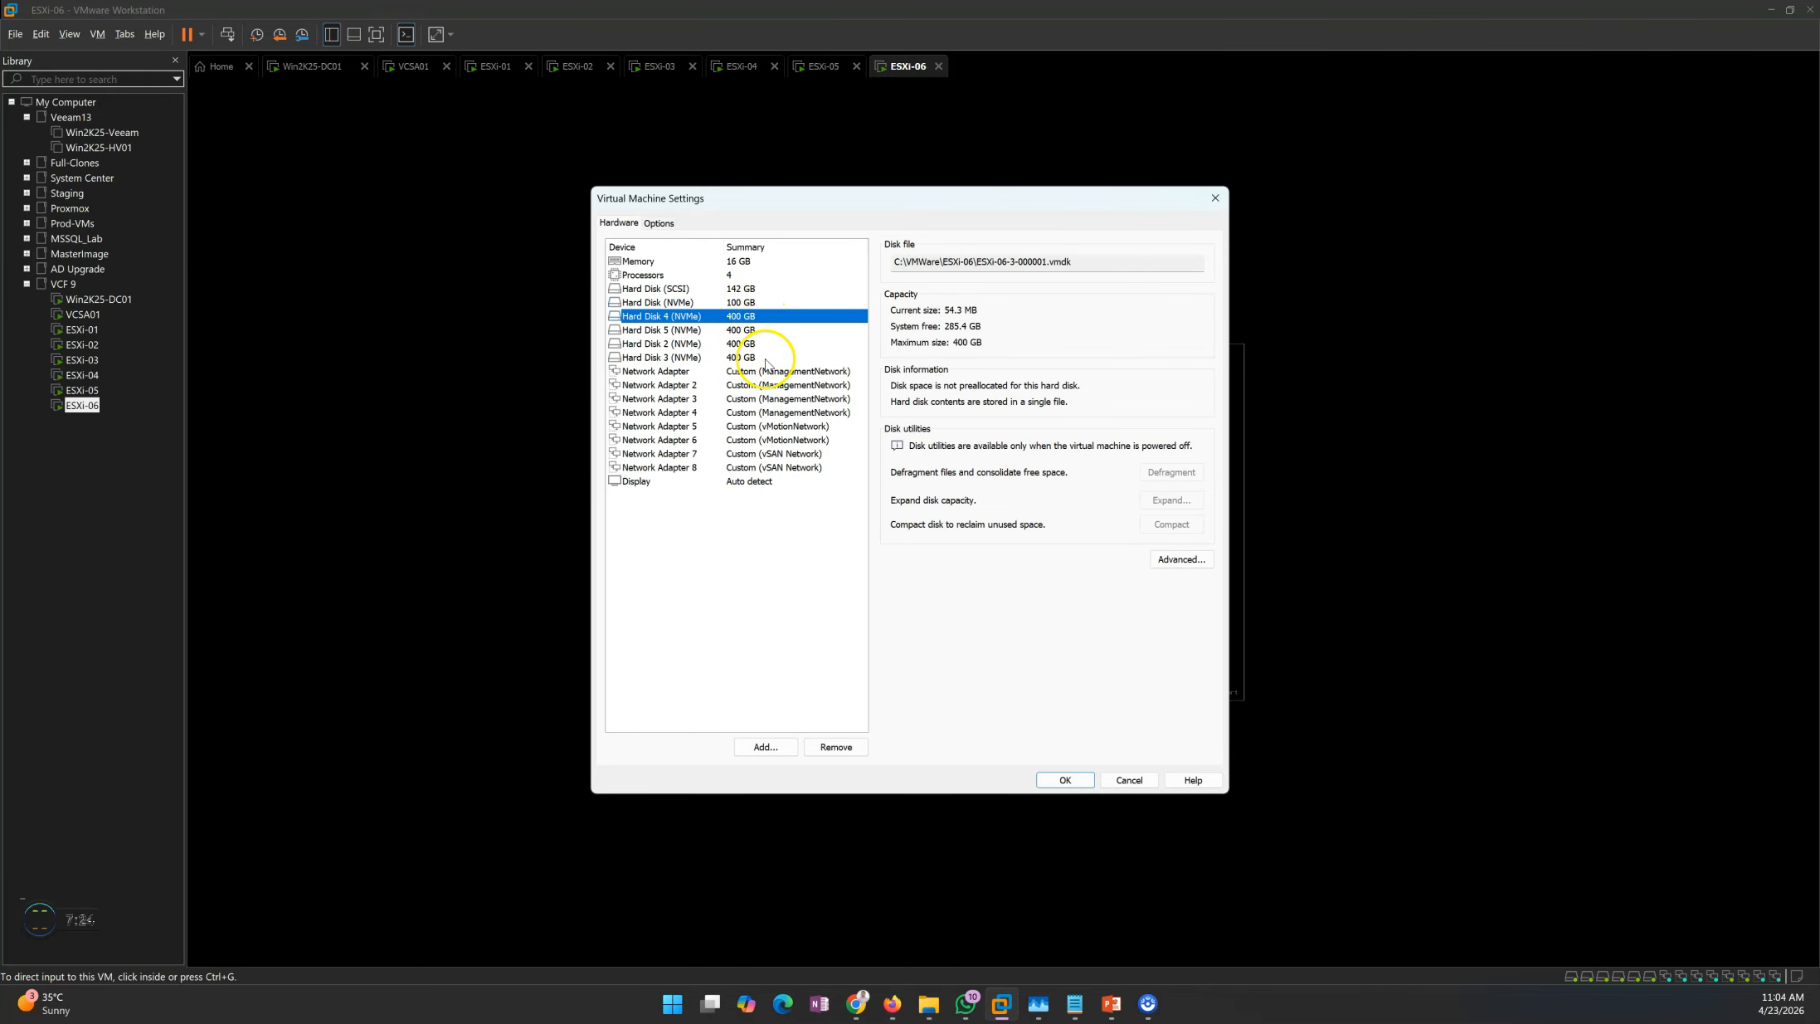
# Step: Inspect Network Adapters 7 and 8 of ESXi-06, then close the virtual machine settings without changes
pyautogui.click(789, 454)
pyautogui.click(786, 469)
pyautogui.click(793, 457)
pyautogui.click(793, 471)
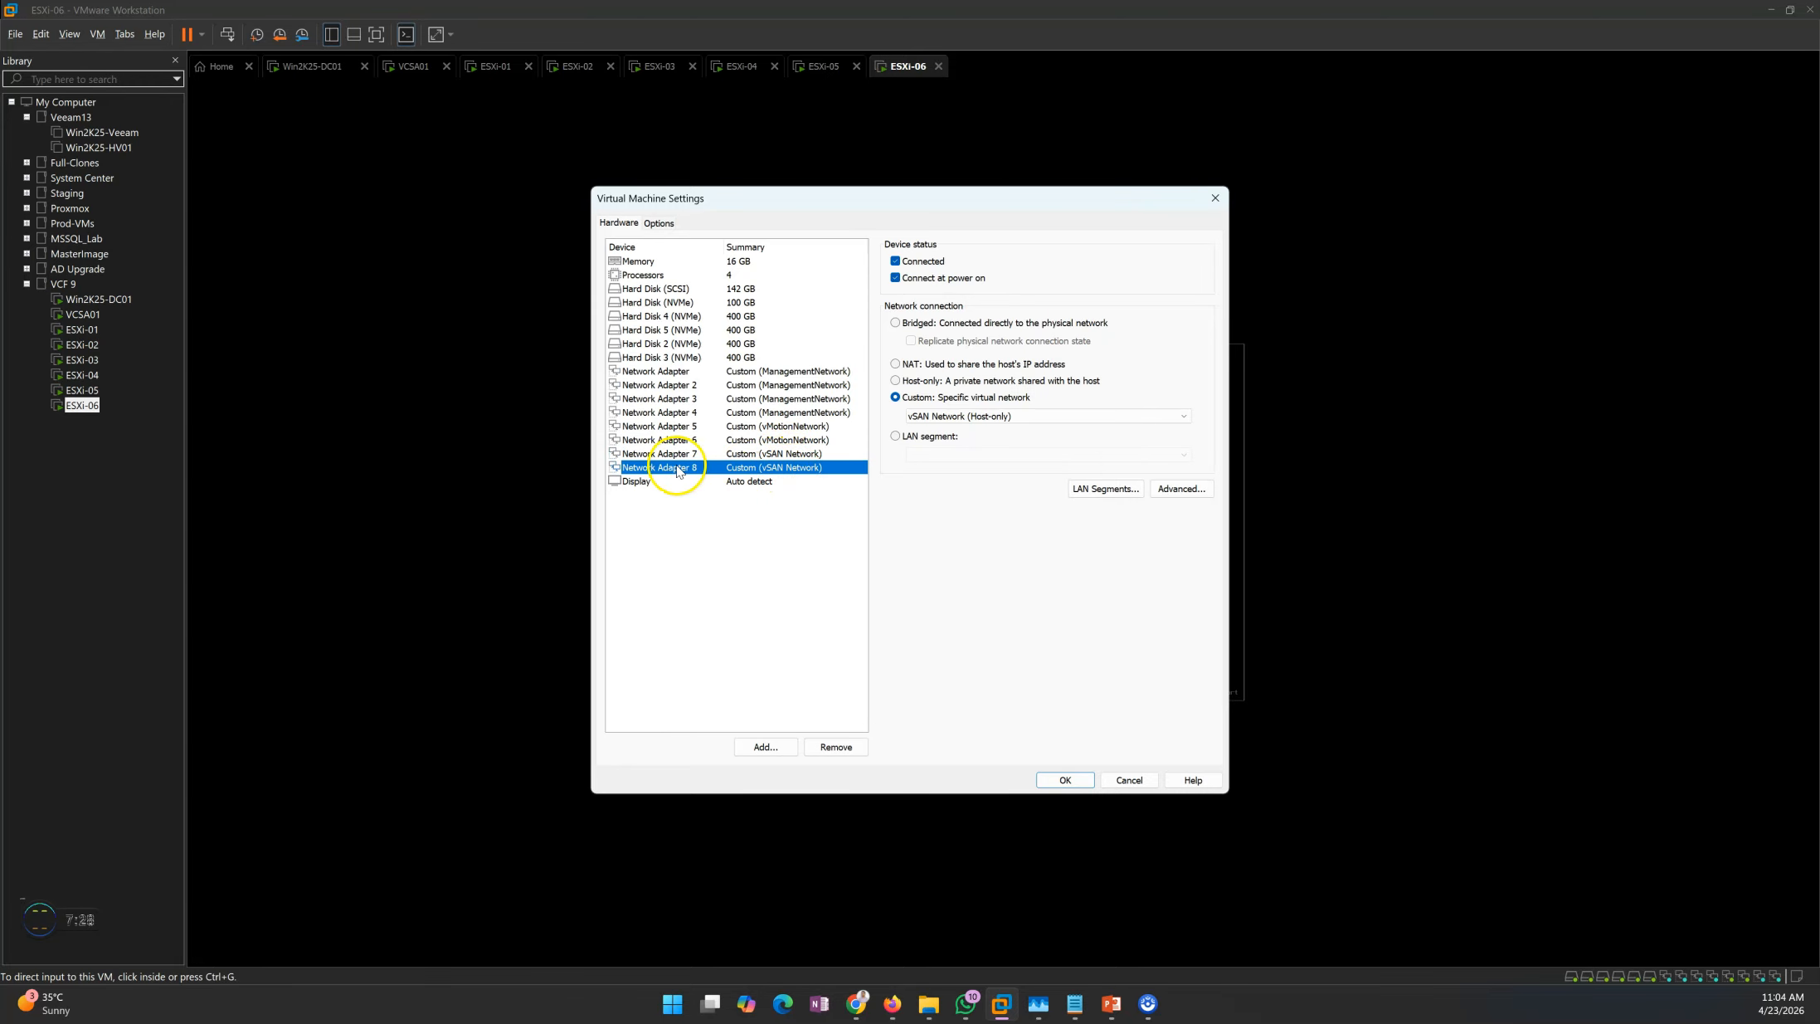
pyautogui.click(770, 456)
pyautogui.click(1130, 782)
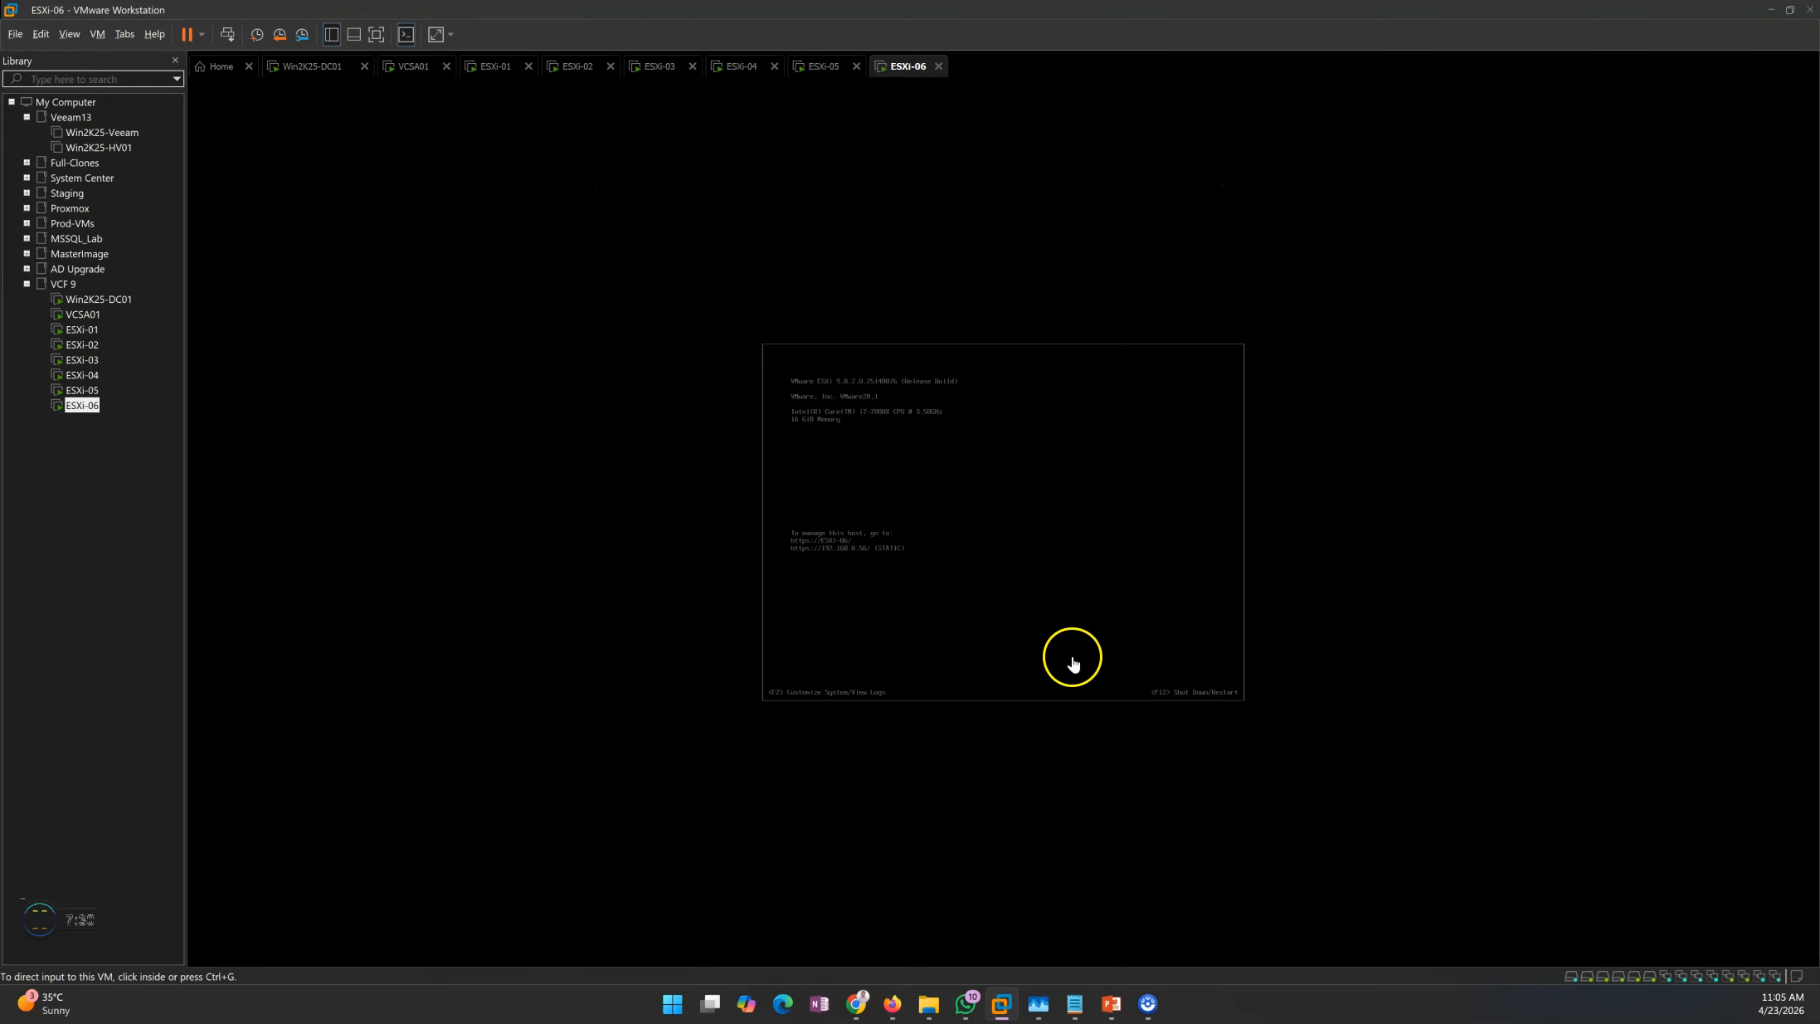
# Step: Return to Win2K25-DC01, look up RAID5-Policy among the VM storage policies, and go back to the inventory
pyautogui.click(321, 65)
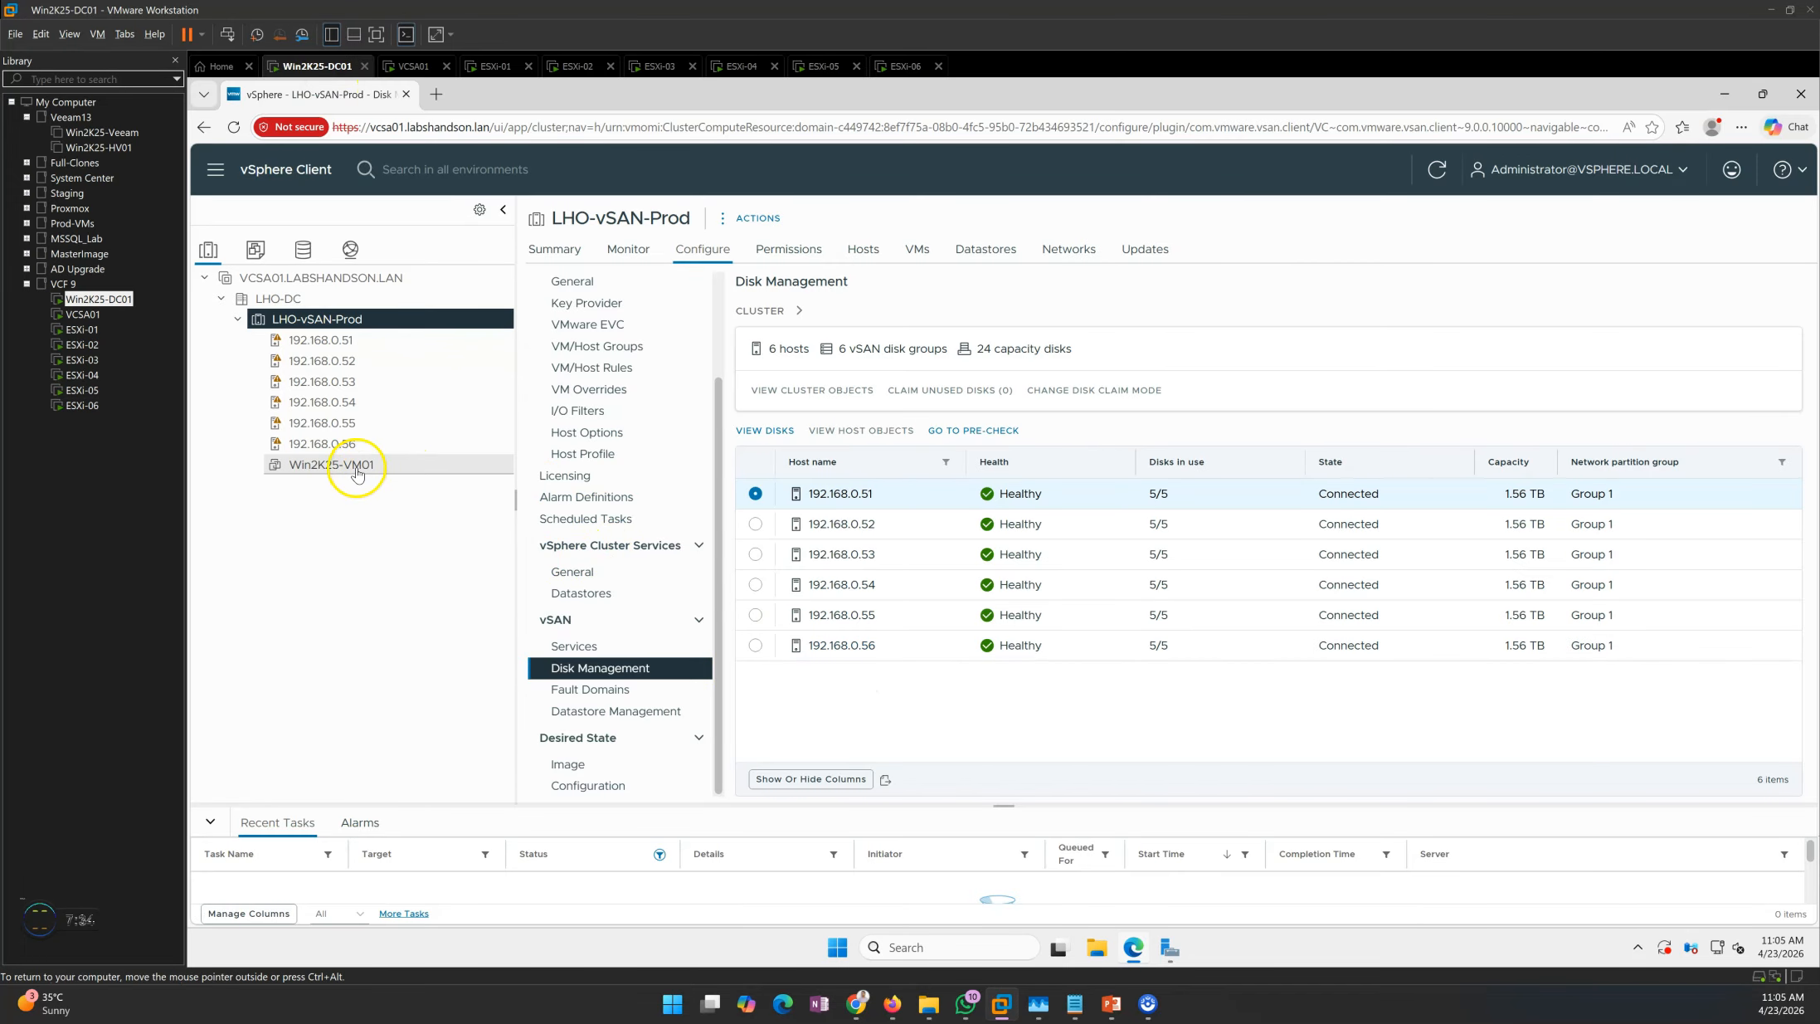
pyautogui.click(215, 170)
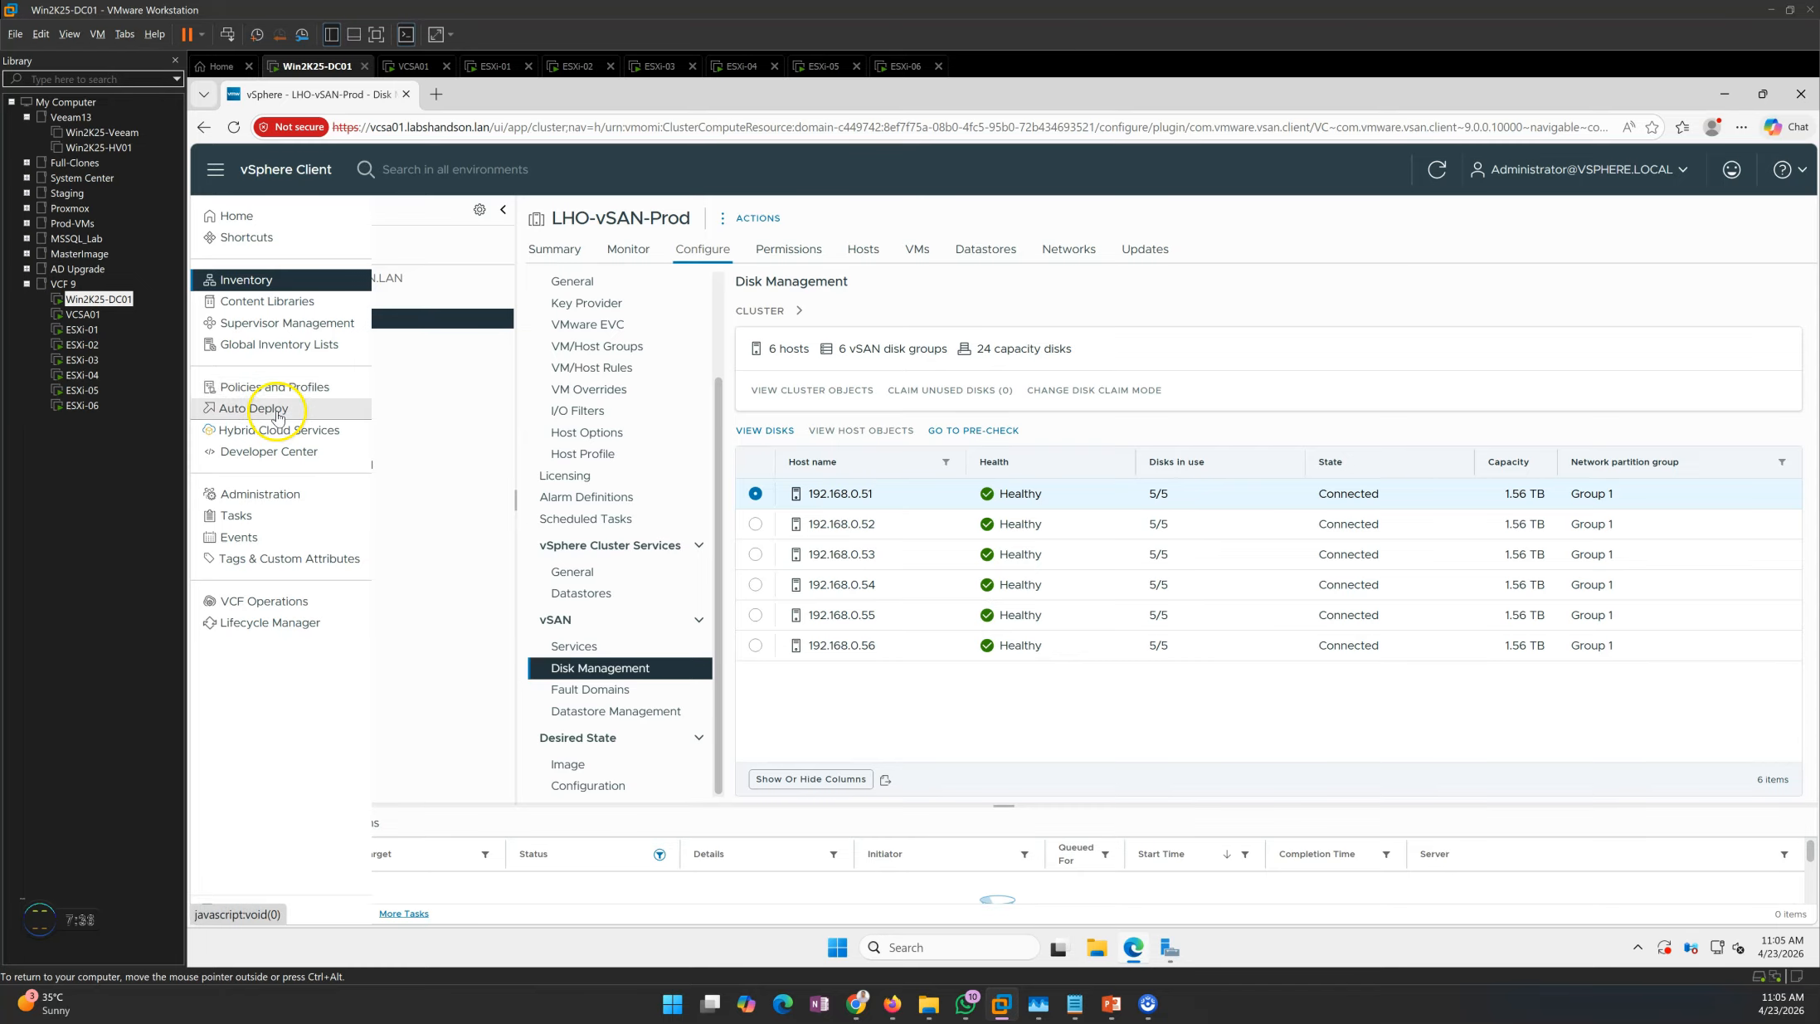
pyautogui.click(275, 387)
pyautogui.scroll(-5, 631, 465)
pyautogui.click(546, 483)
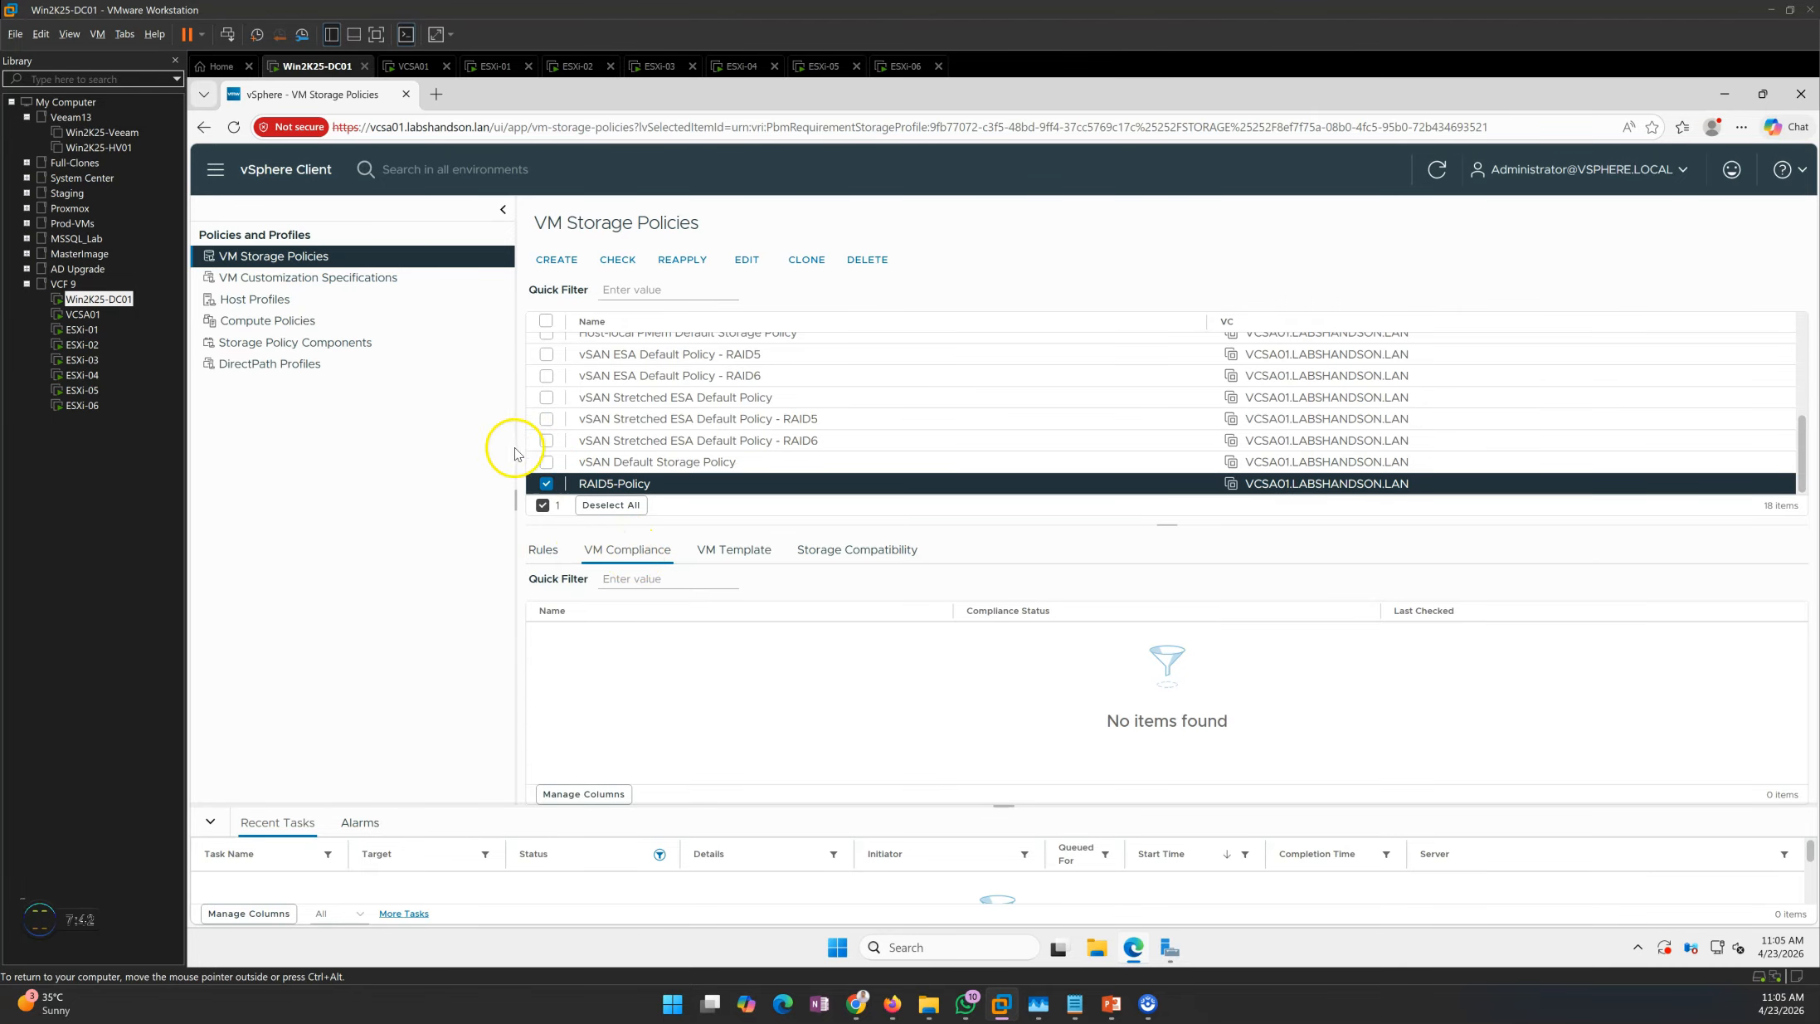
pyautogui.click(546, 484)
pyautogui.click(214, 169)
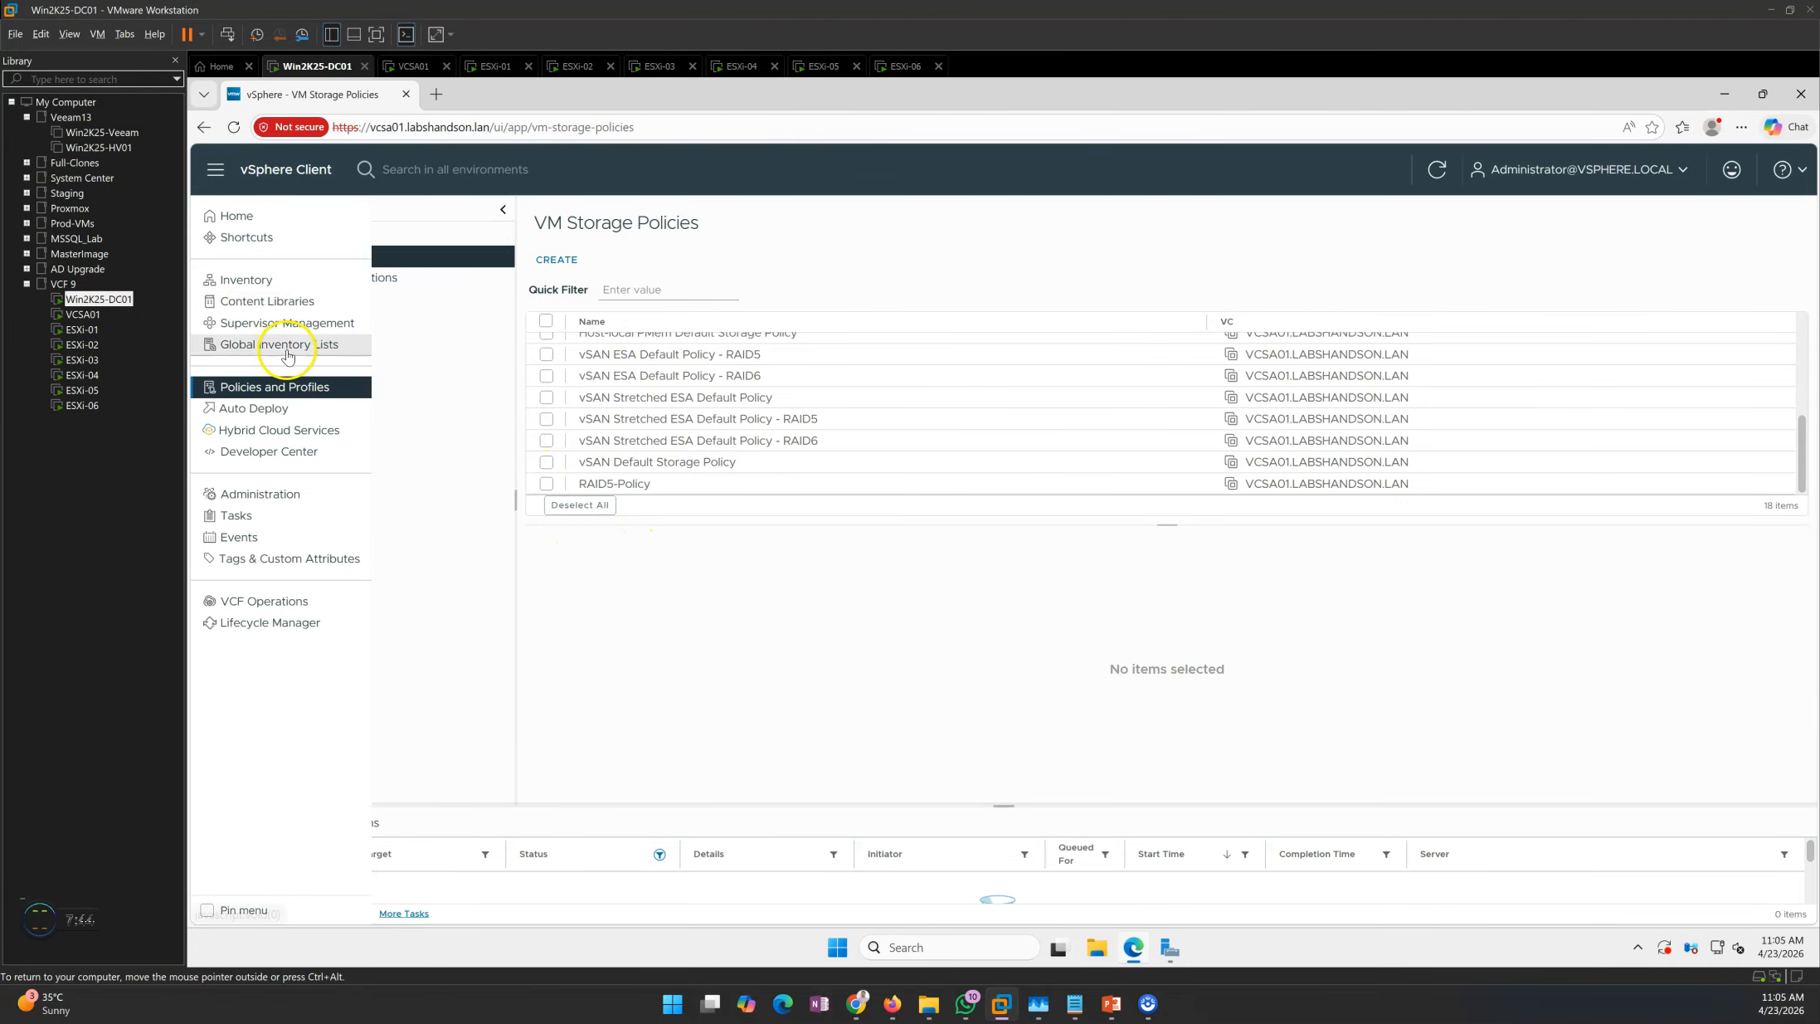
pyautogui.click(249, 282)
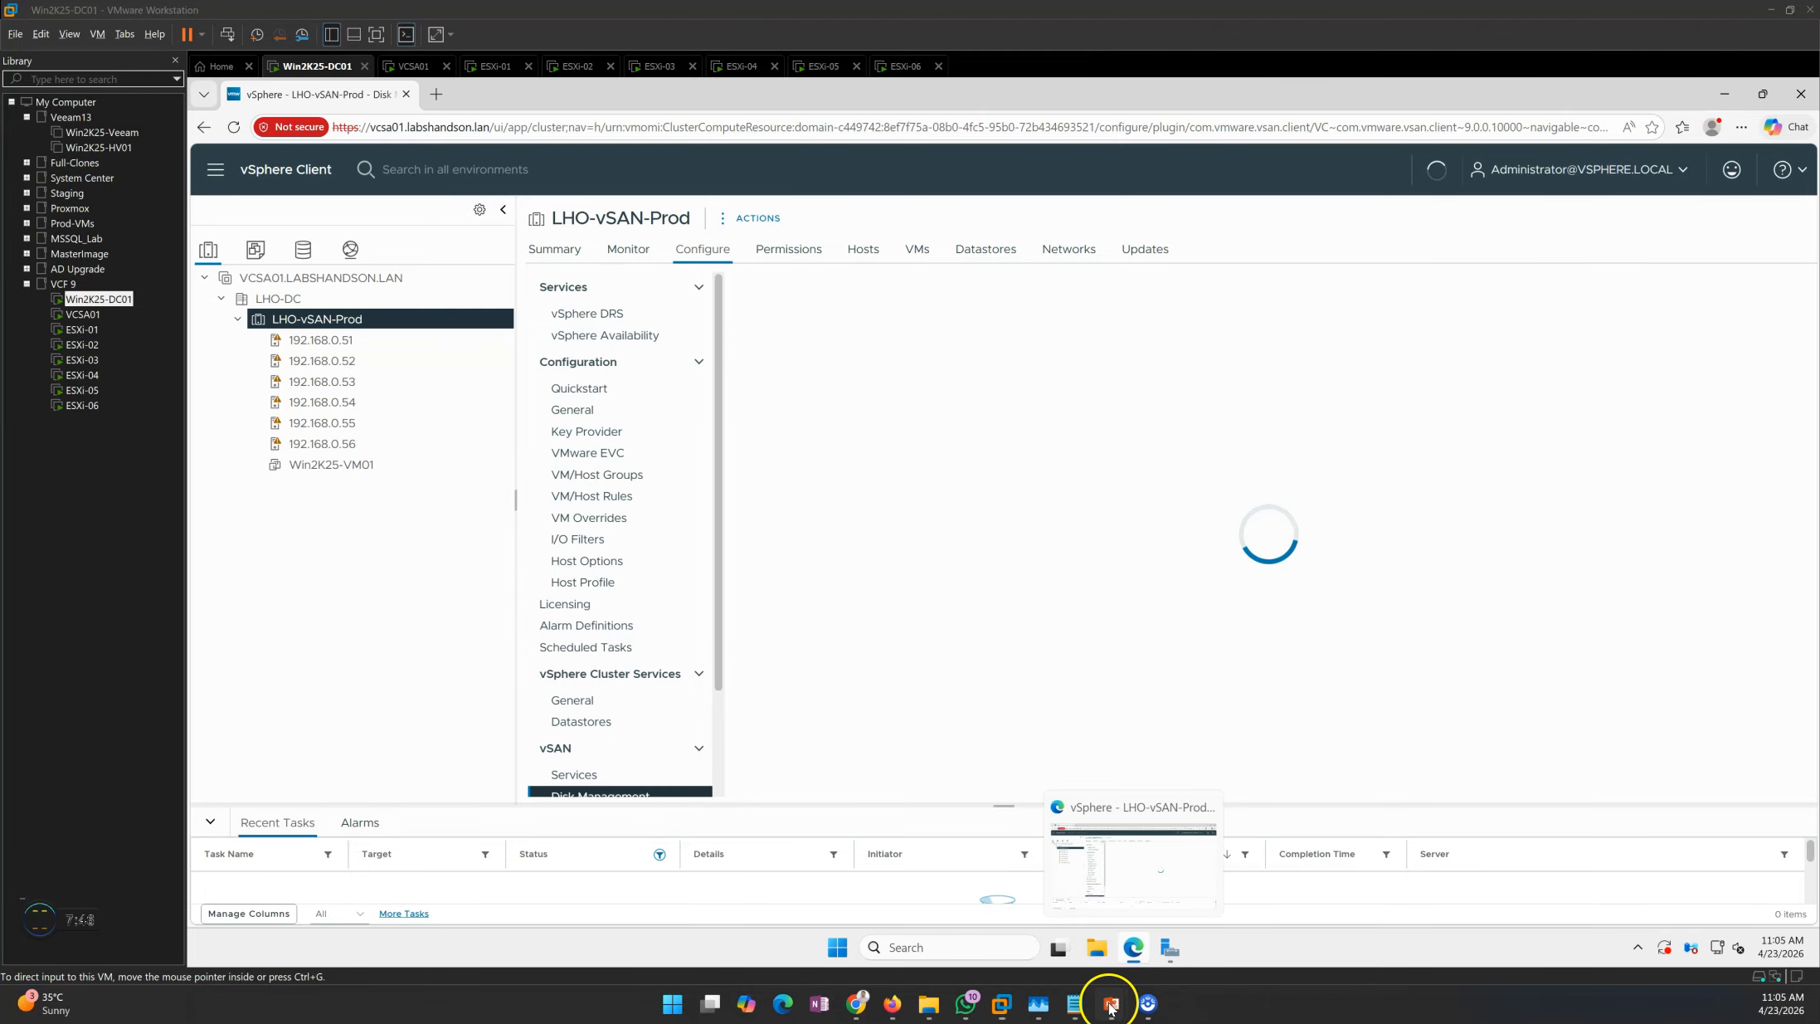
# Step: Switch to the PowerPoint slide show to read the RAID 6 lab steps, then return to VMware Workstation
pyautogui.click(1111, 1004)
pyautogui.click(963, 455)
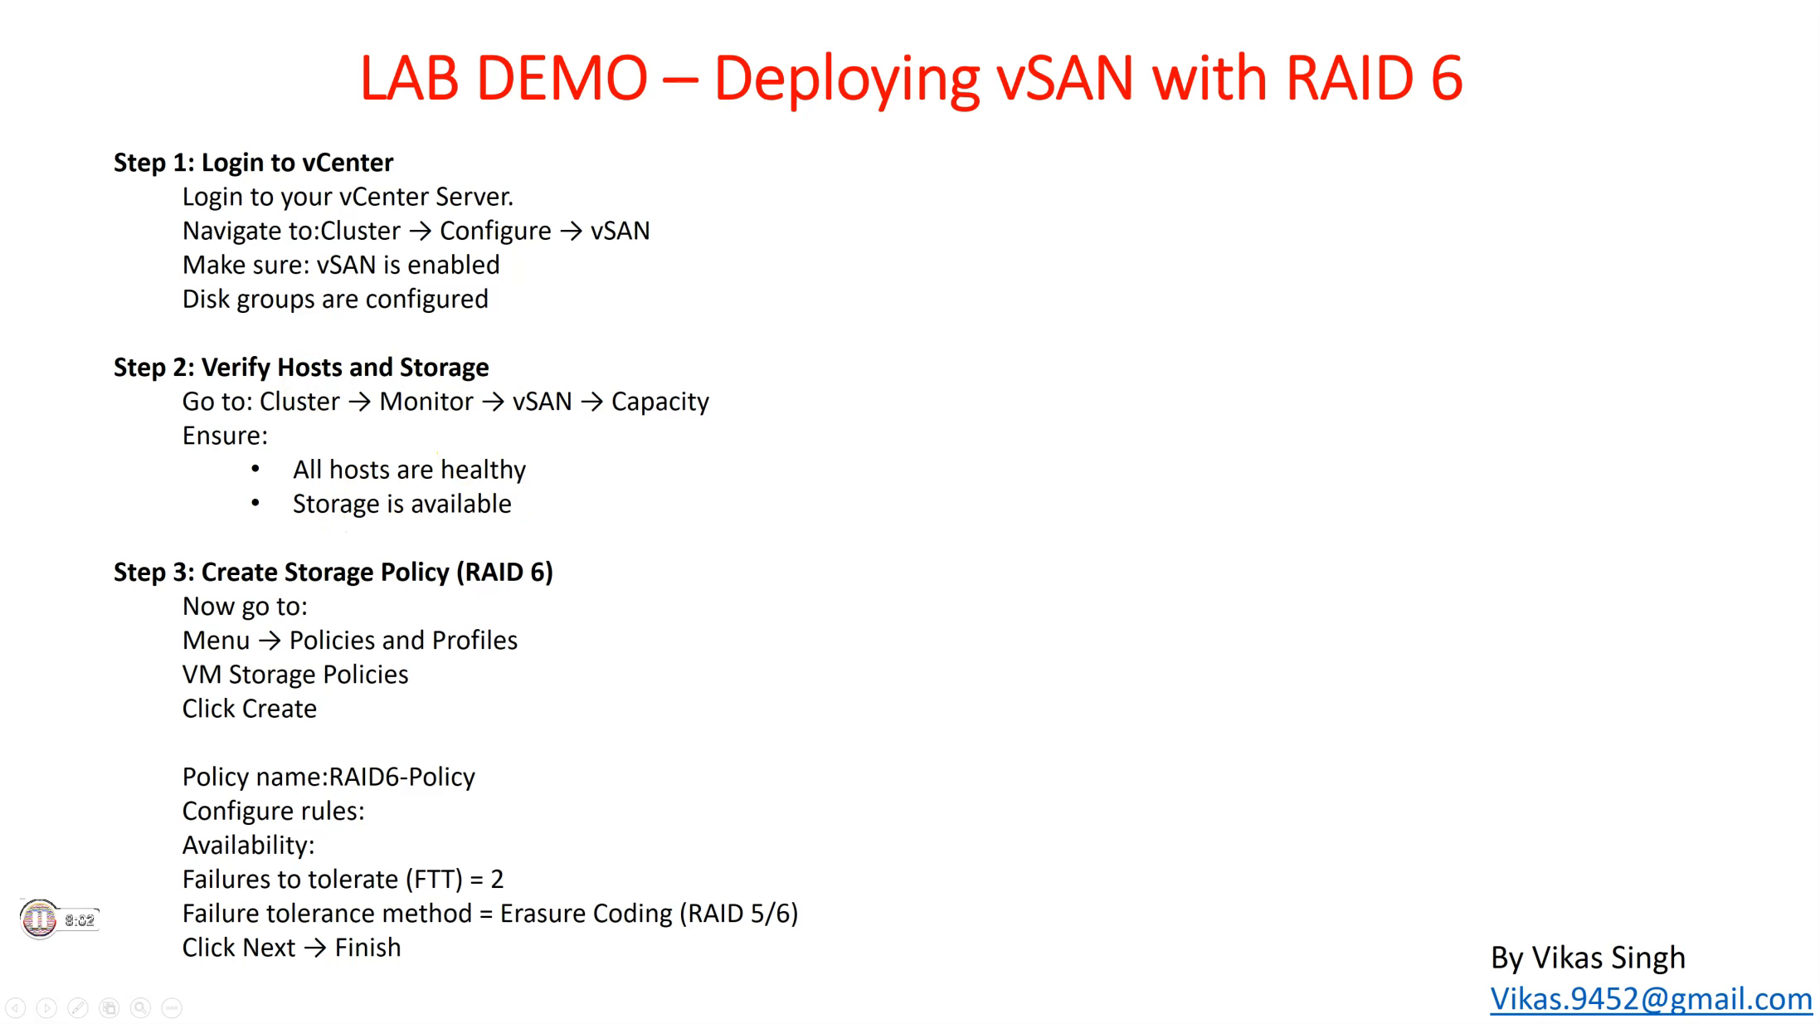
pyautogui.hotkey('alt', 'Tab')
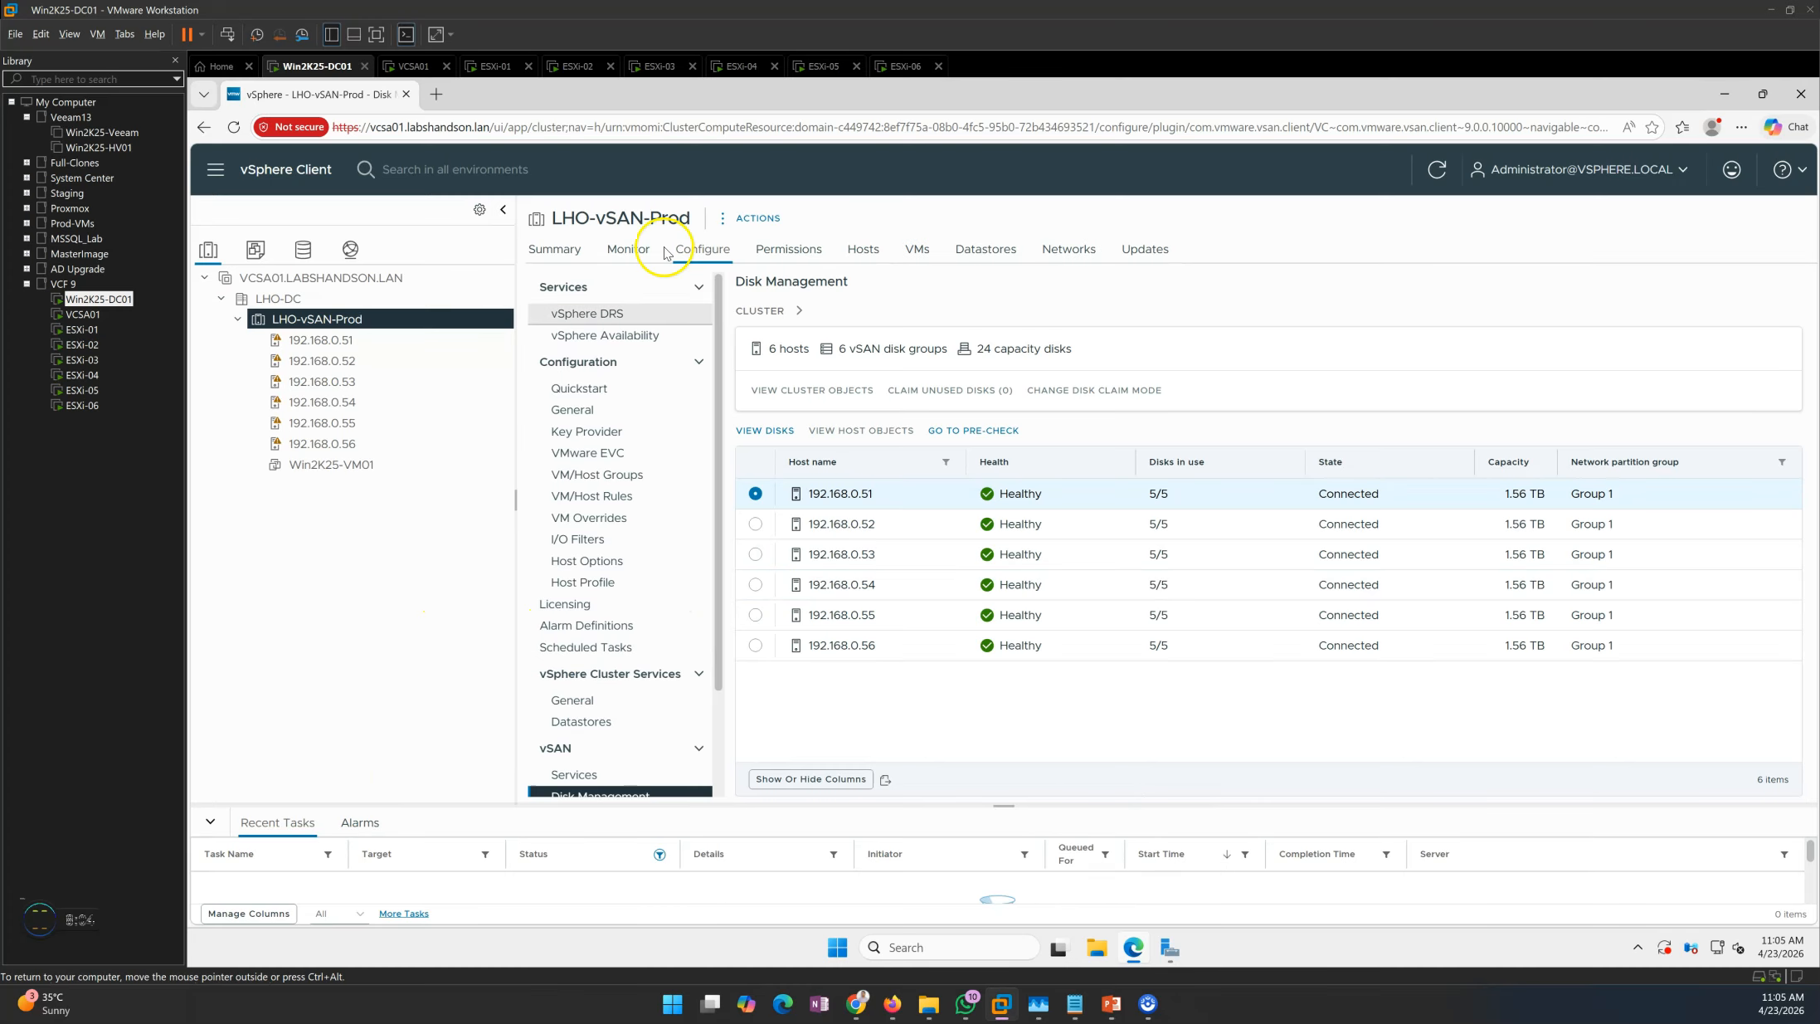
# Step: Check the vSAN Skyline Health of the LHO-vSAN-Prod cluster
pyautogui.click(621, 251)
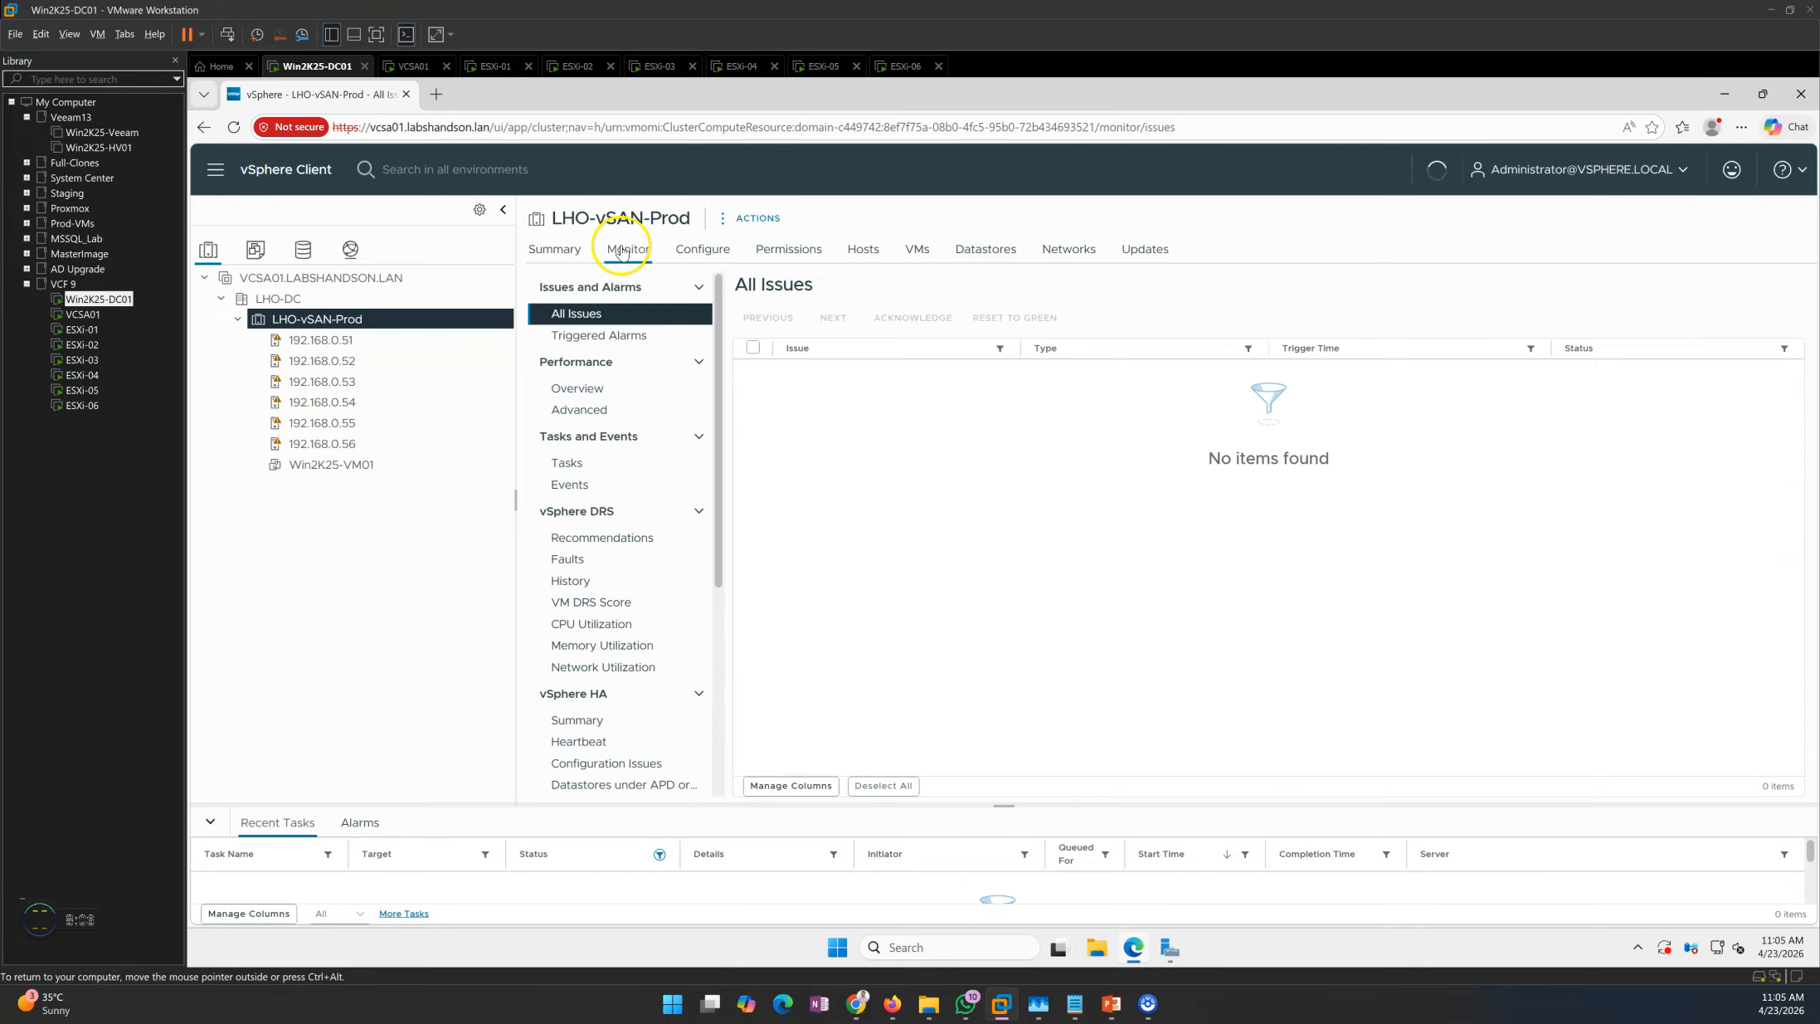
pyautogui.scroll(-5, 601, 585)
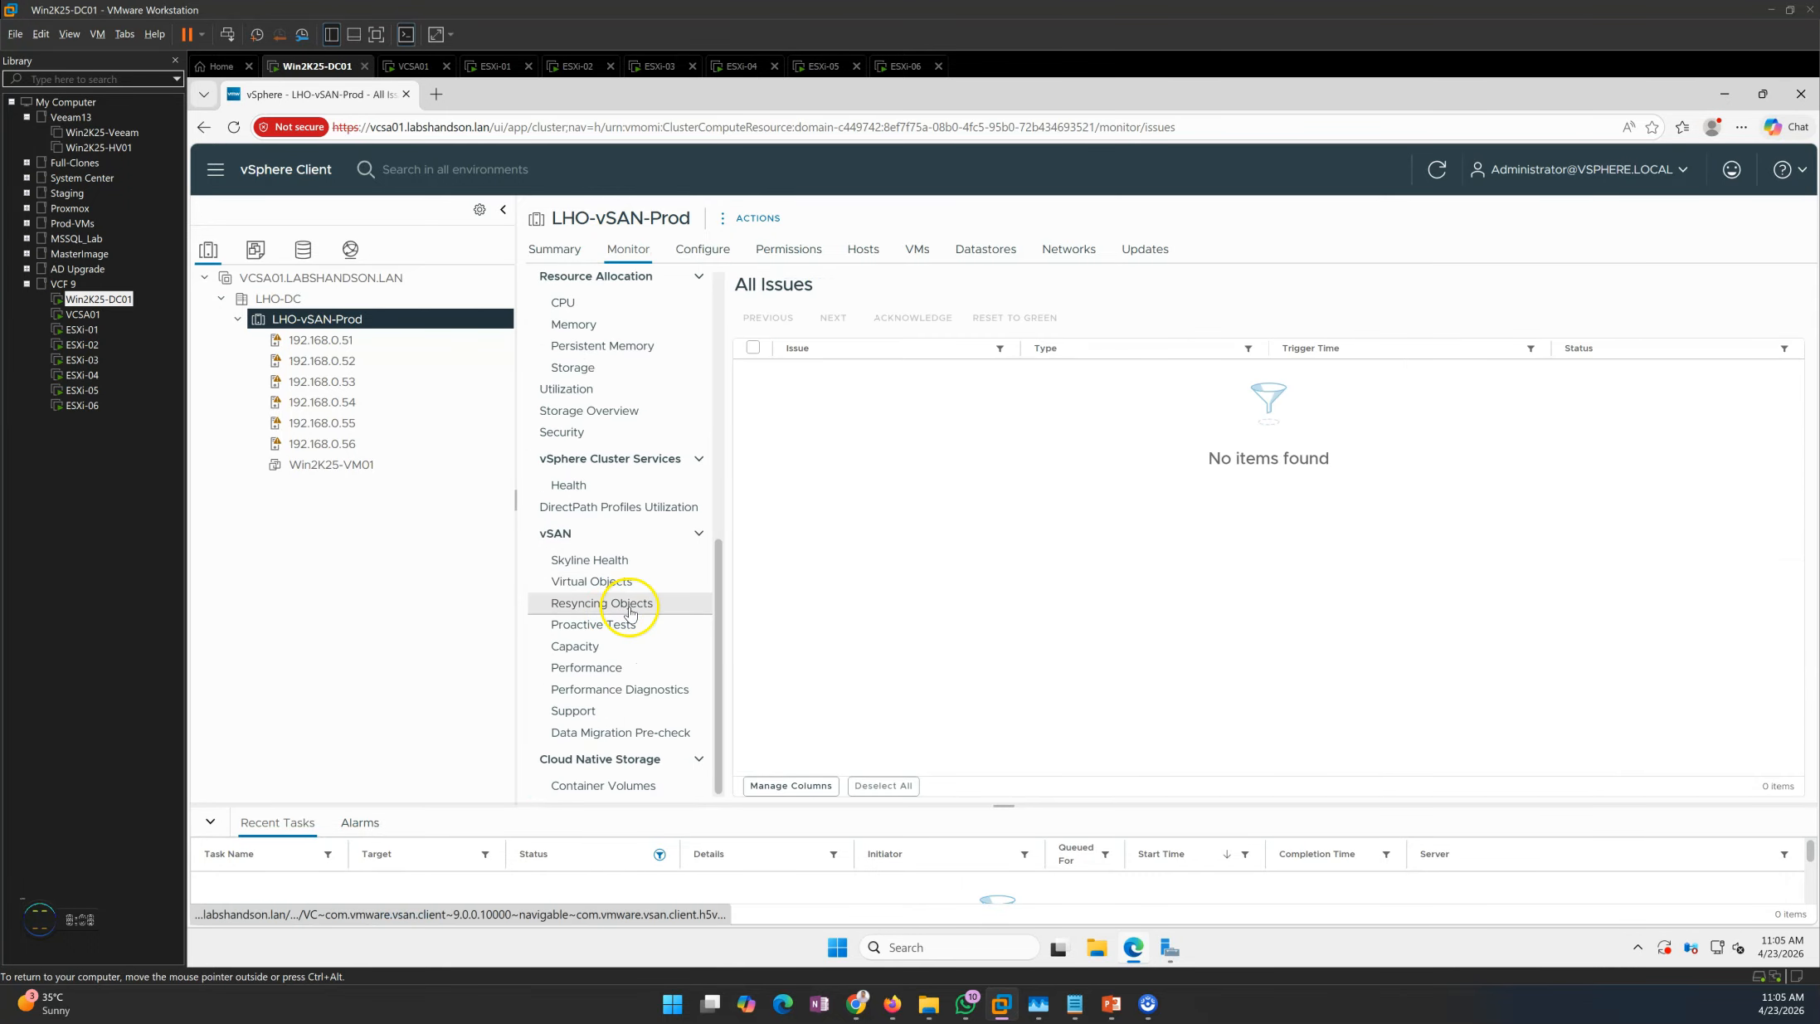
pyautogui.click(603, 563)
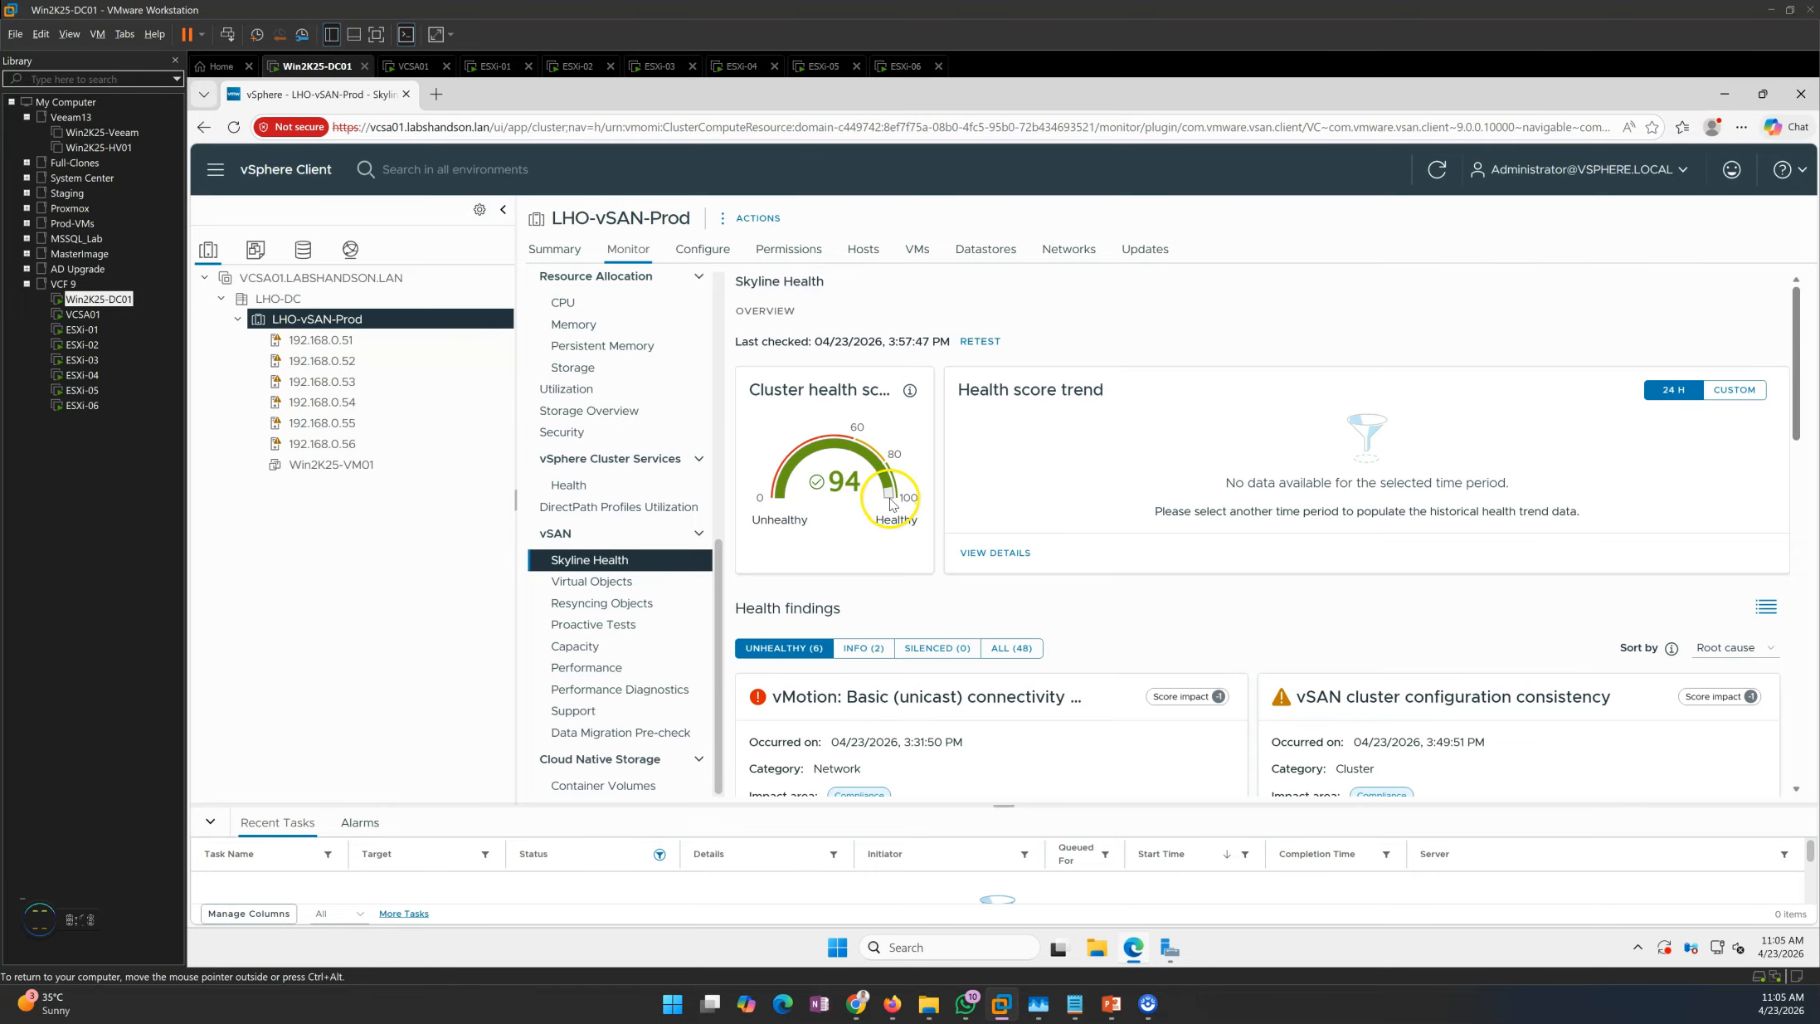
# Step: Check the cluster's vSAN capacity overview, including the free space on disks
pyautogui.click(610, 652)
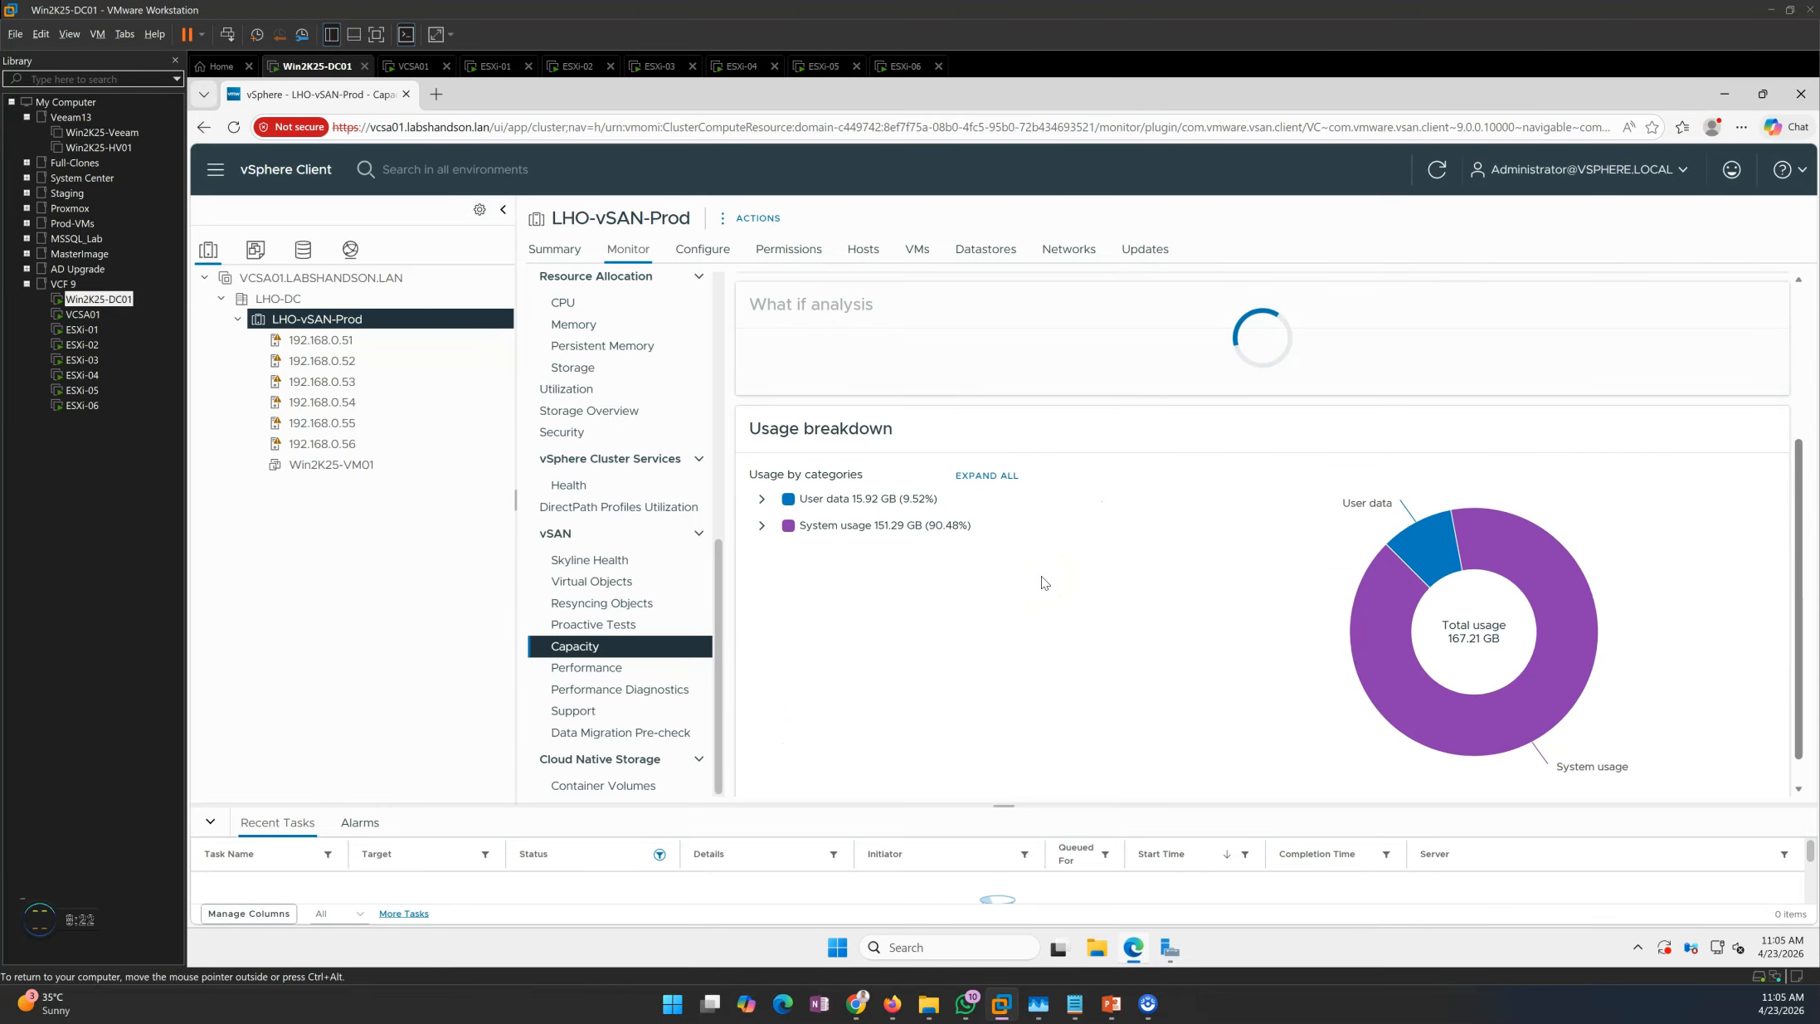
pyautogui.moveTo(1601, 328); pyautogui.dragTo(1738, 334)
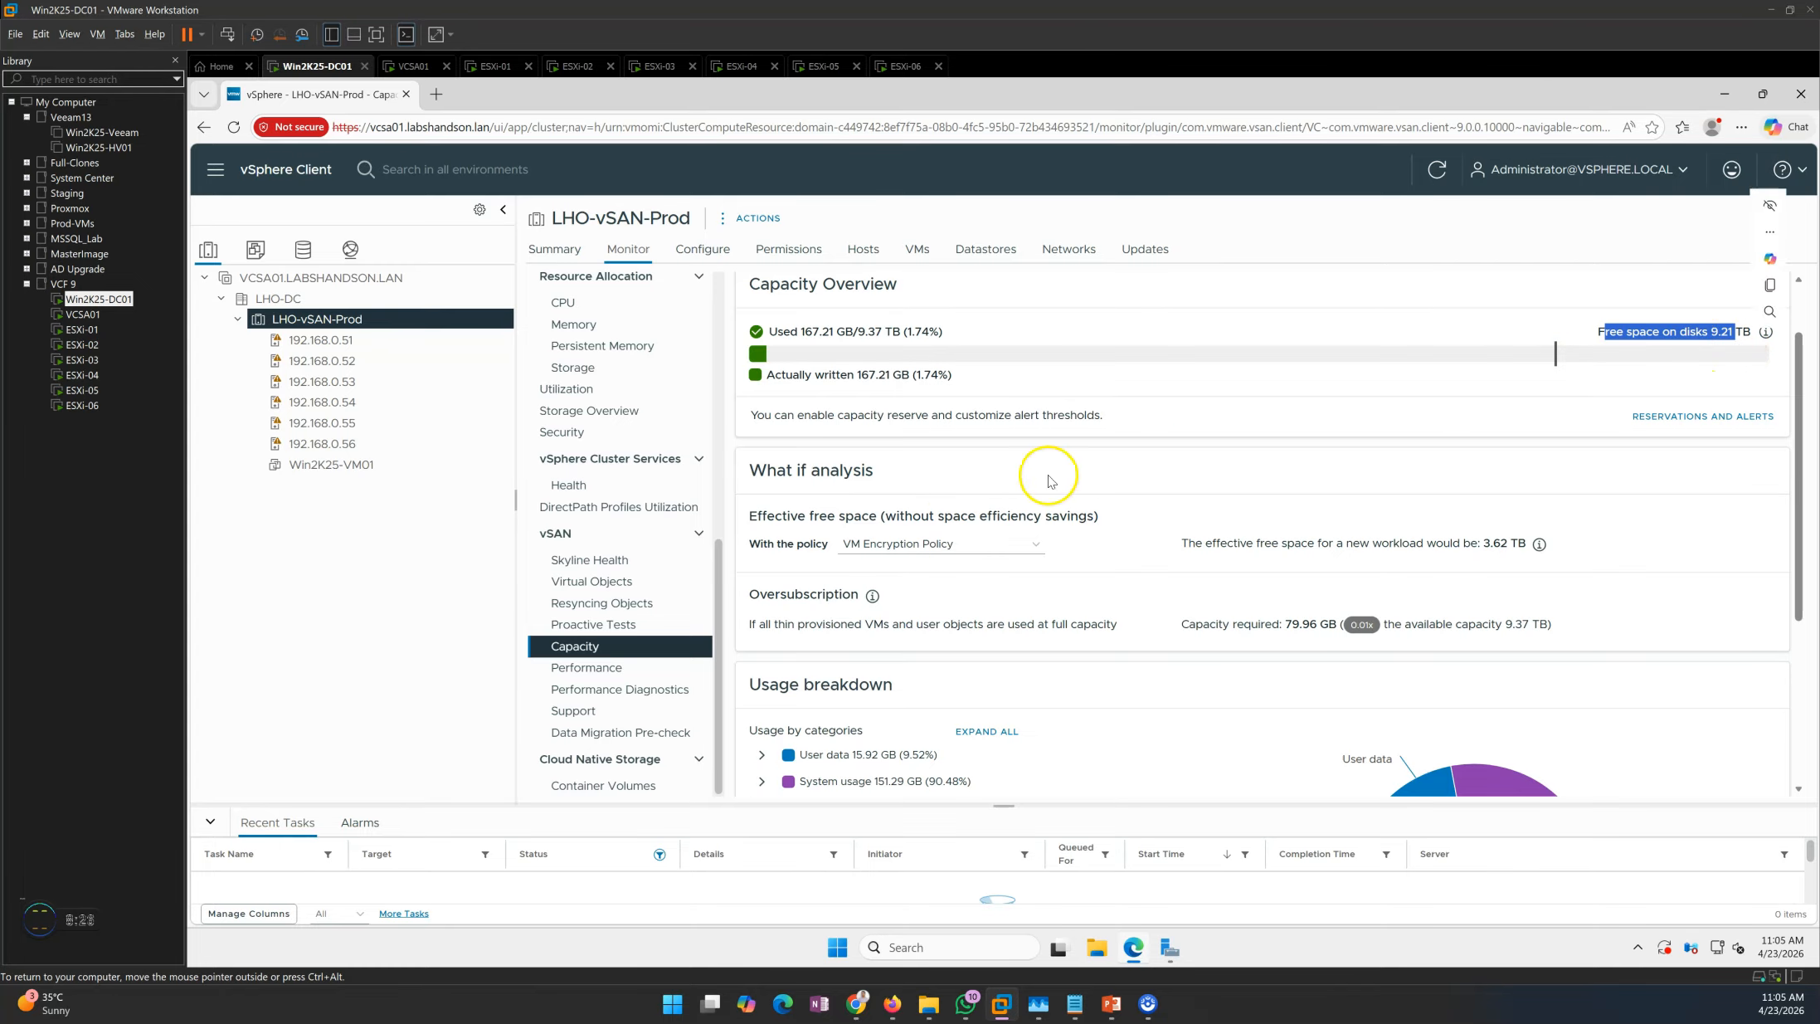
pyautogui.scroll(-3, 975, 679)
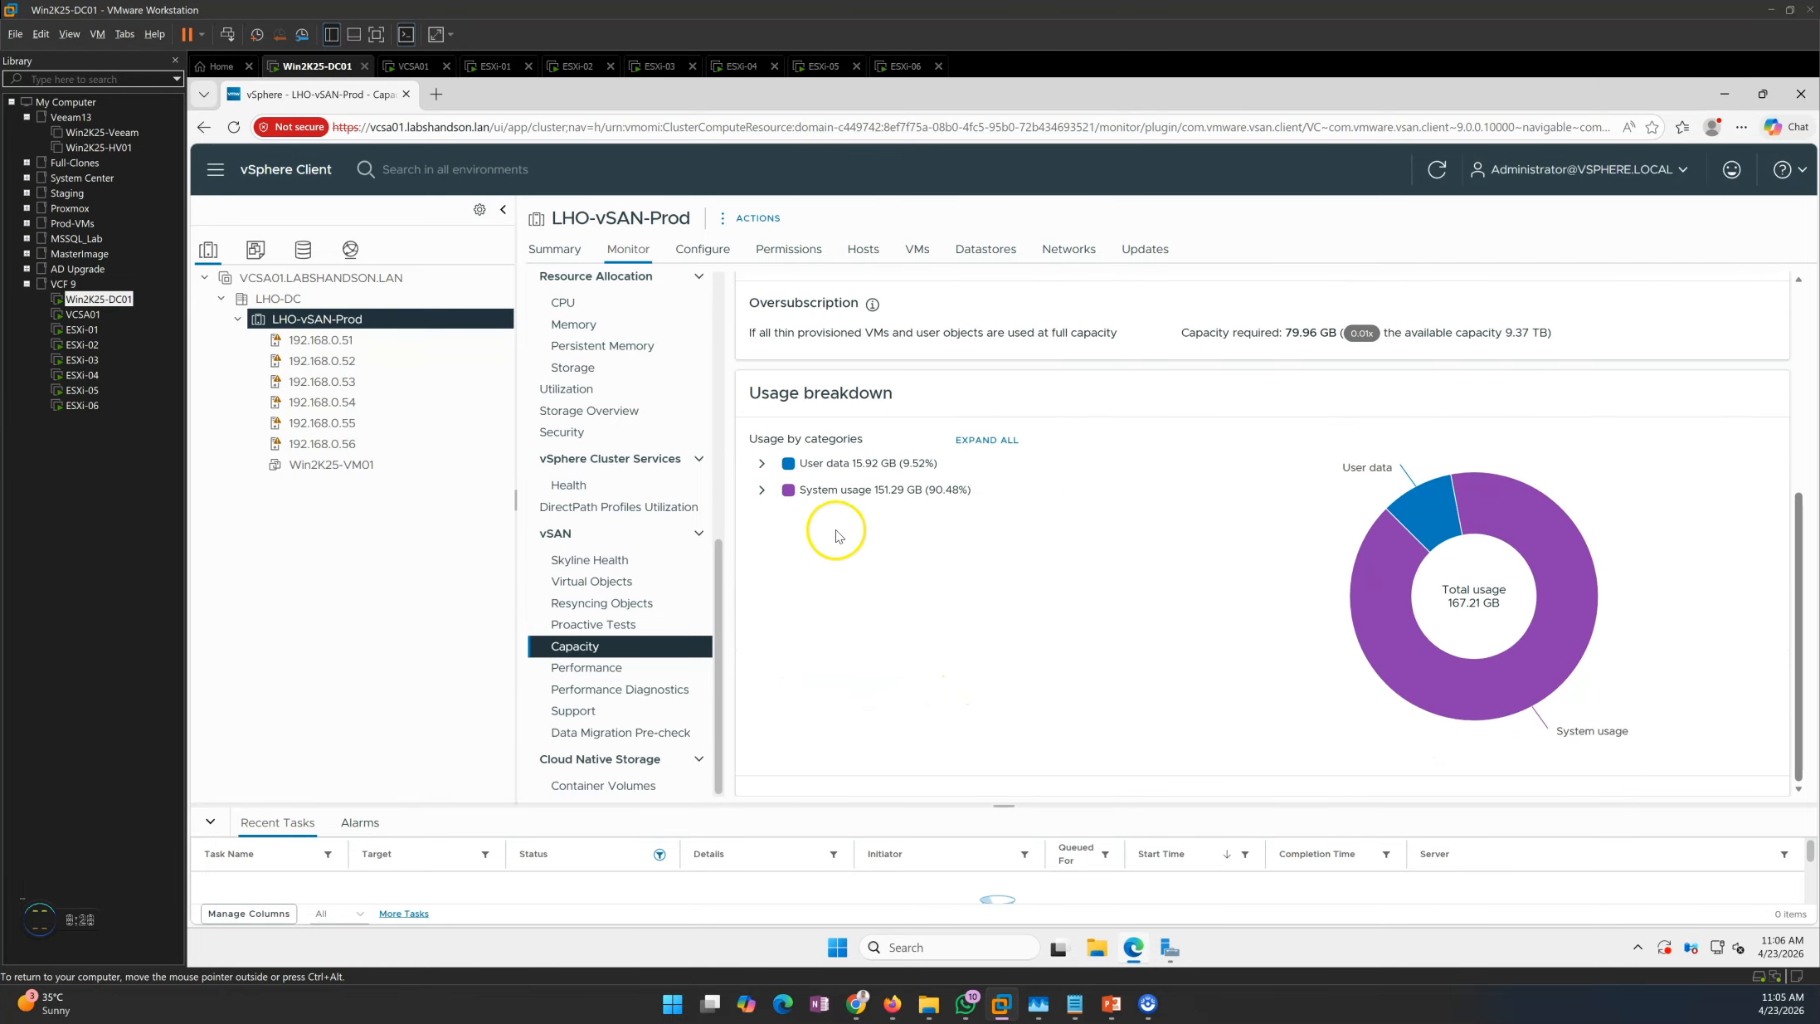
# Step: Expand User data in the usage breakdown, examine the VMDK and VM home object usage, and collapse it again
pyautogui.click(761, 466)
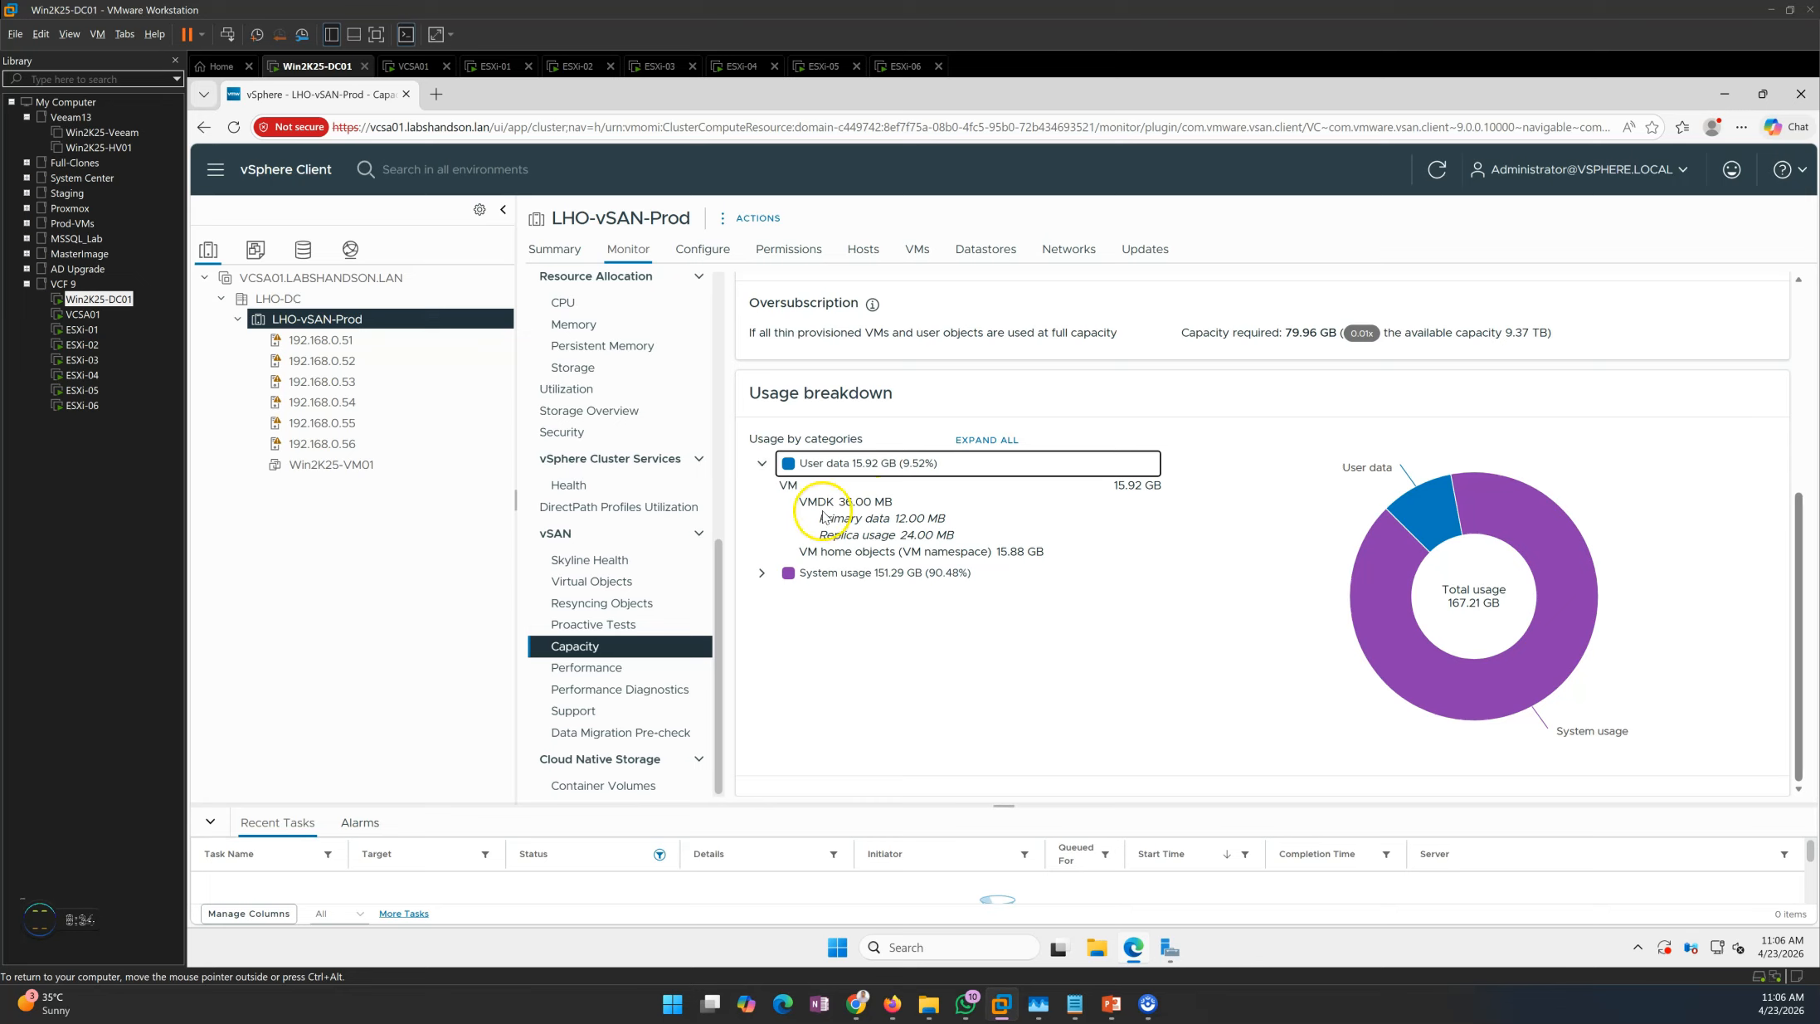
pyautogui.moveTo(802, 503); pyautogui.dragTo(894, 499)
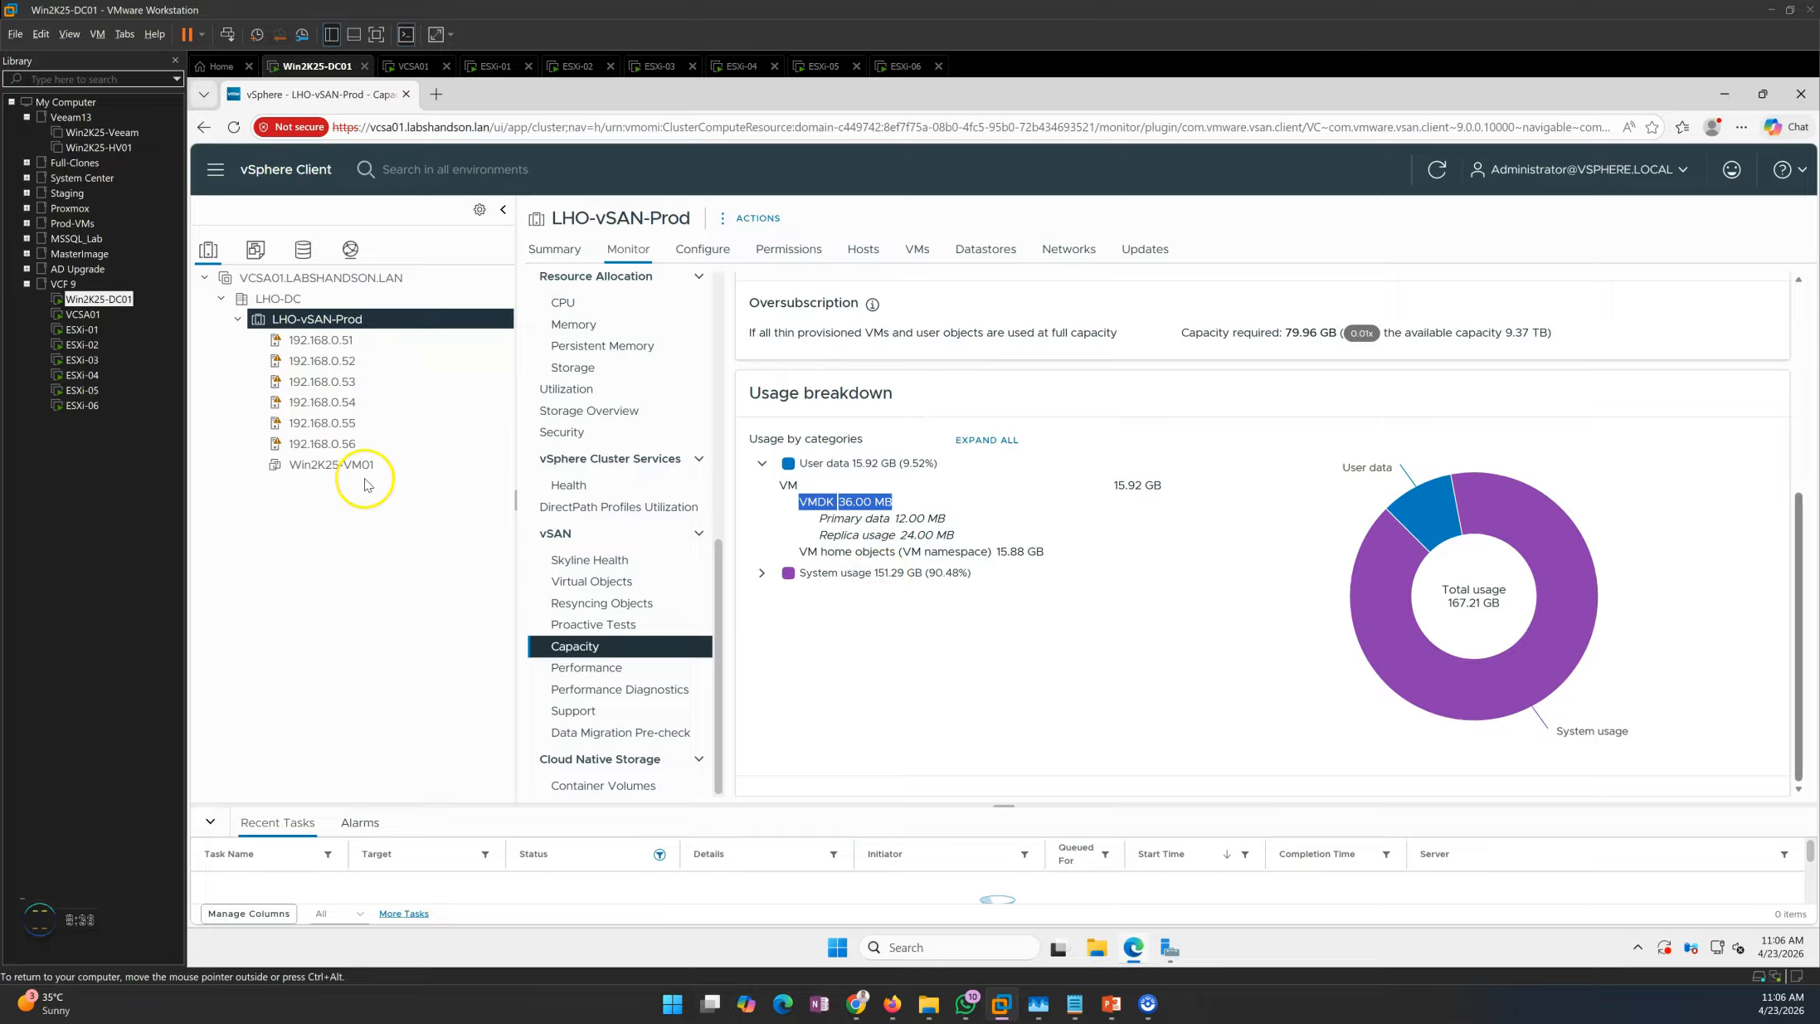
pyautogui.click(916, 675)
pyautogui.moveTo(797, 553); pyautogui.dragTo(1028, 551)
pyautogui.click(1023, 657)
pyautogui.click(761, 463)
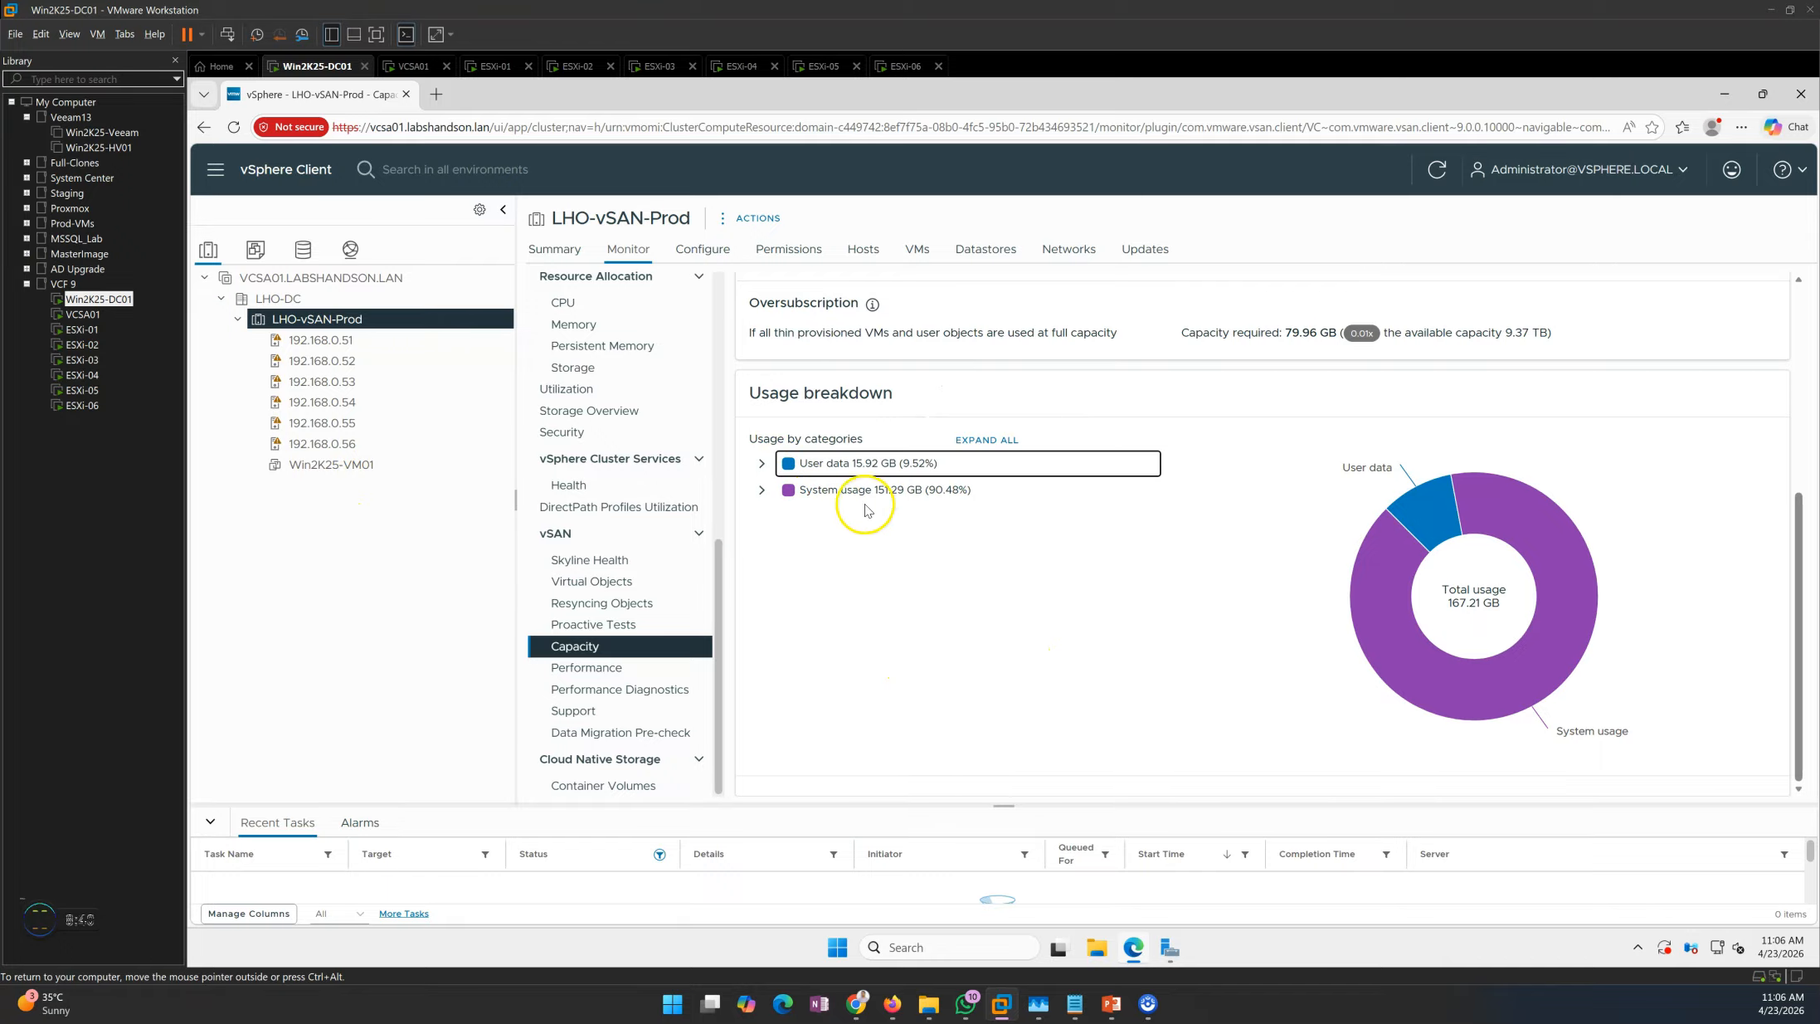
pyautogui.click(859, 543)
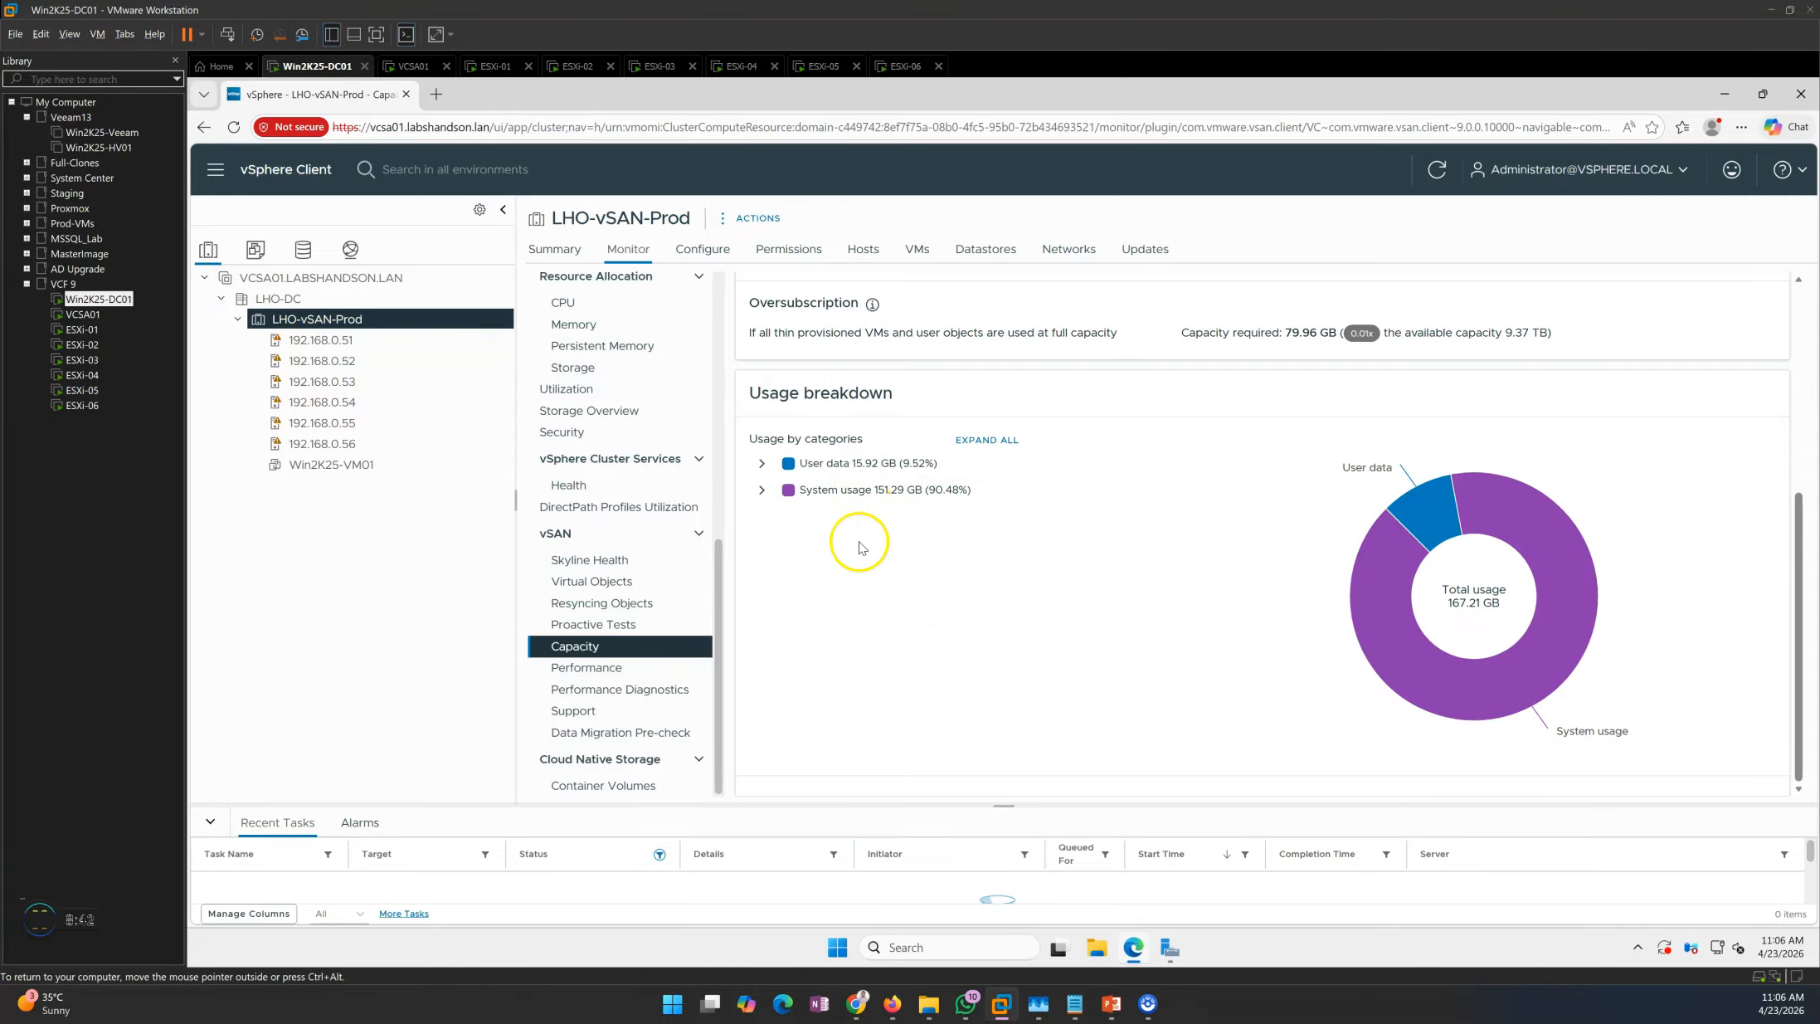
# Step: Switch to the PowerPoint slide to read the RAID 6 storage policy instructions, then return to the cluster's capacity page
pyautogui.scroll(5, 967, 645)
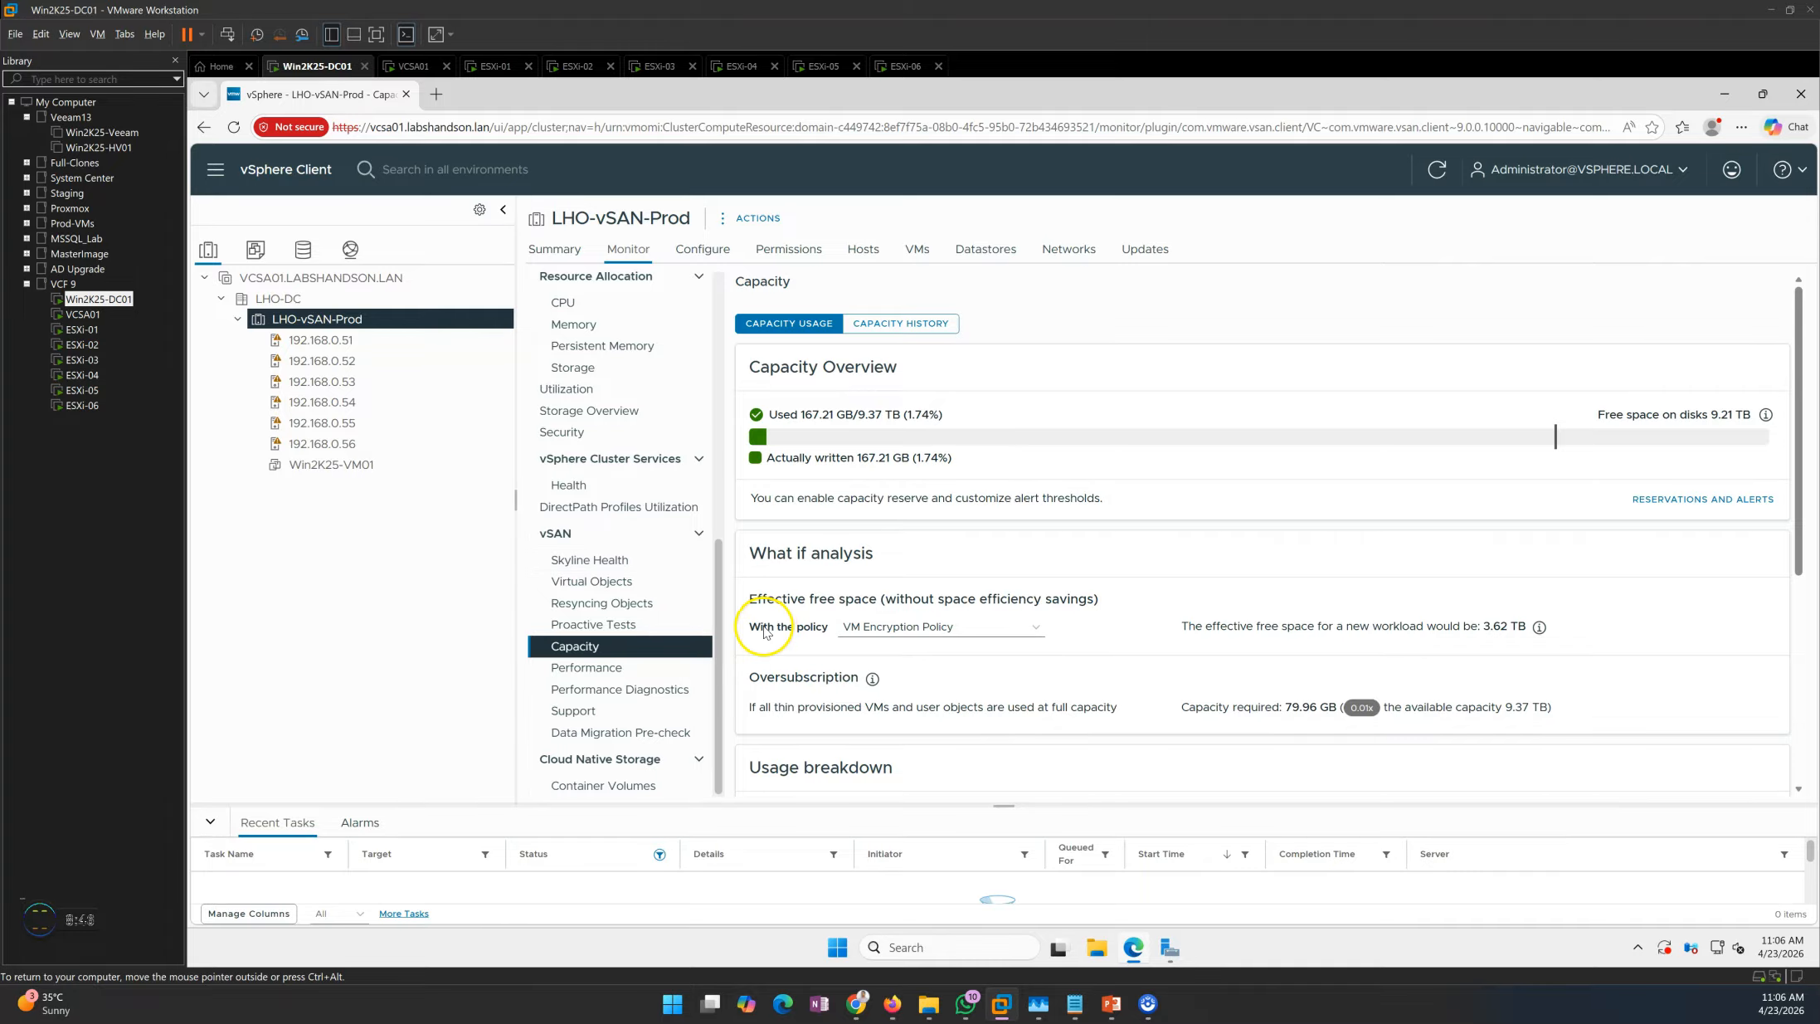
pyautogui.moveTo(1112, 1004)
pyautogui.click(1064, 896)
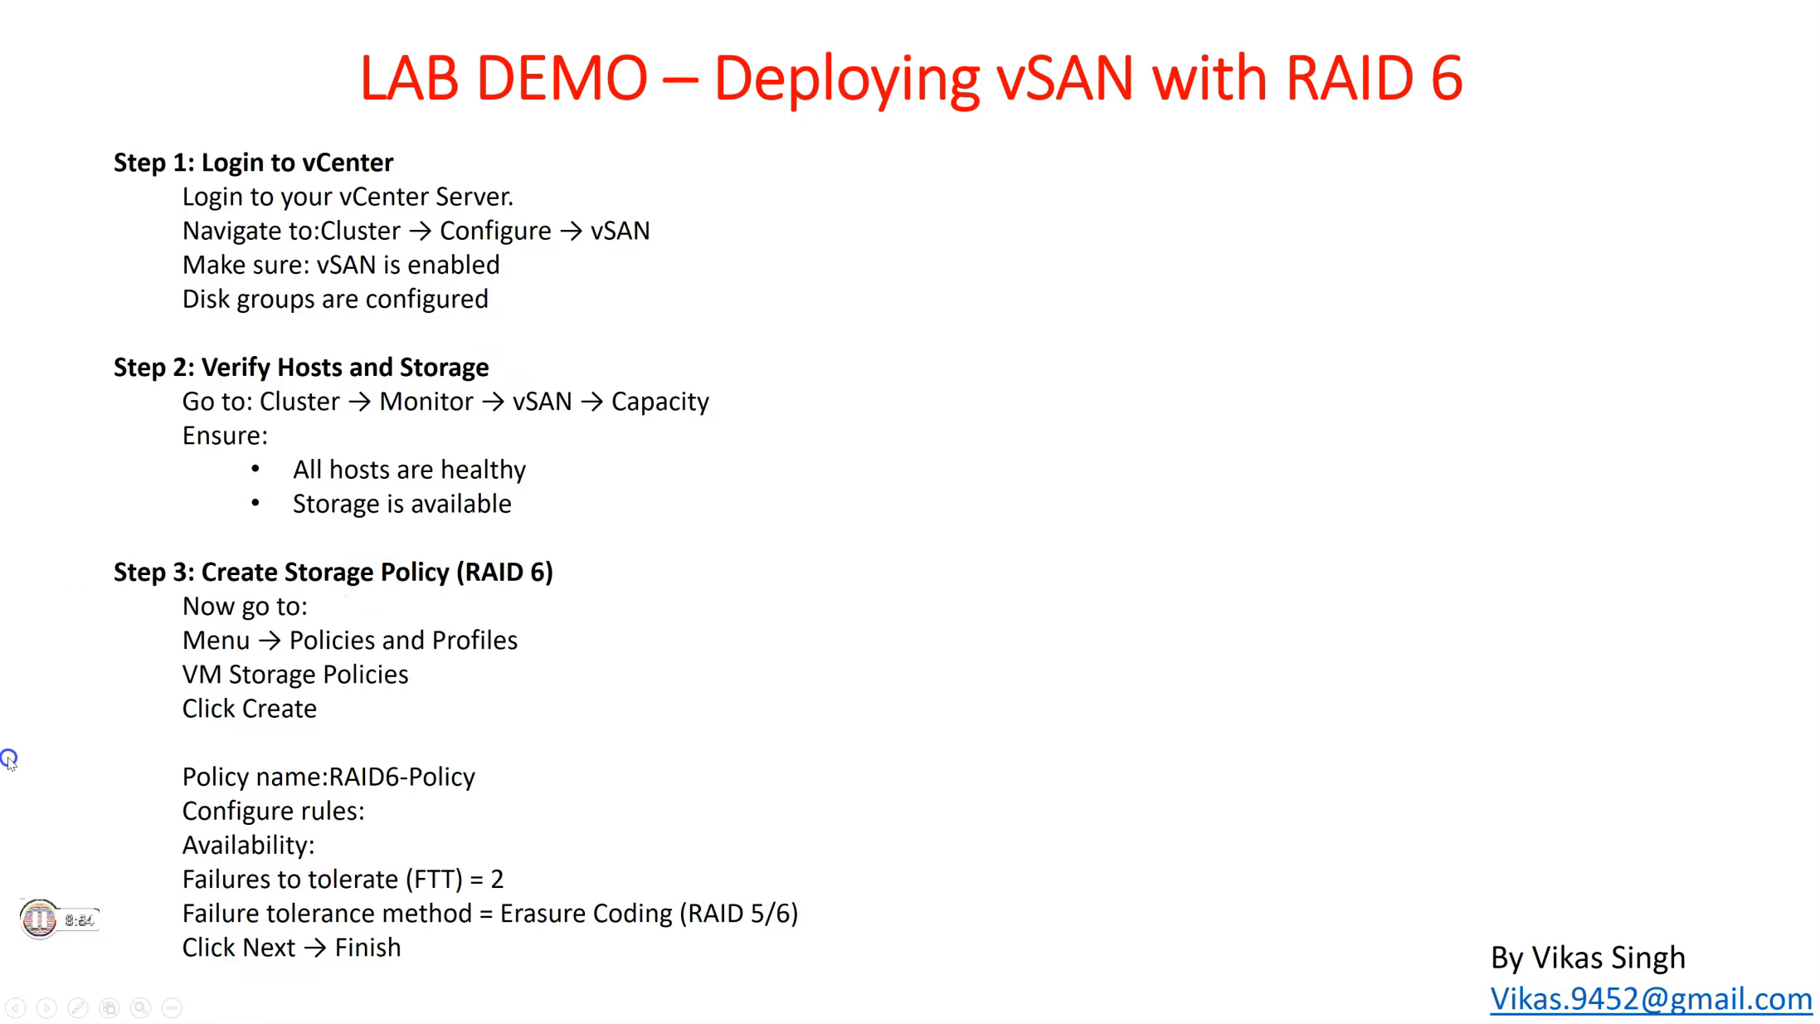
pyautogui.hotkey('alt', 'Tab')
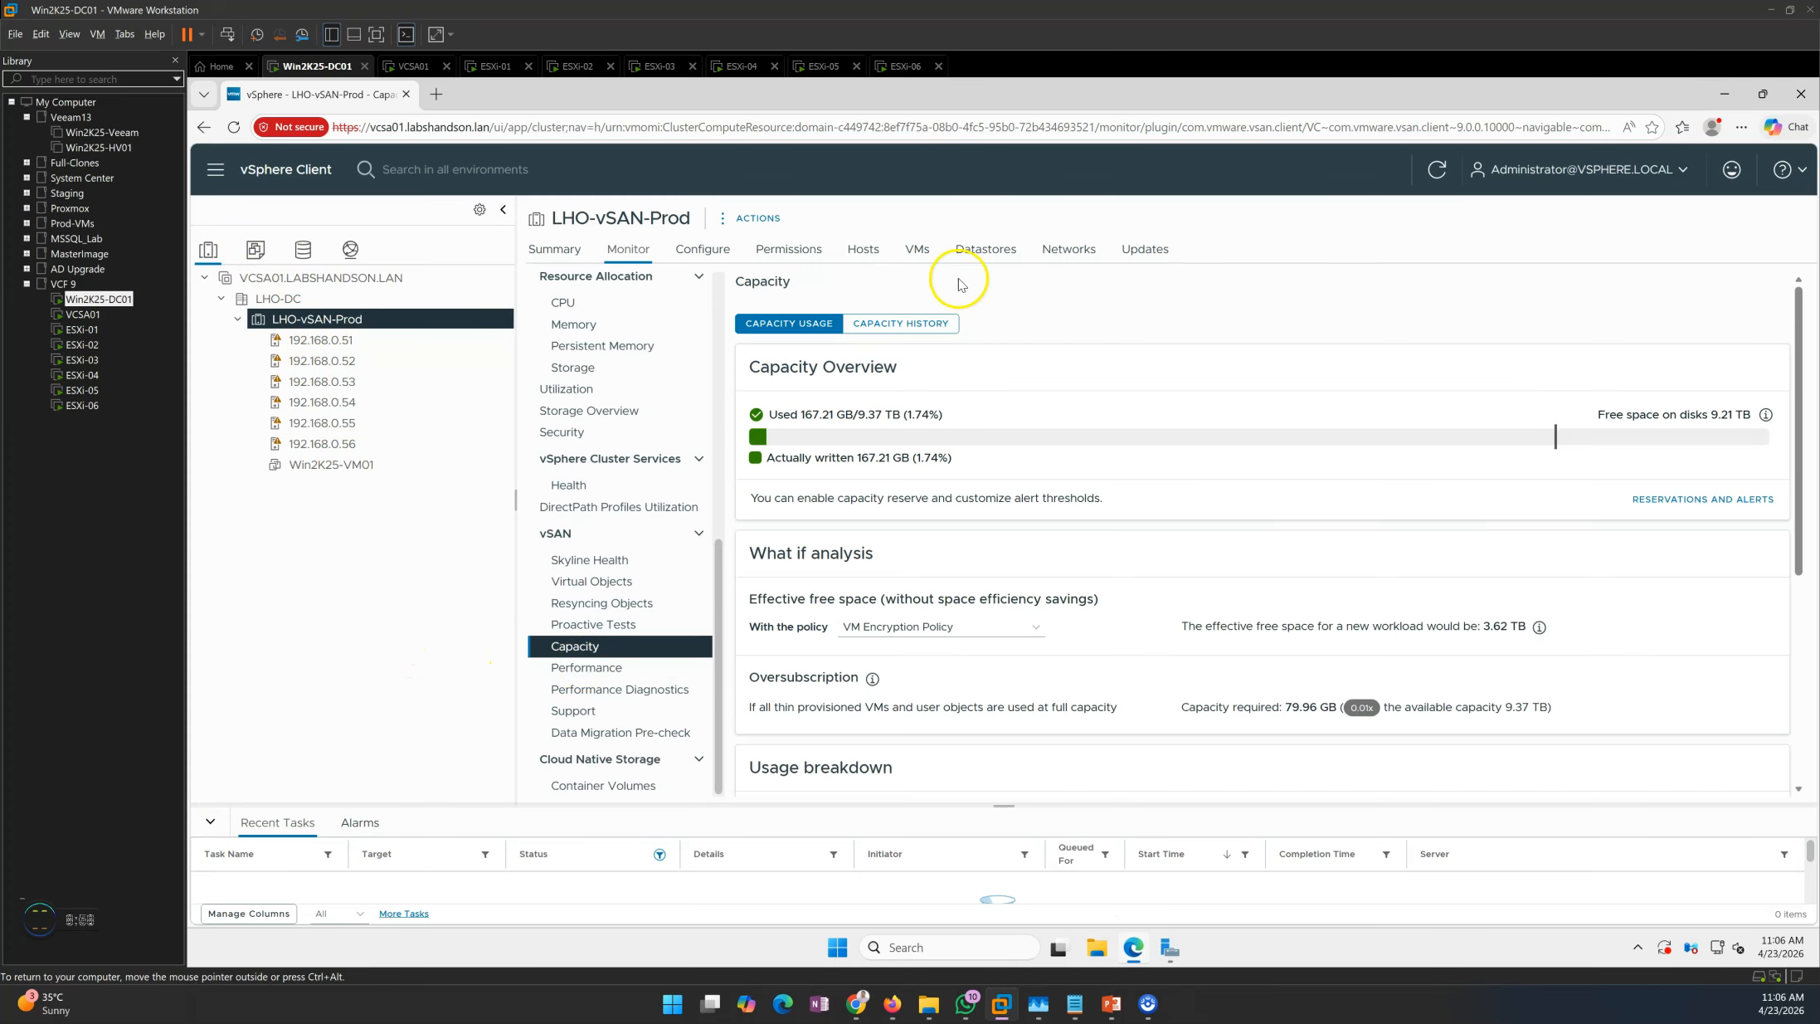
# Step: Check the LHO-vSAN-Prod cluster's hosts and open the list of existing VM storage policies
pyautogui.click(863, 251)
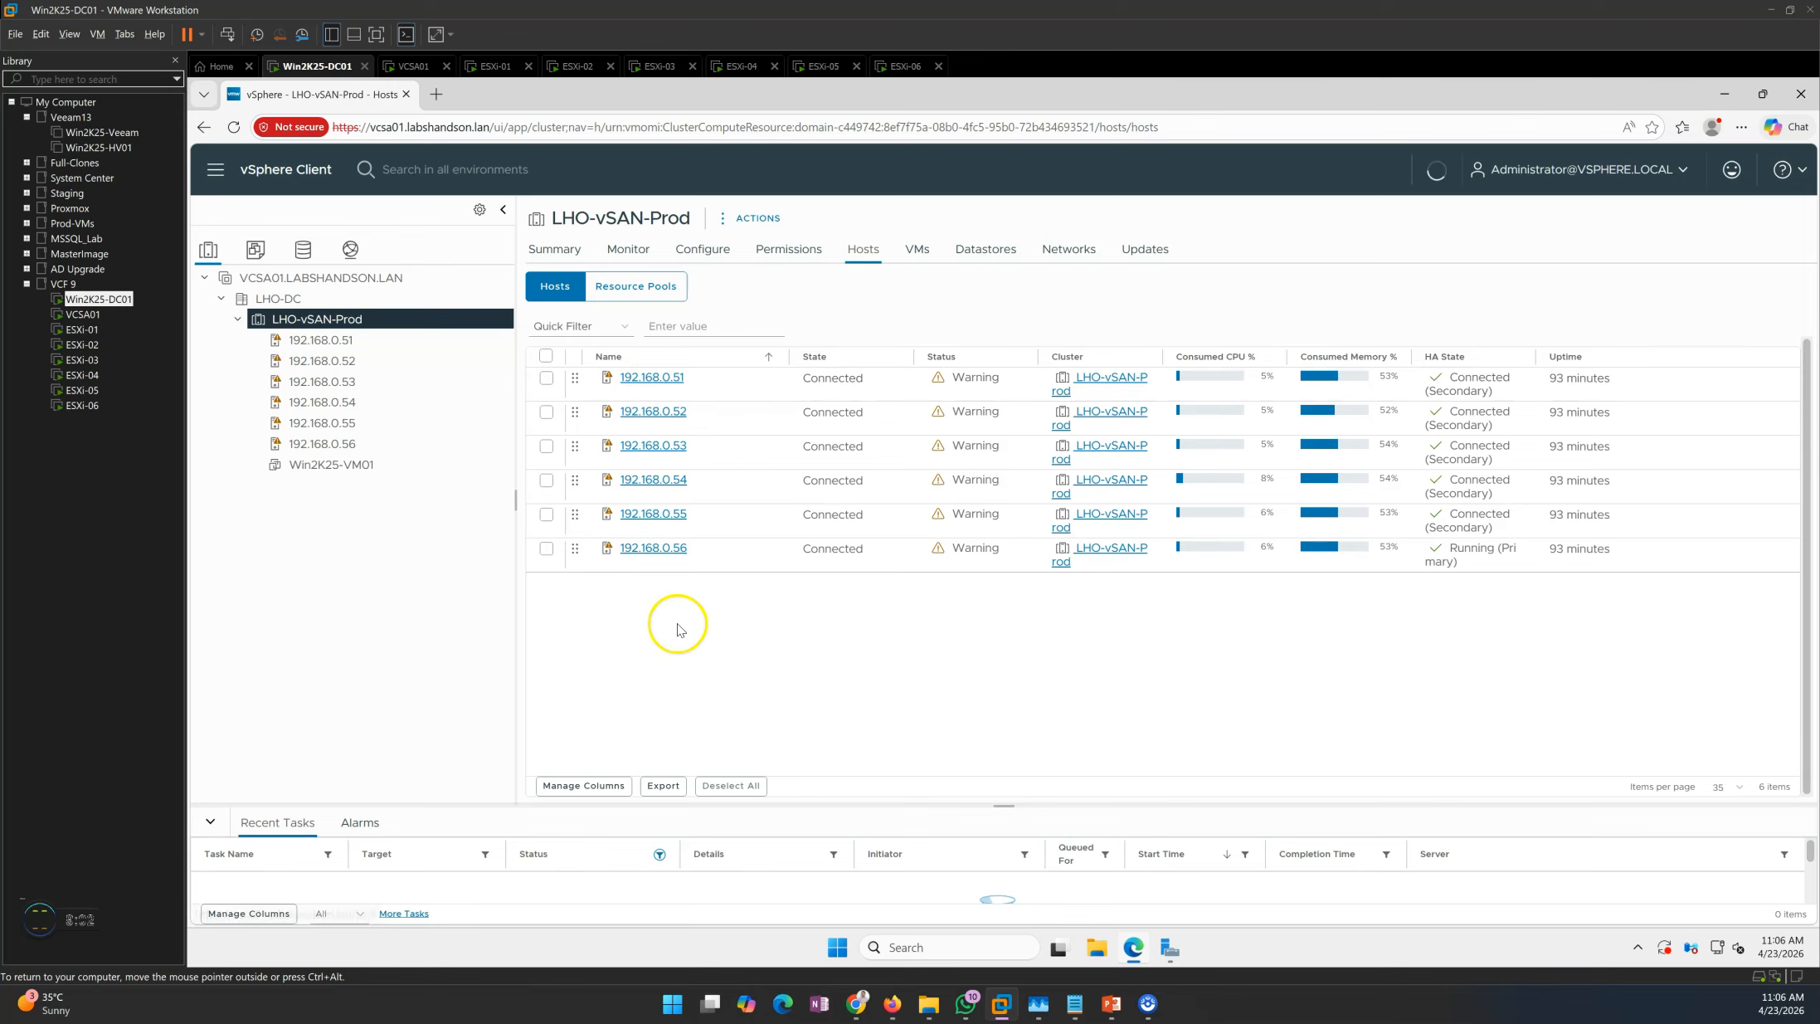
pyautogui.click(215, 171)
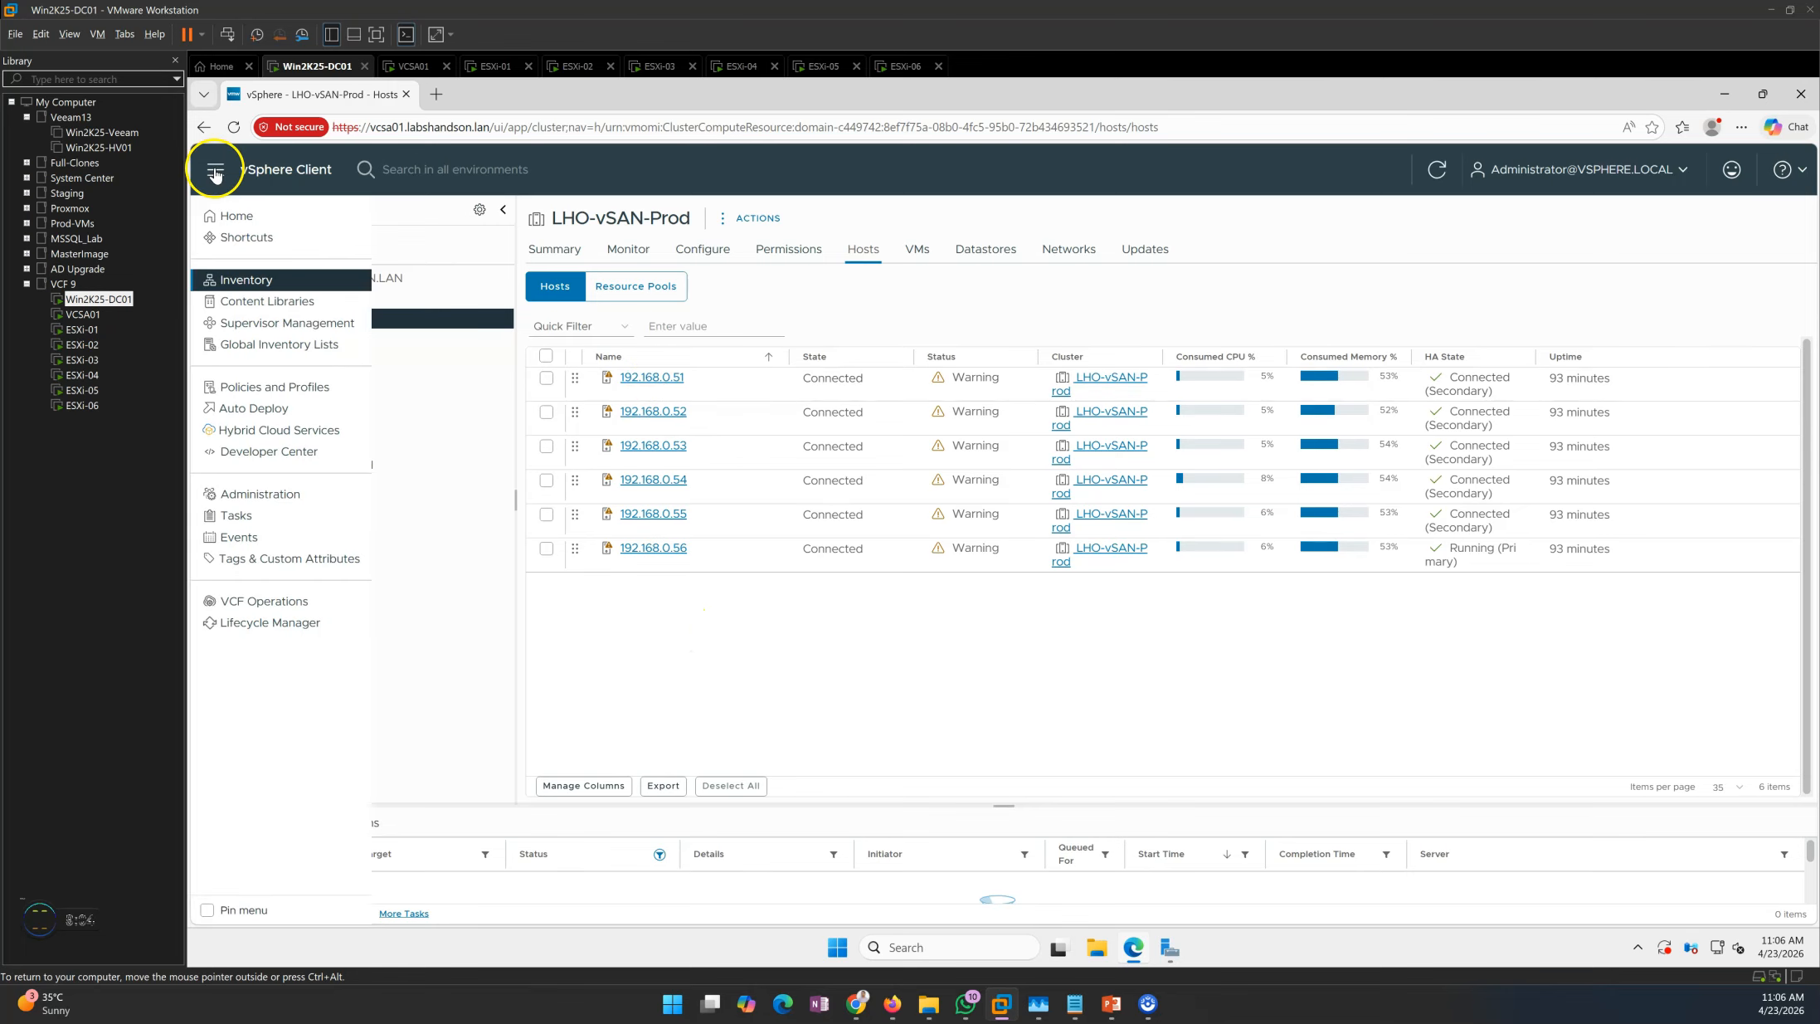
pyautogui.click(262, 388)
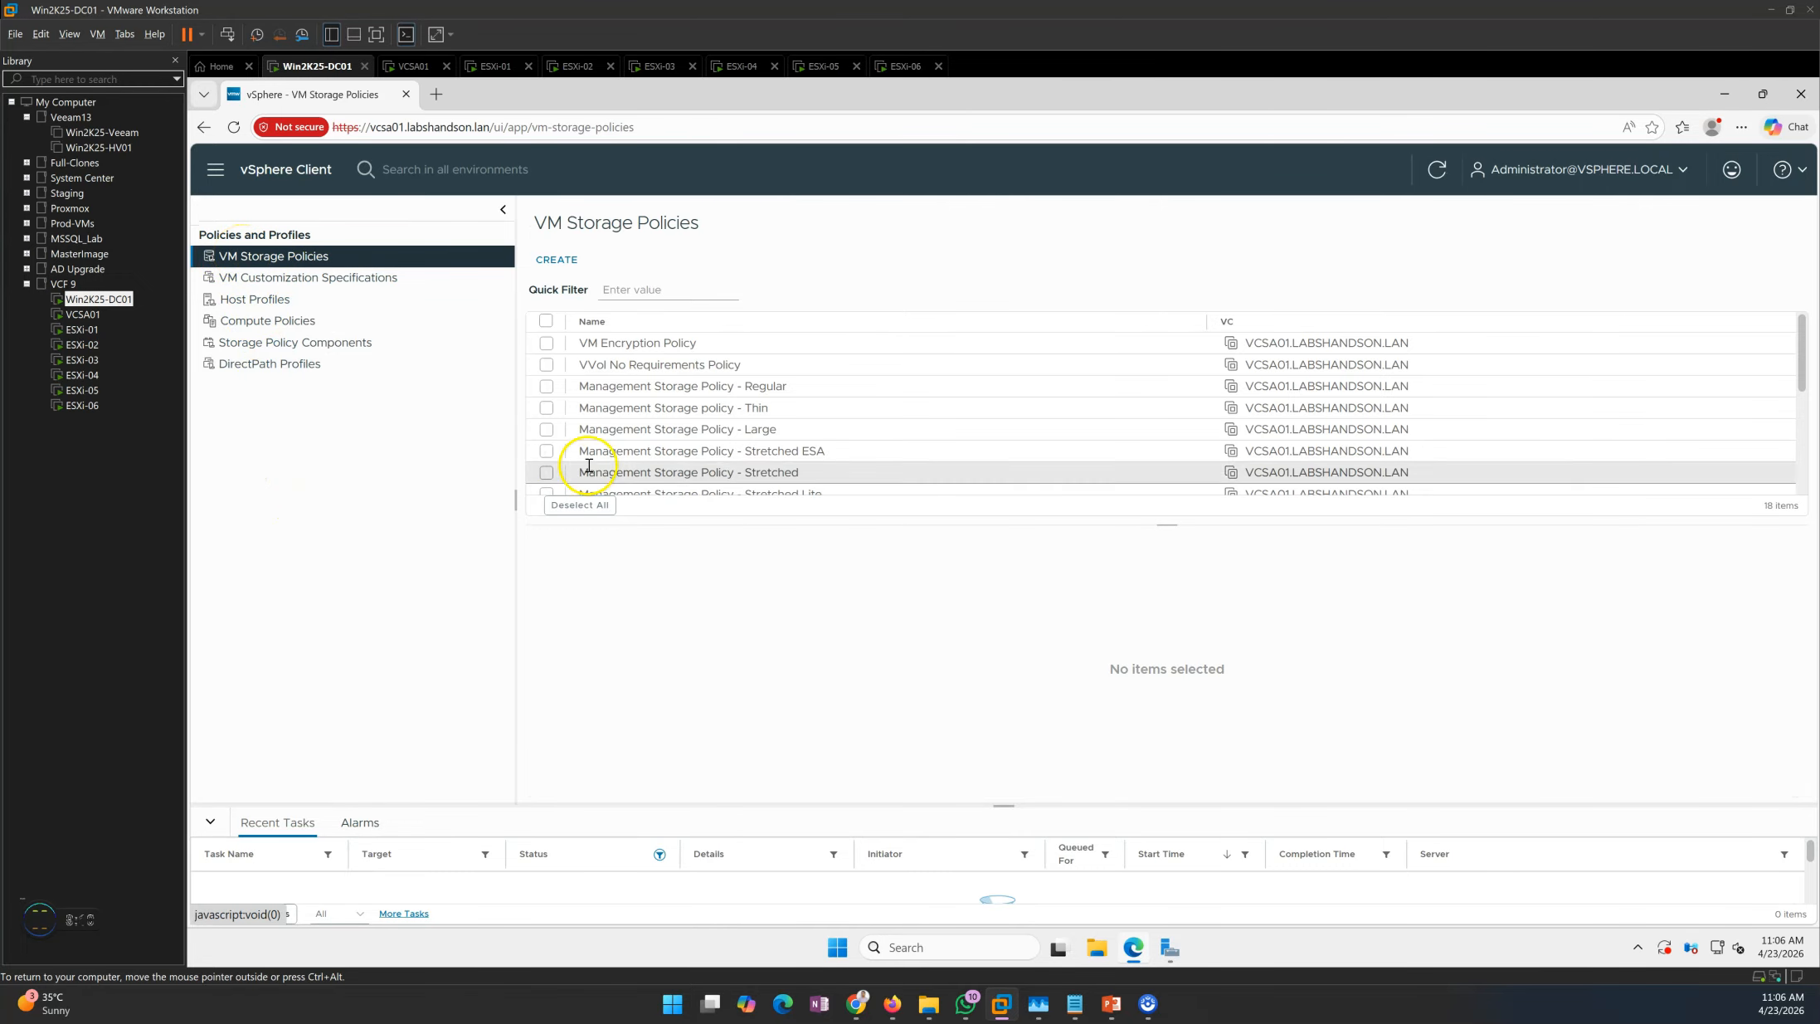
pyautogui.scroll(-5, 585, 399)
# Step: Start creating a VM storage policy named RAID6-Policy and proceed to its policy structure
pyautogui.click(552, 261)
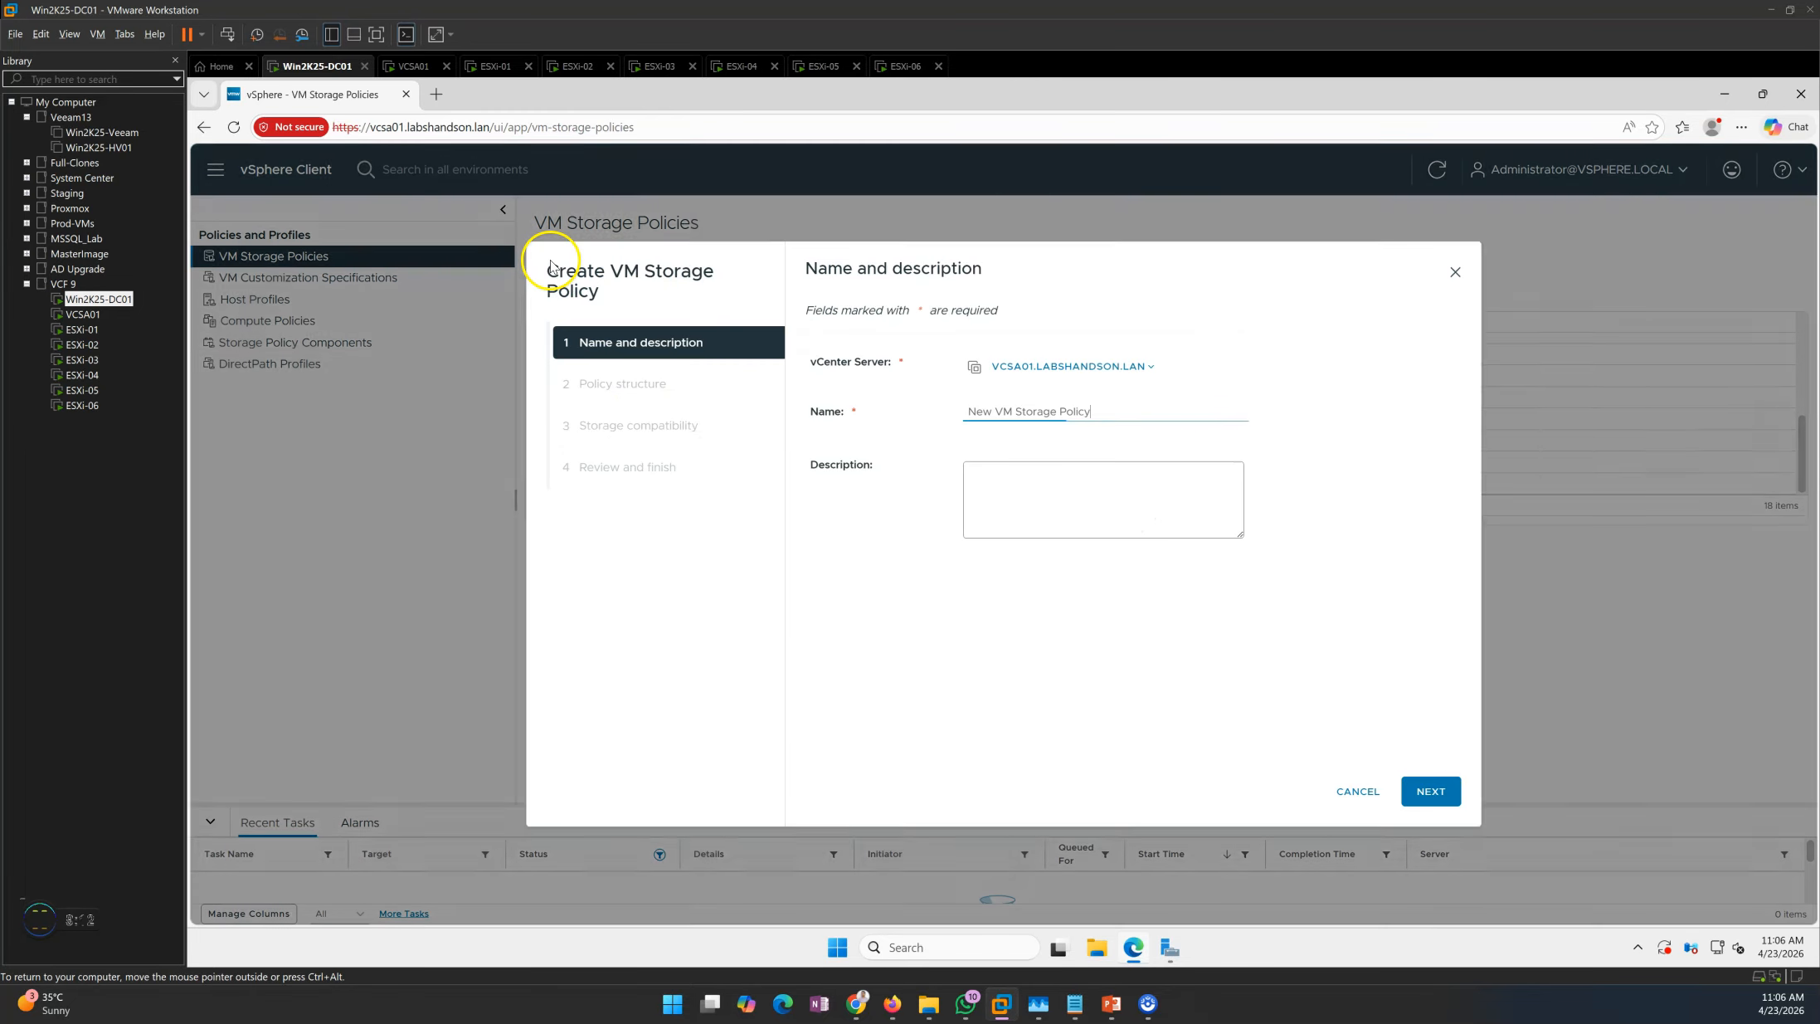
pyautogui.moveTo(1158, 412); pyautogui.dragTo(969, 417)
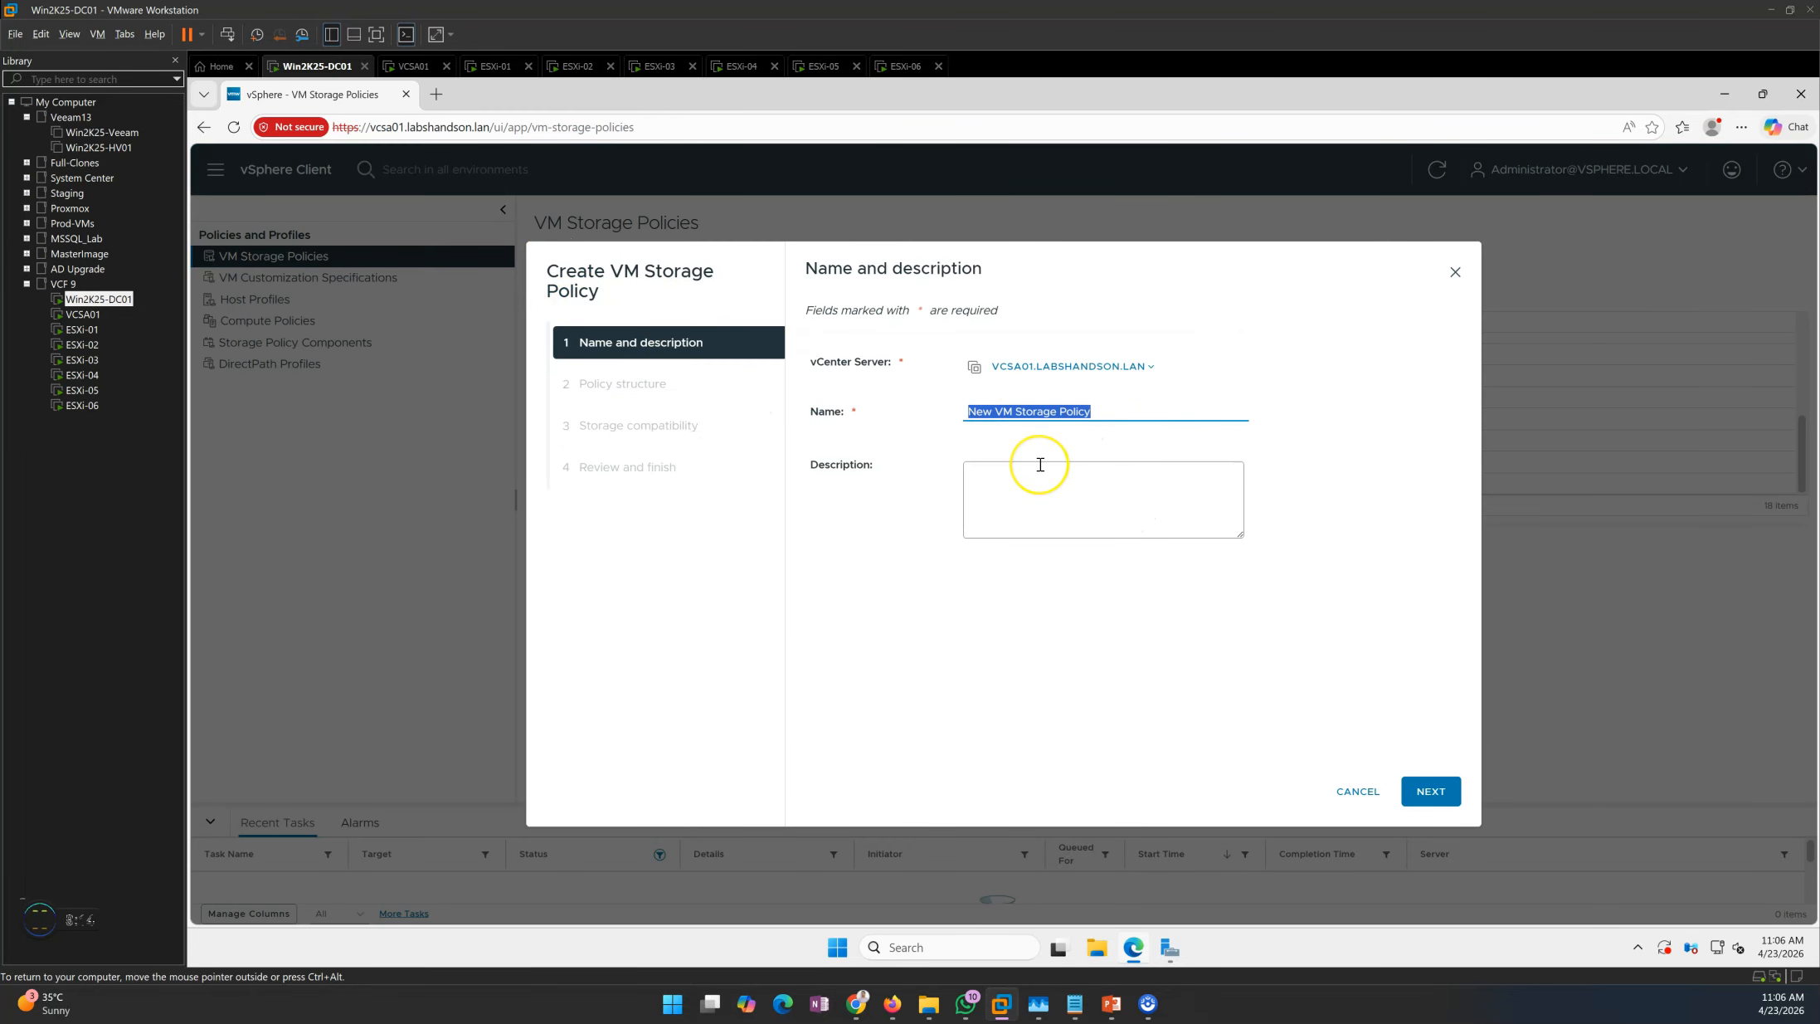
pyautogui.write('RA')
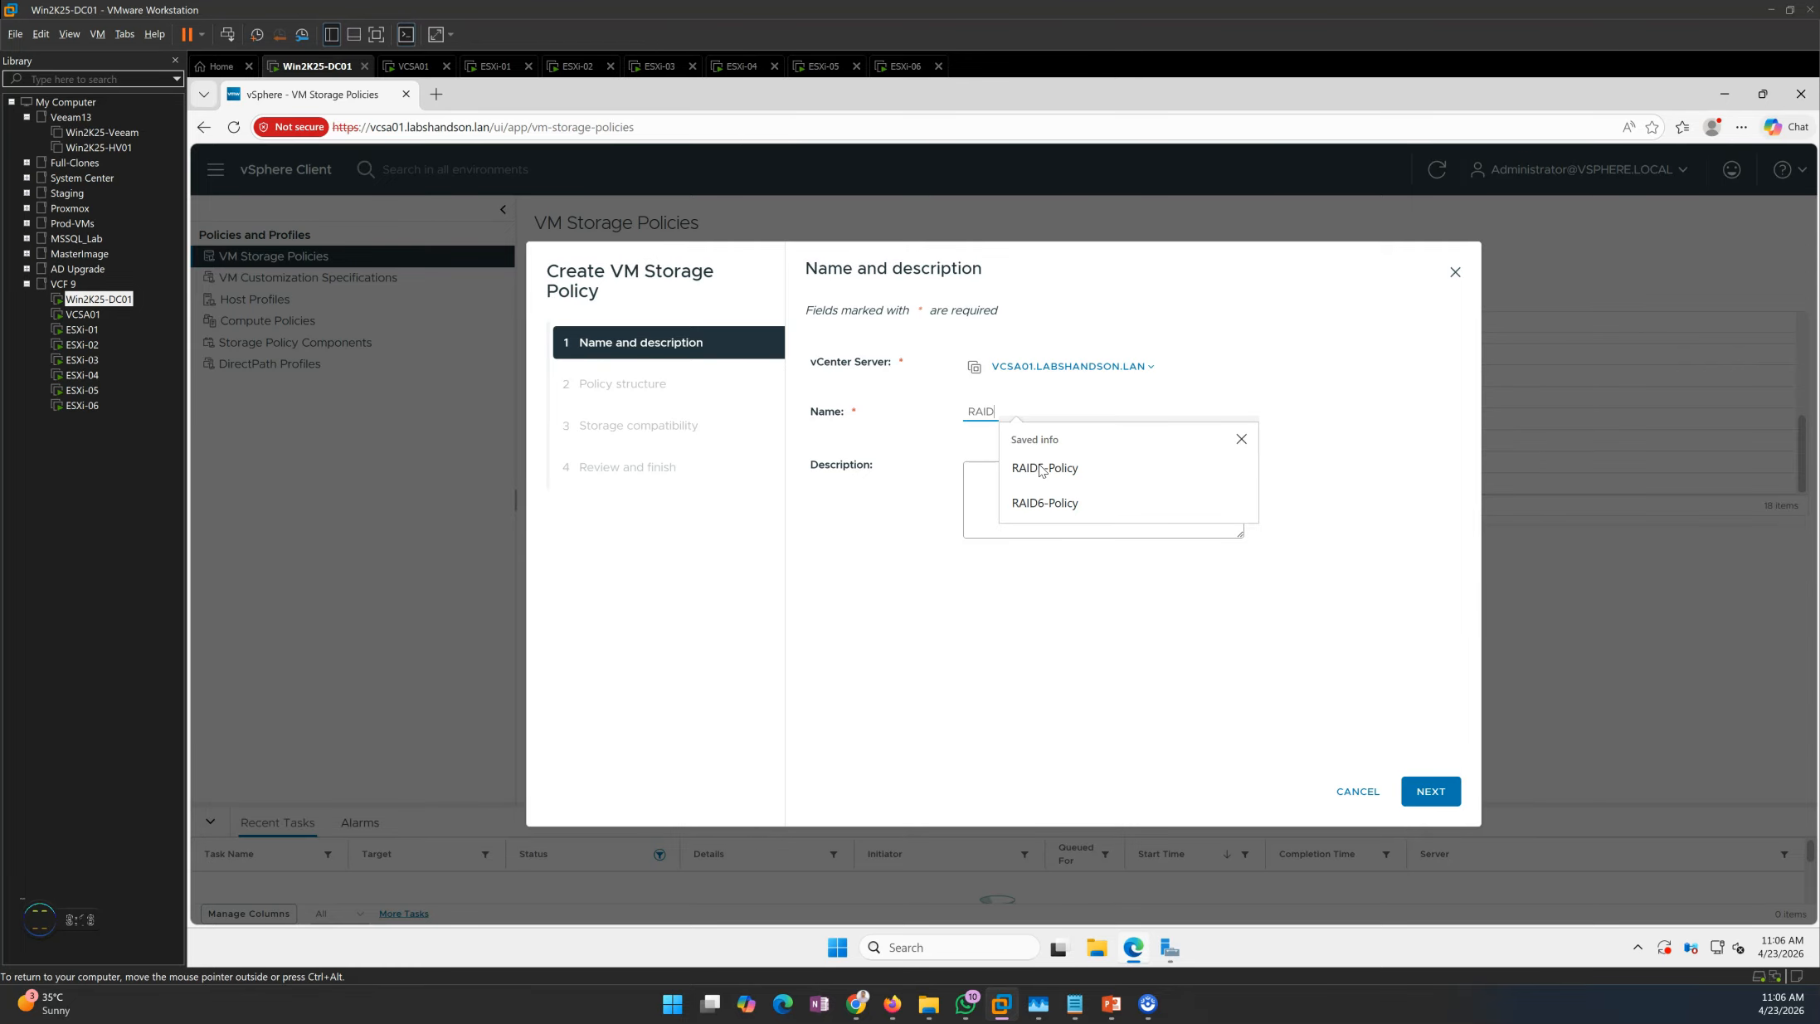
pyautogui.write('ID')
pyautogui.click(1079, 501)
pyautogui.click(1431, 794)
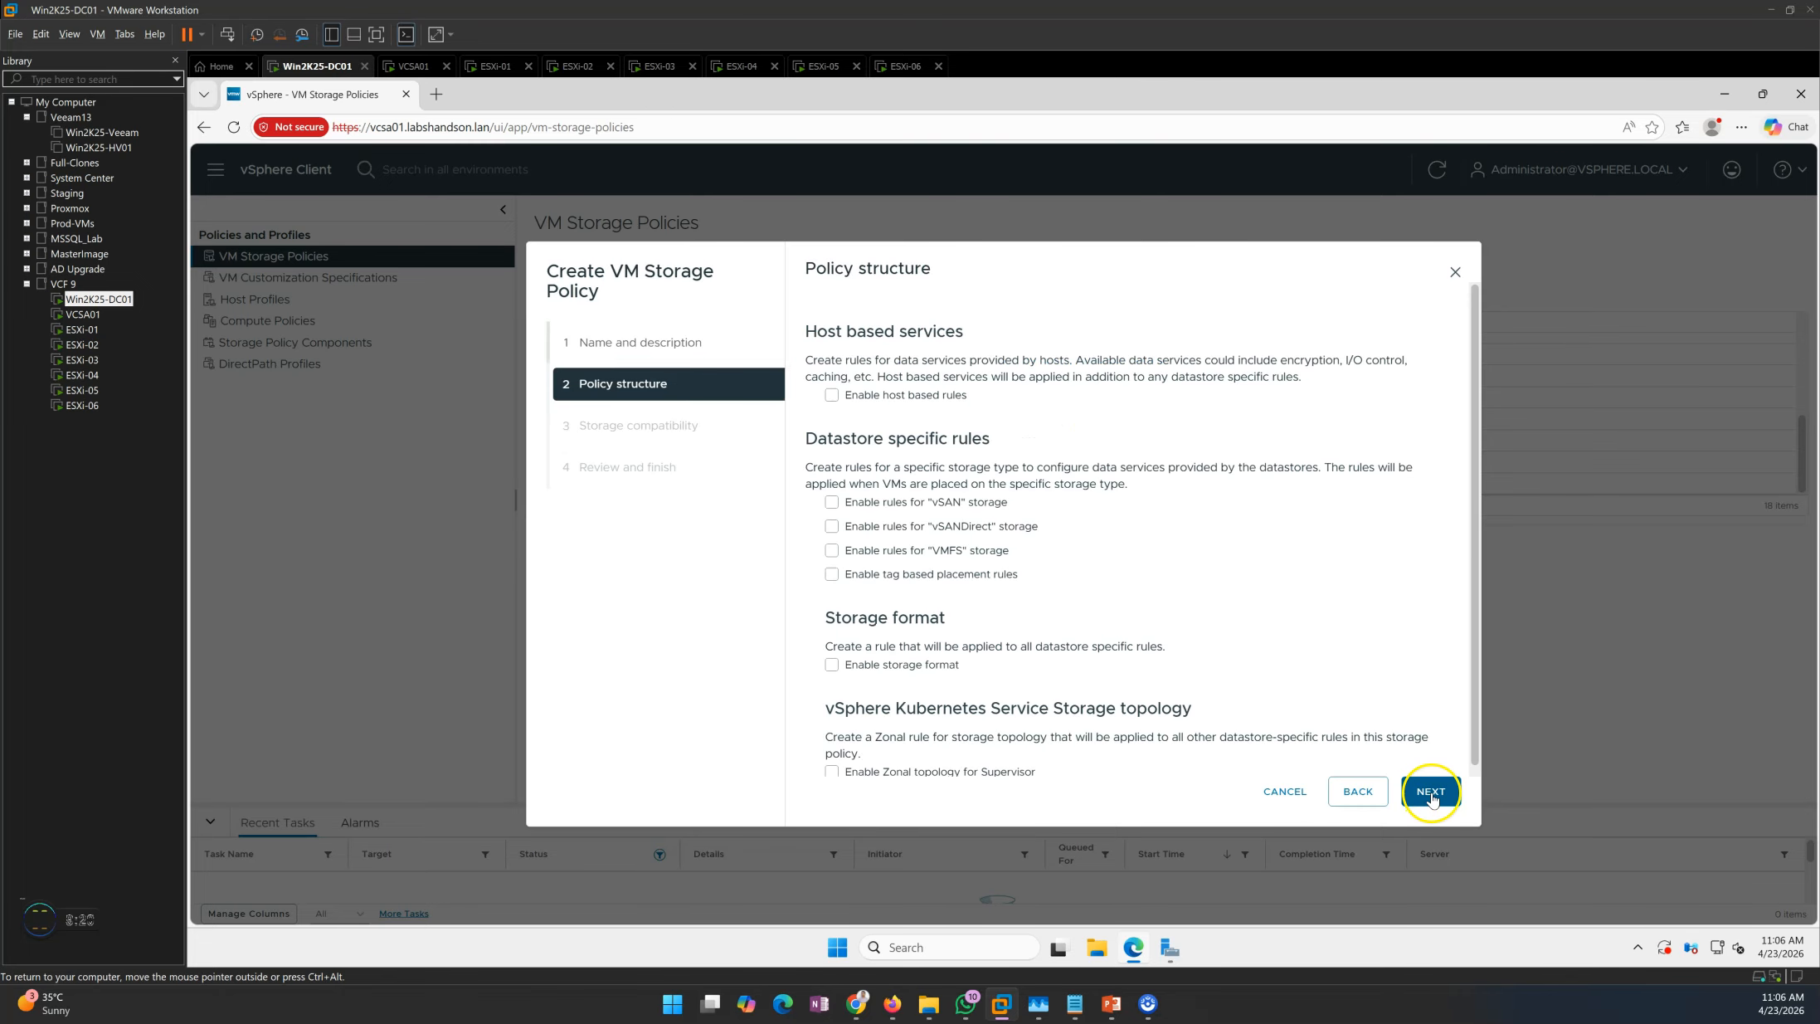
# Step: Enable rules for vSAN storage and set failures to tolerate to 2 failures - RAID-6 (Erasure Coding)
pyautogui.click(853, 510)
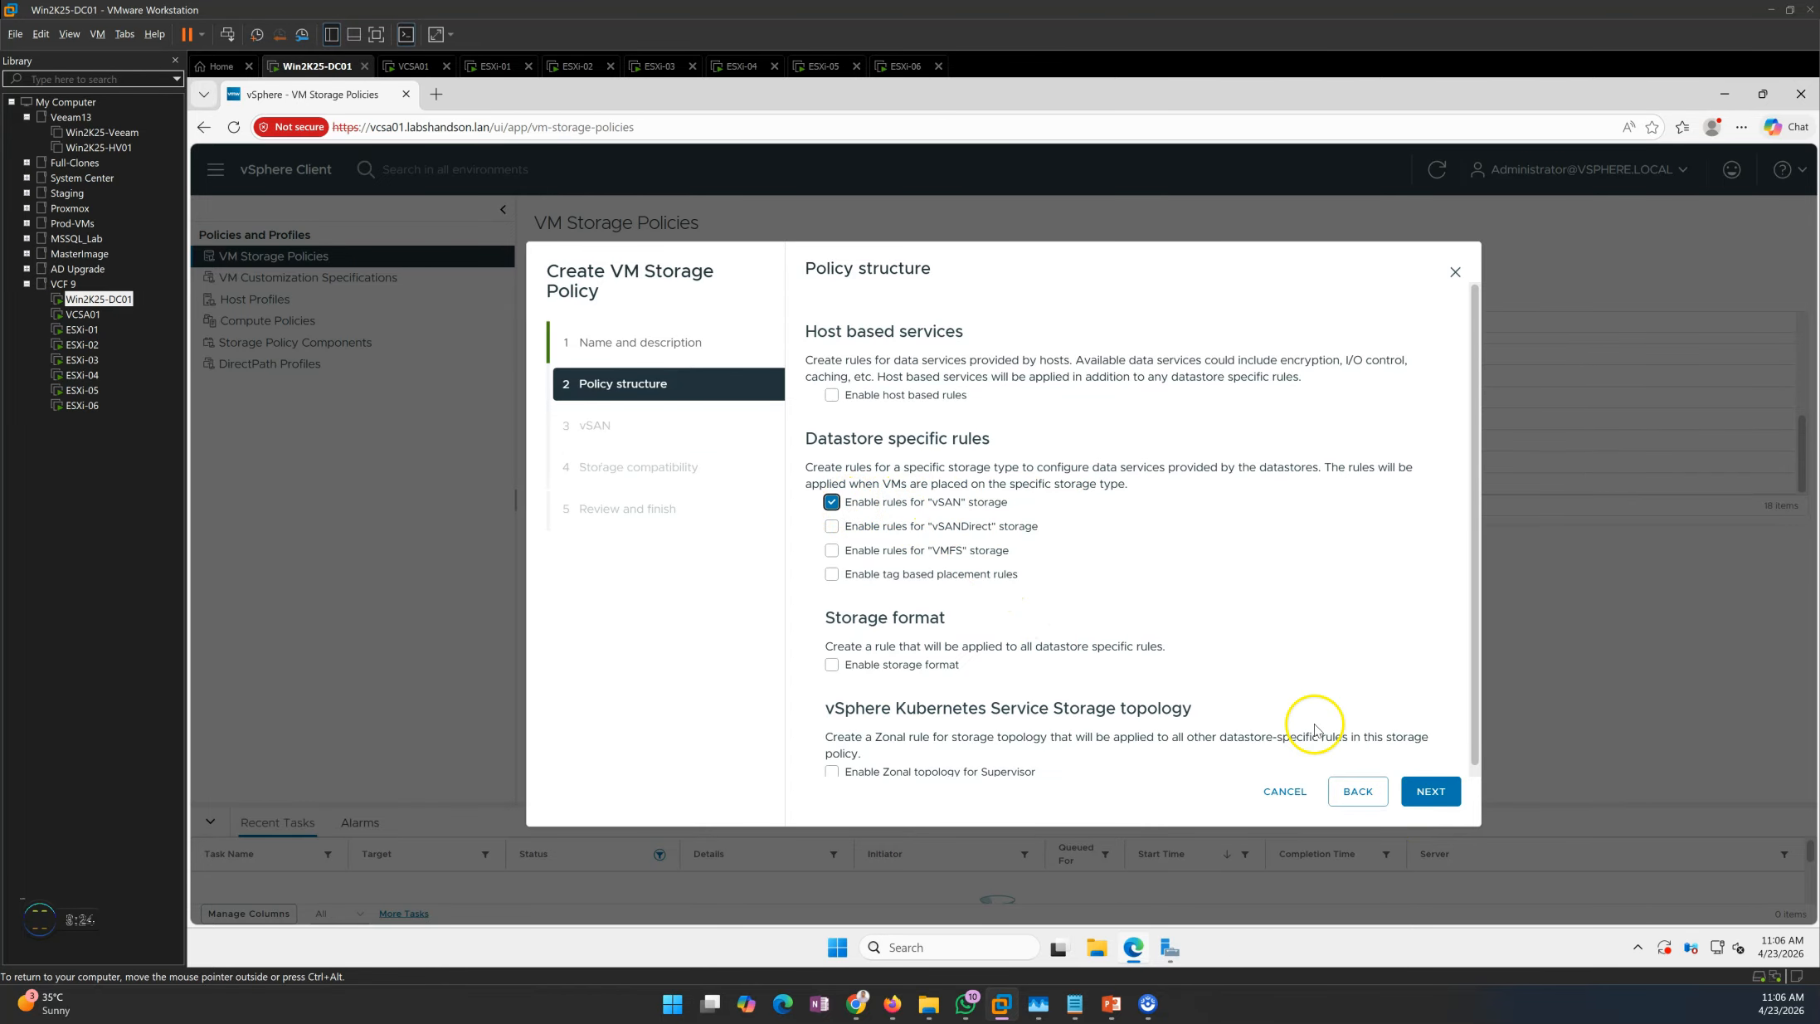
pyautogui.click(1431, 792)
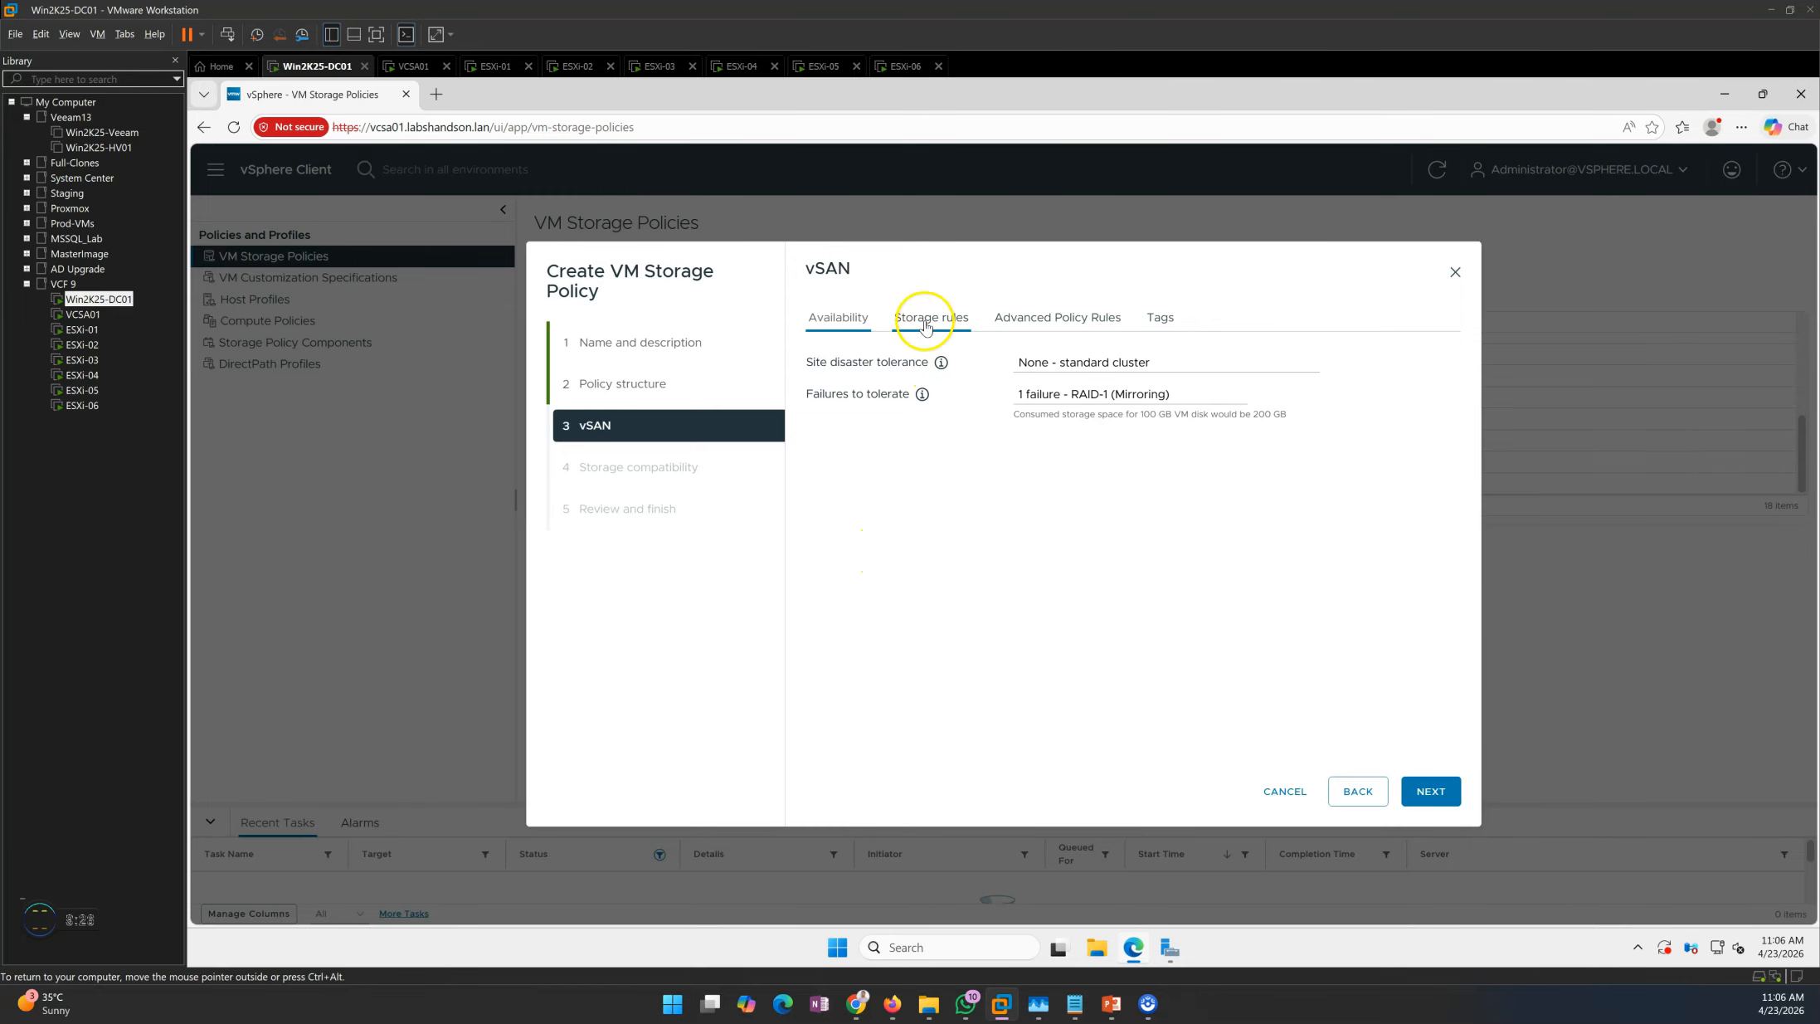
pyautogui.click(1082, 402)
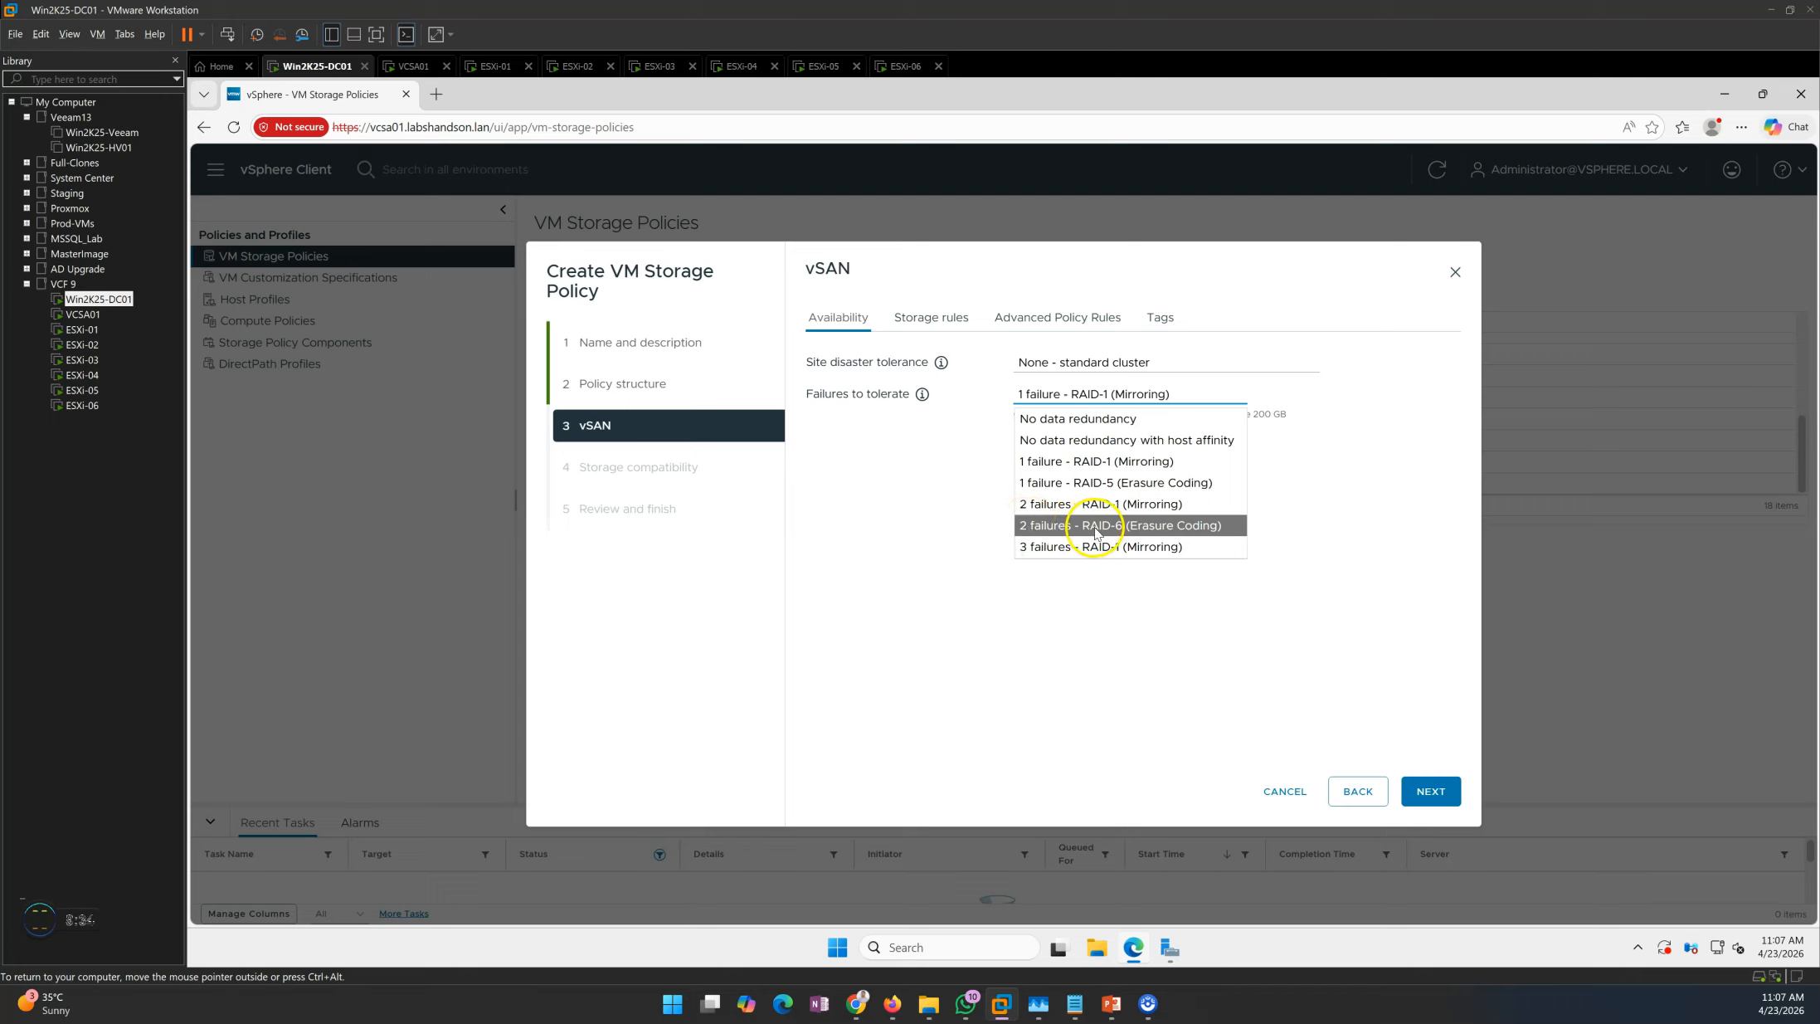
pyautogui.click(1166, 535)
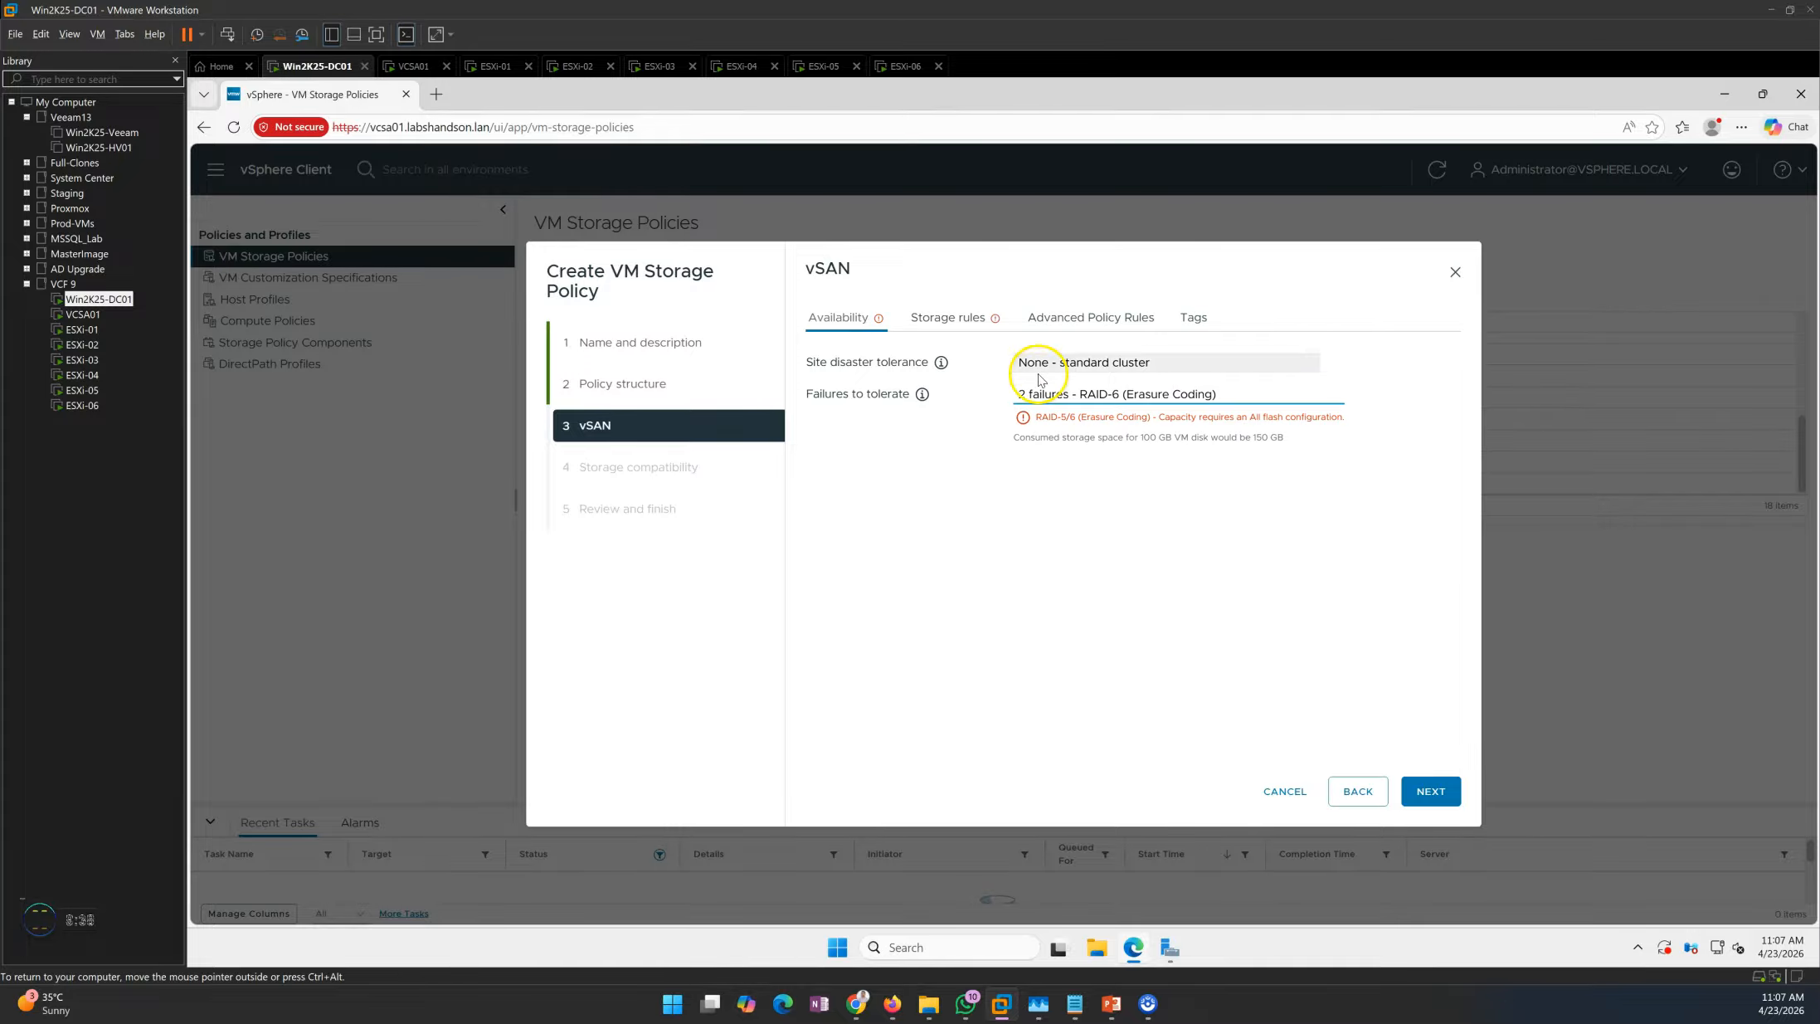
# Step: Set the policy's storage tier to All flash, recheck the availability settings and proceed to storage compatibility
pyautogui.click(948, 317)
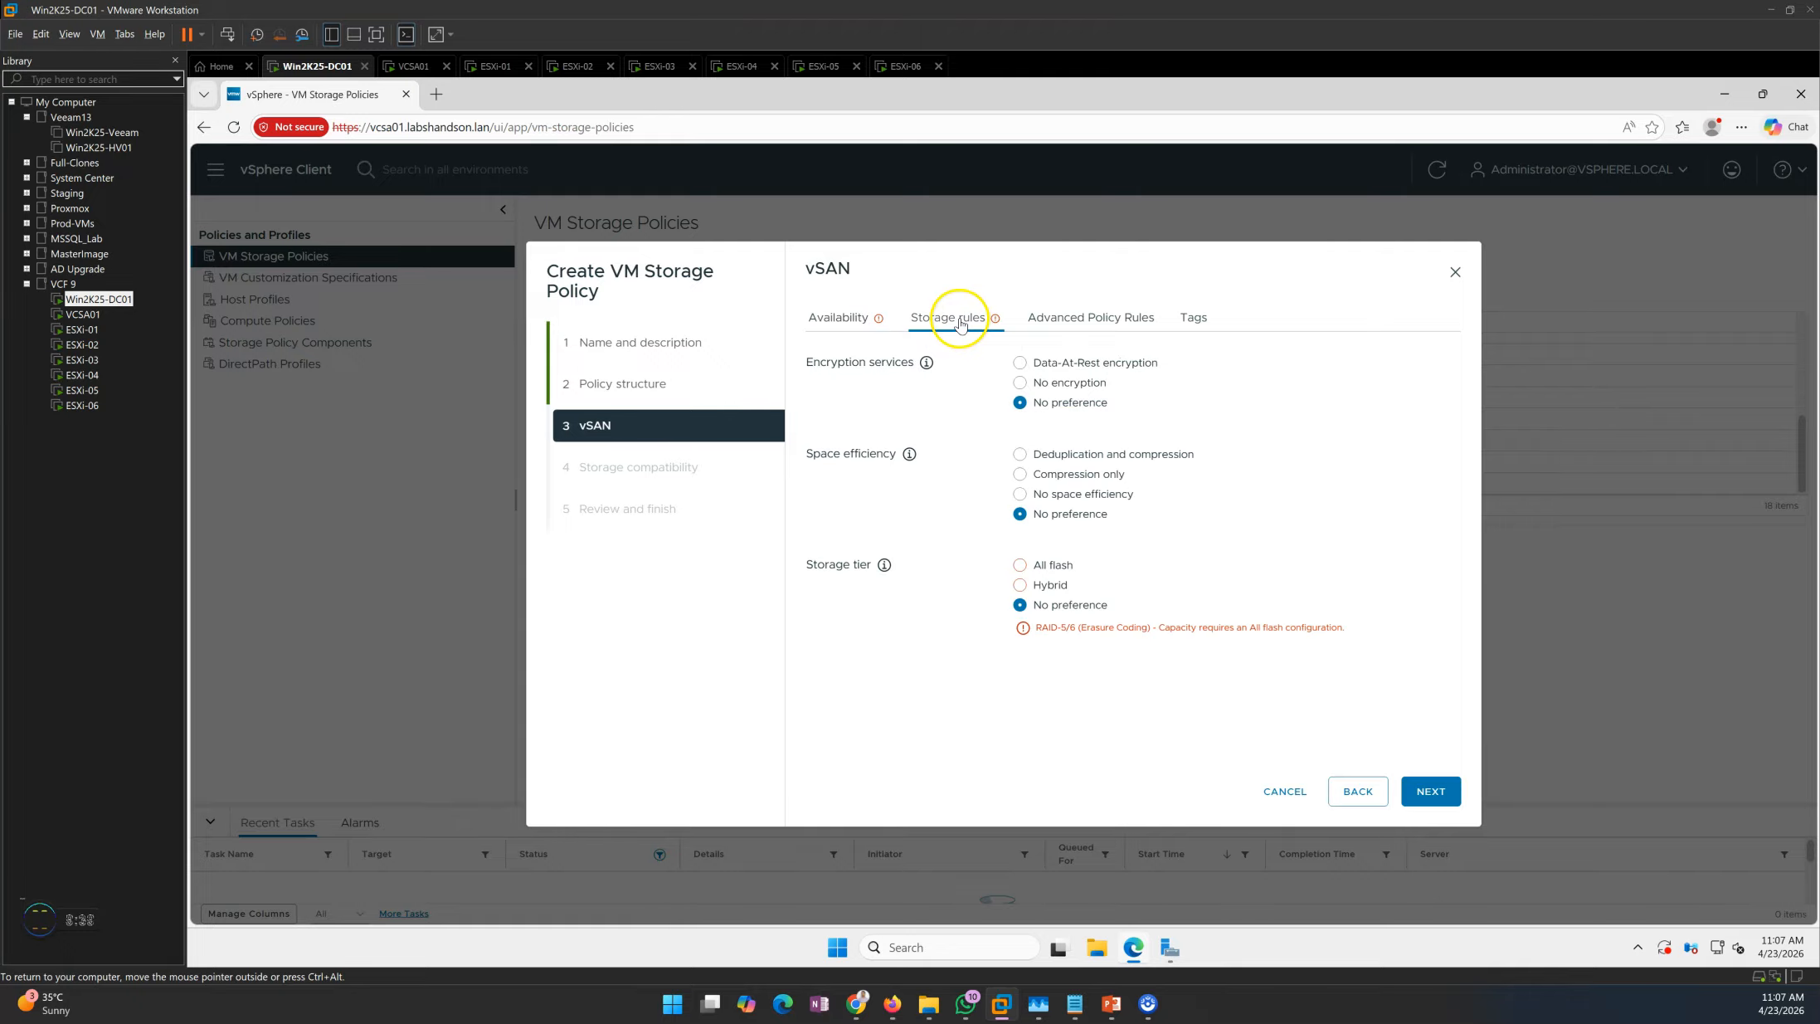
pyautogui.click(1020, 566)
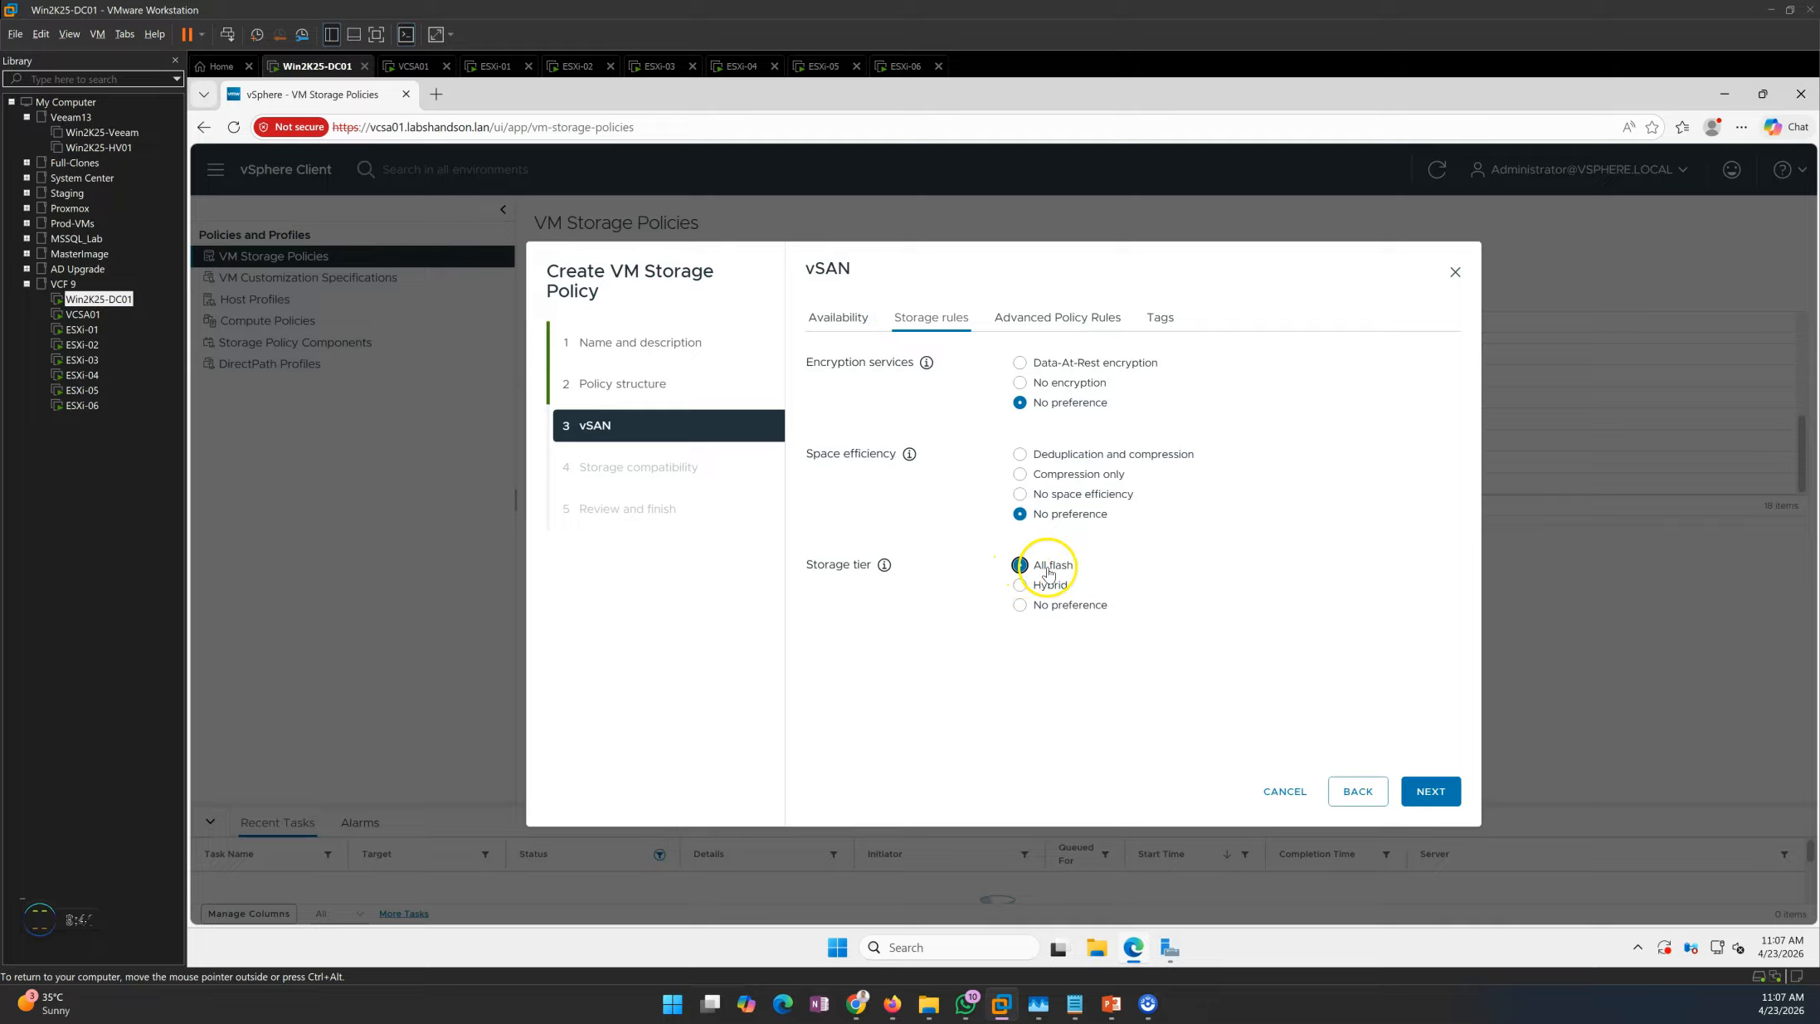
pyautogui.click(844, 316)
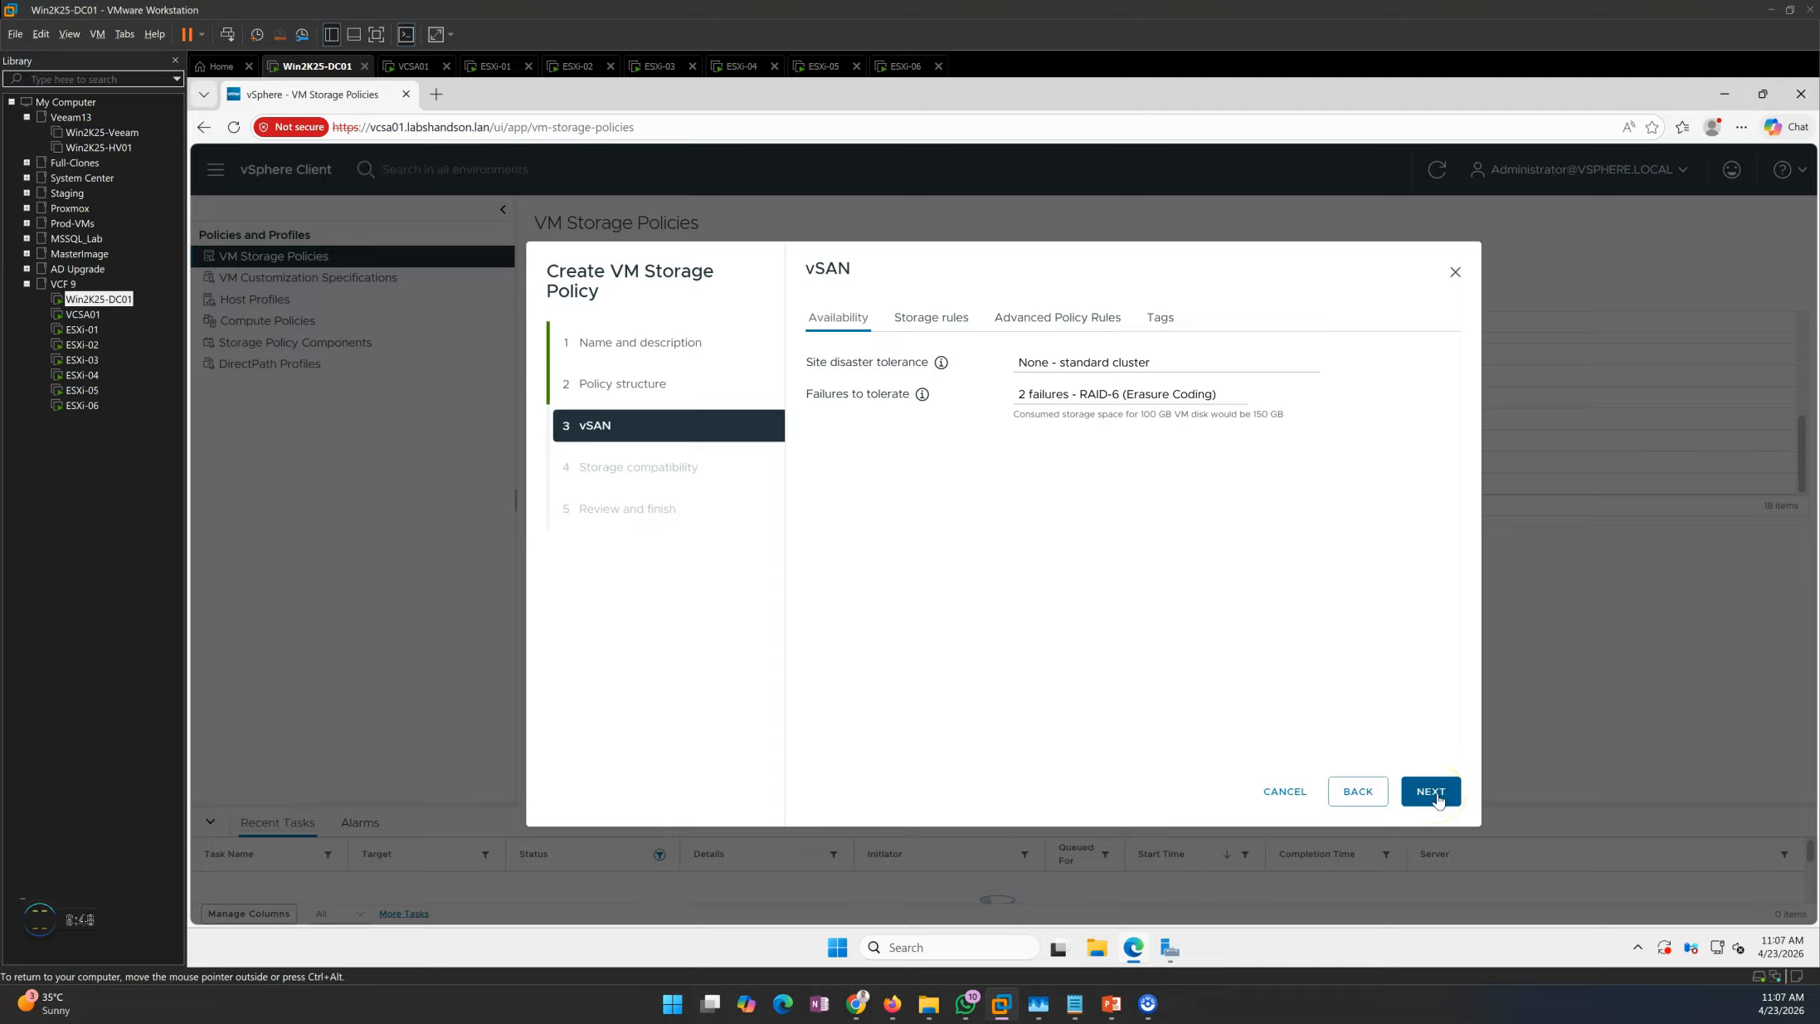
pyautogui.click(1431, 793)
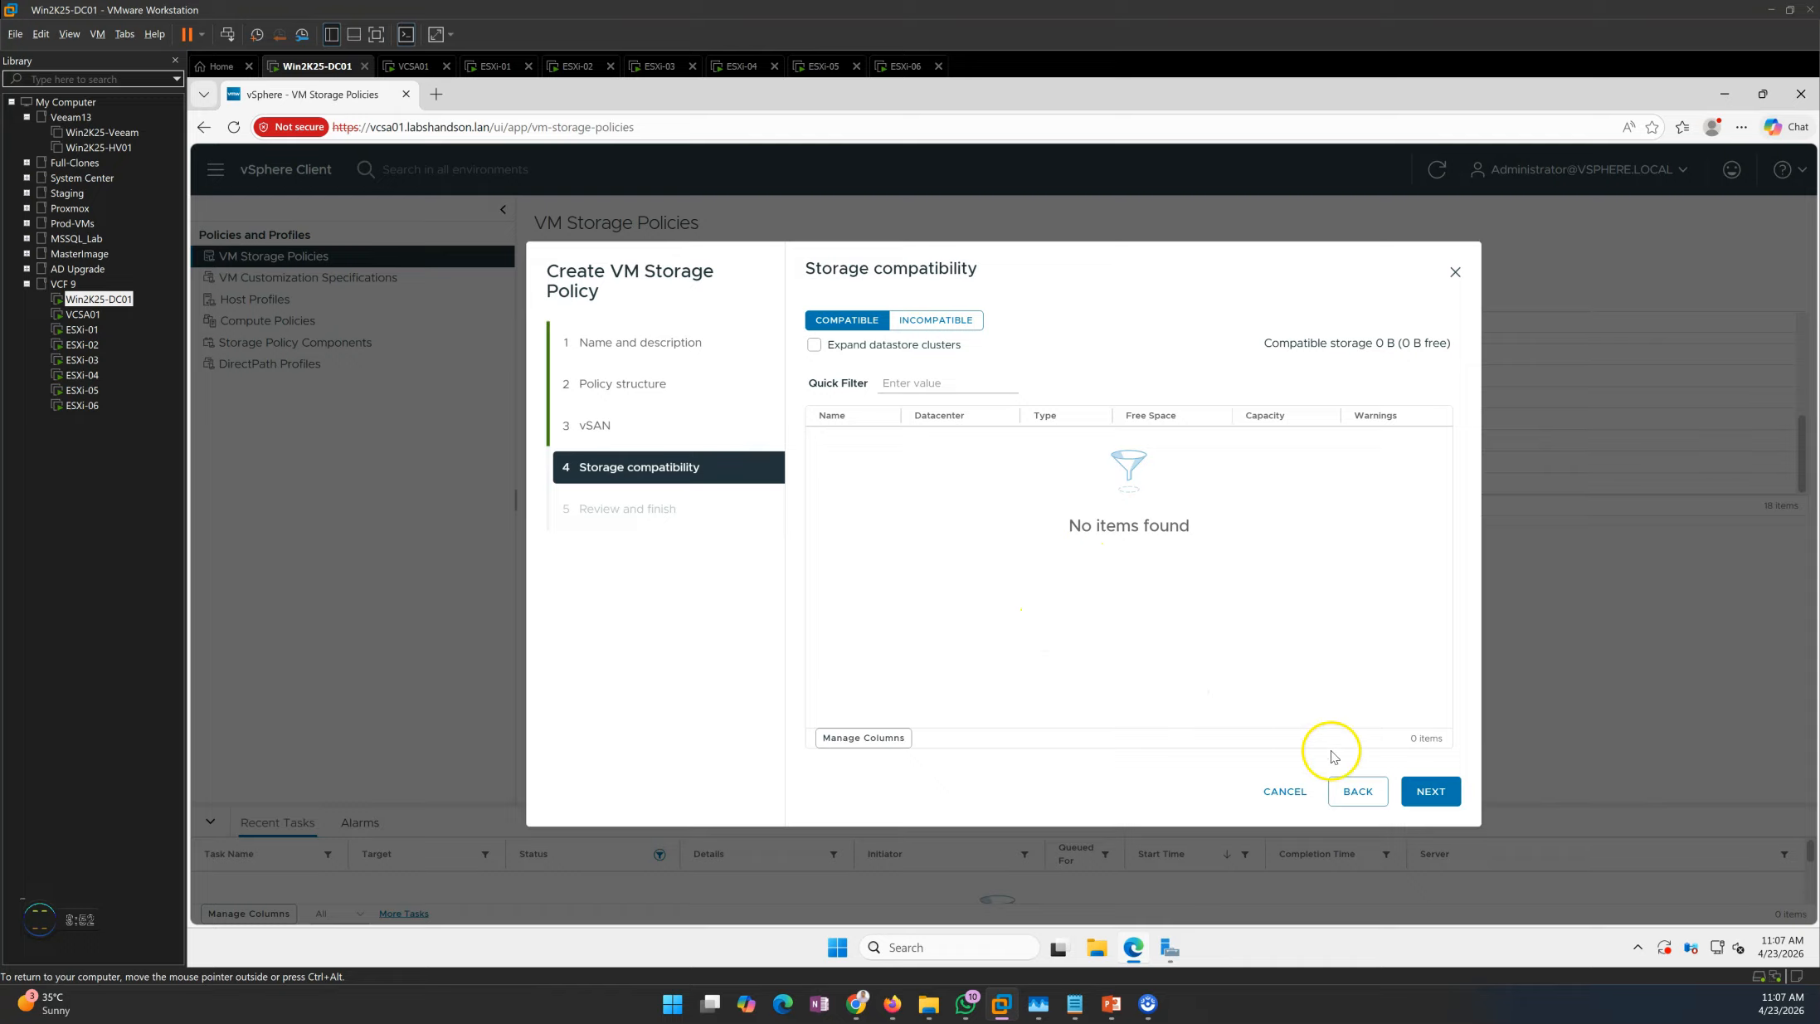
# Step: Review the policy's failures to tolerate, storage rules and advanced rules, and finish creating RAID6-Policy
pyautogui.click(1429, 795)
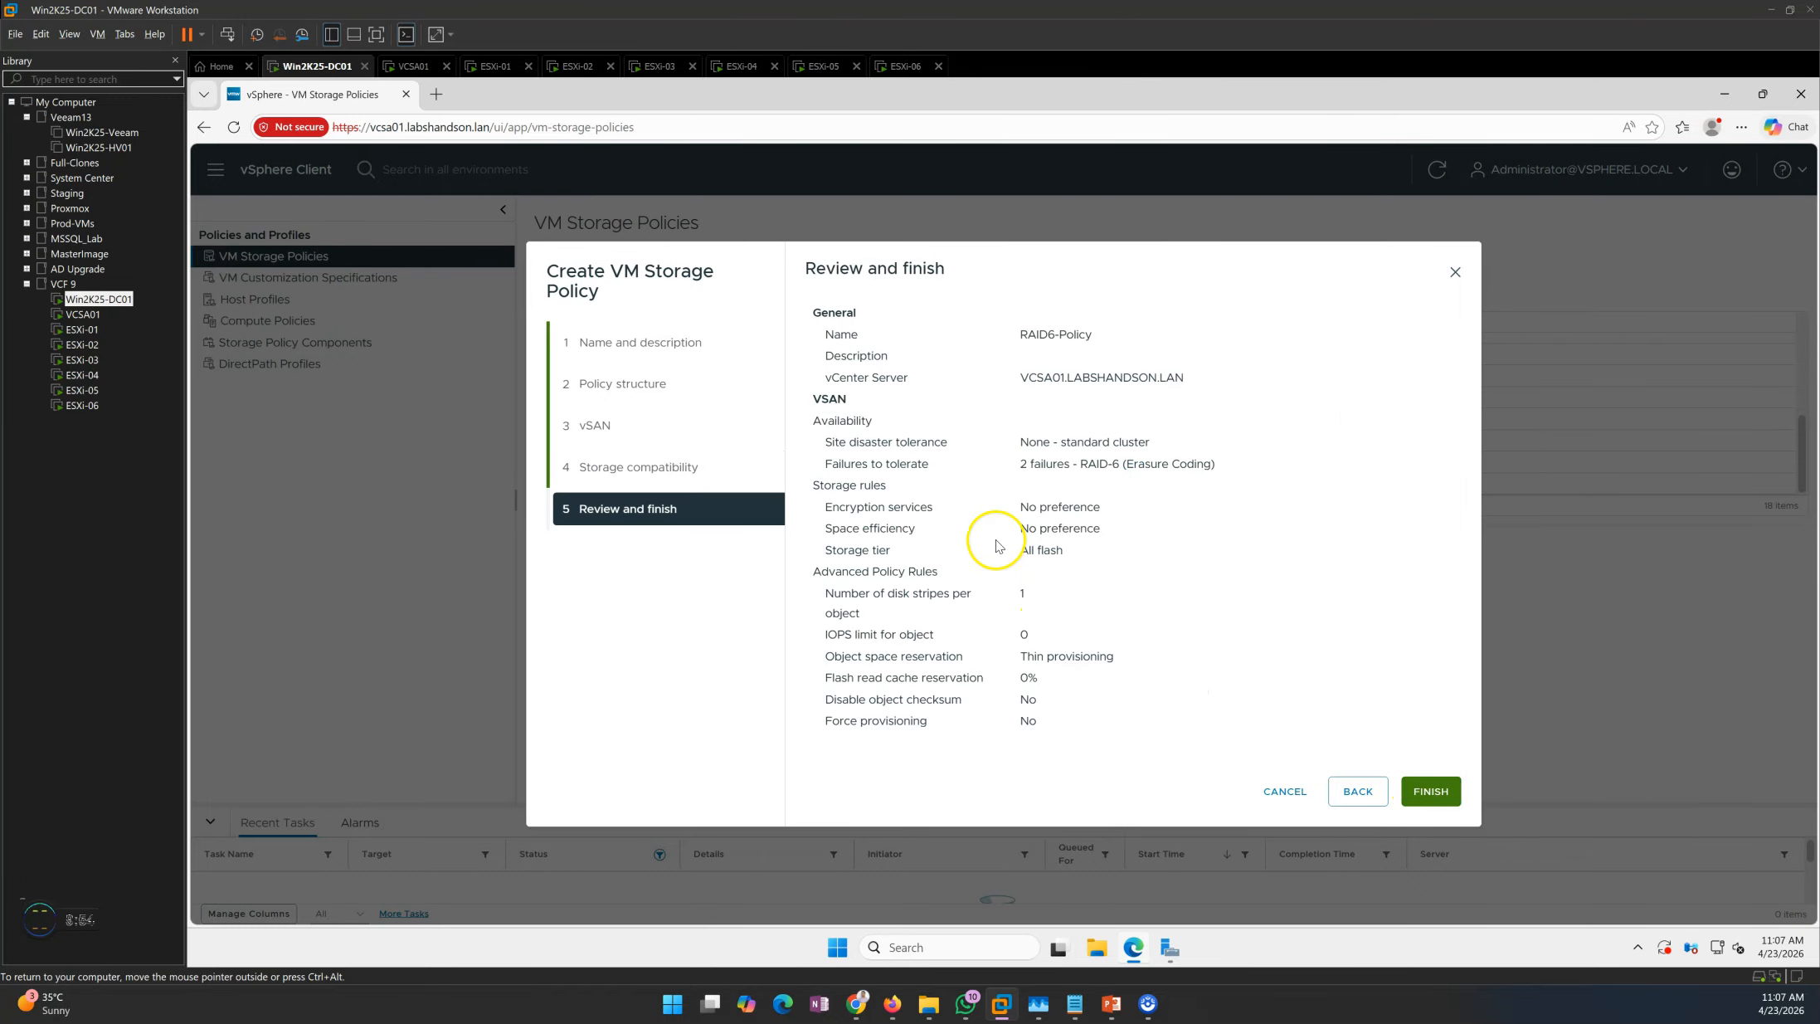
pyautogui.moveTo(861, 463); pyautogui.dragTo(878, 461)
pyautogui.click(1051, 511)
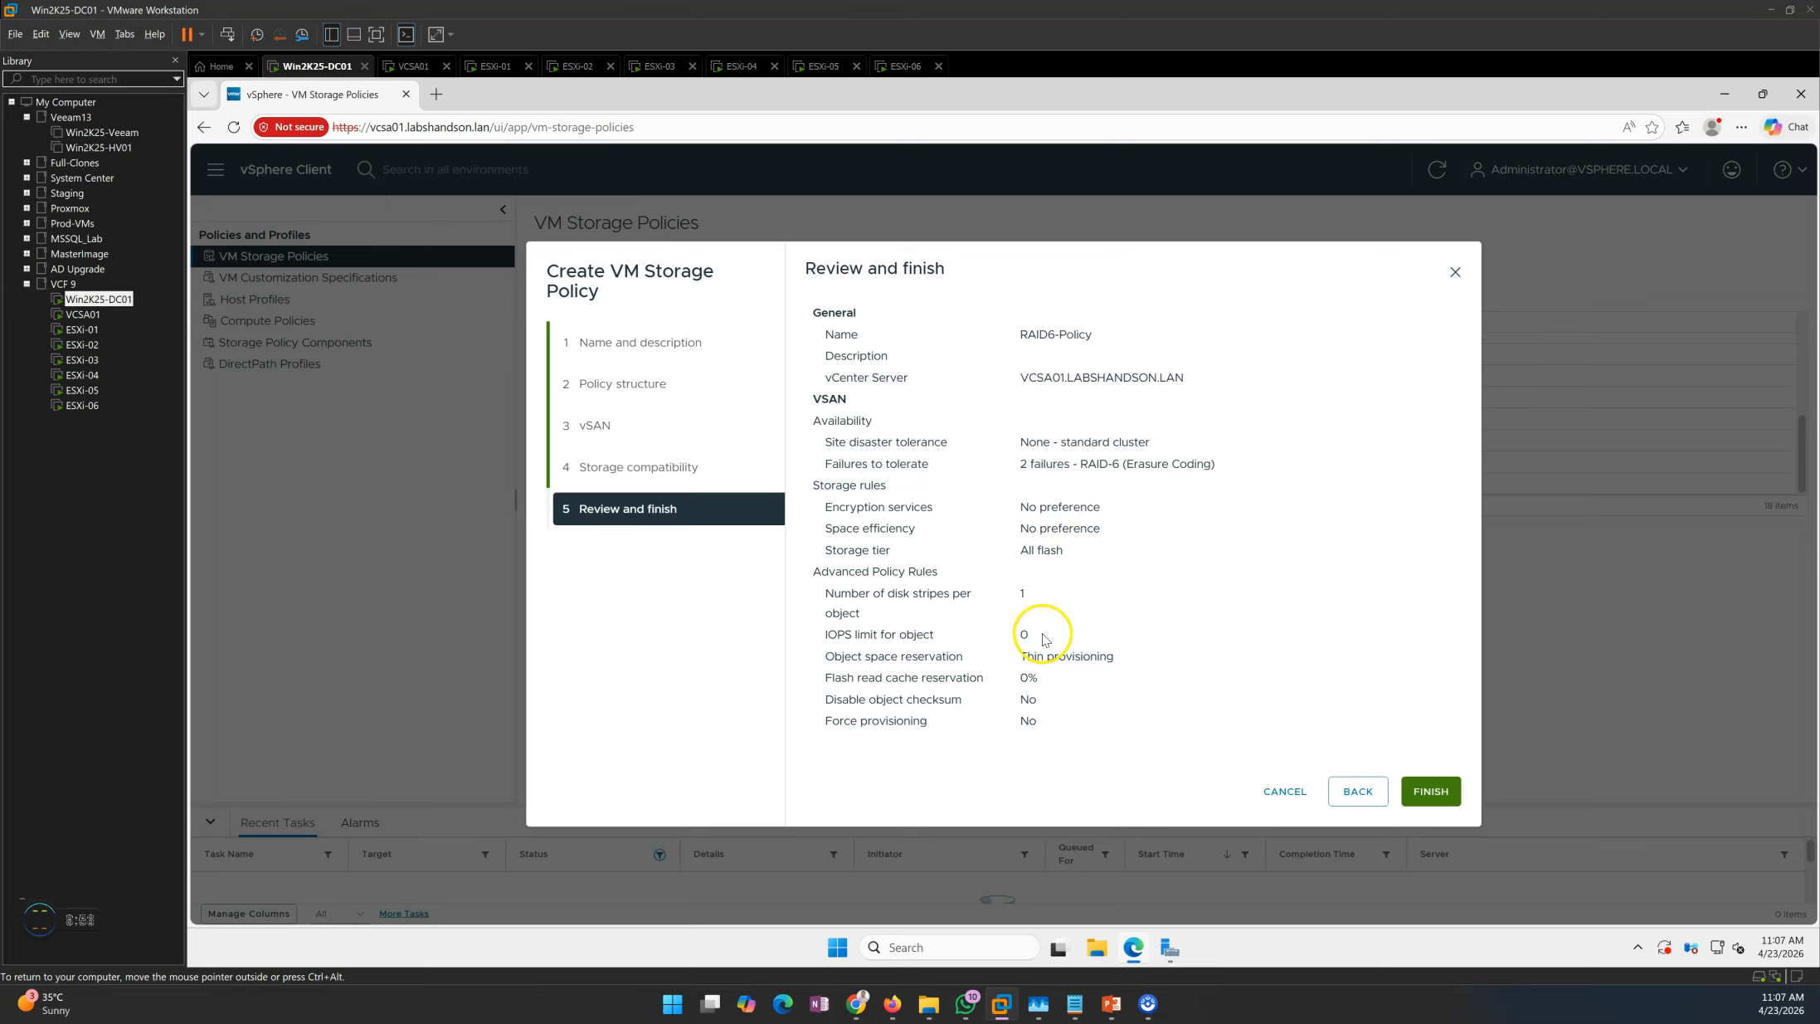
pyautogui.moveTo(1014, 550); pyautogui.dragTo(1077, 553)
pyautogui.click(1080, 589)
pyautogui.moveTo(1030, 655); pyautogui.dragTo(1113, 657)
pyautogui.click(1027, 465)
pyautogui.moveTo(1013, 461); pyautogui.dragTo(1172, 462)
pyautogui.click(1261, 586)
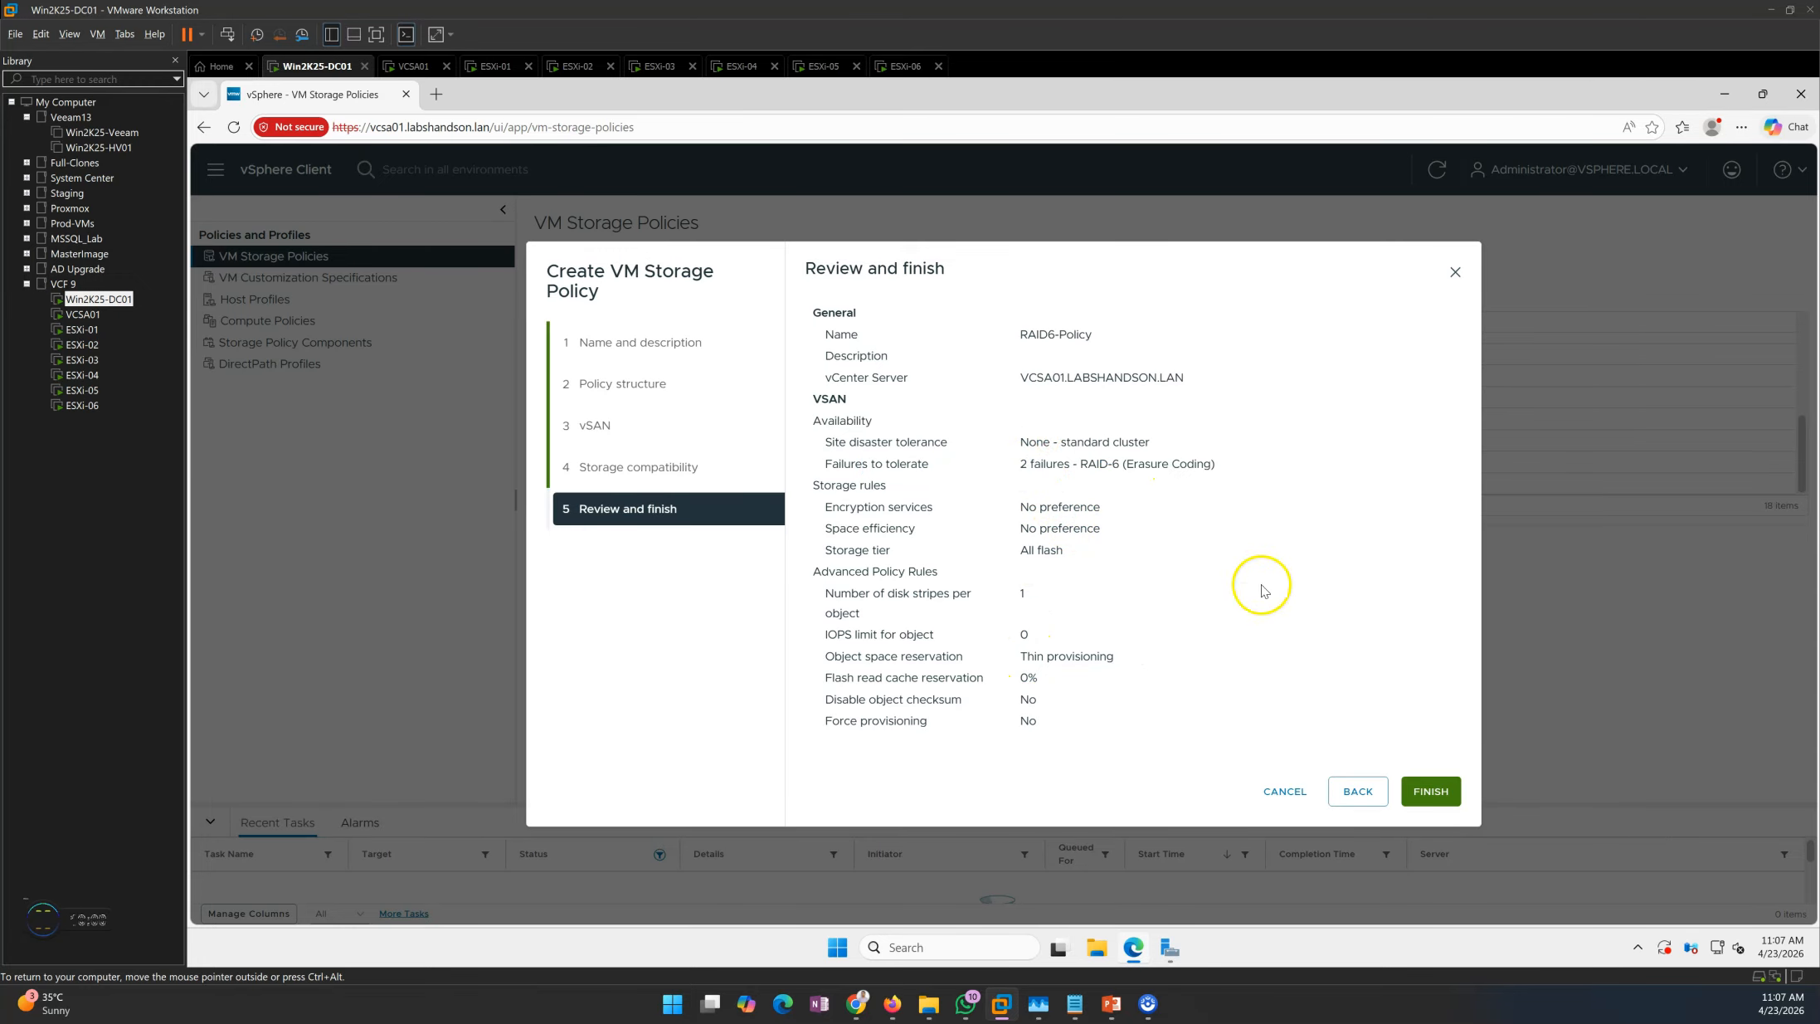
pyautogui.click(1431, 793)
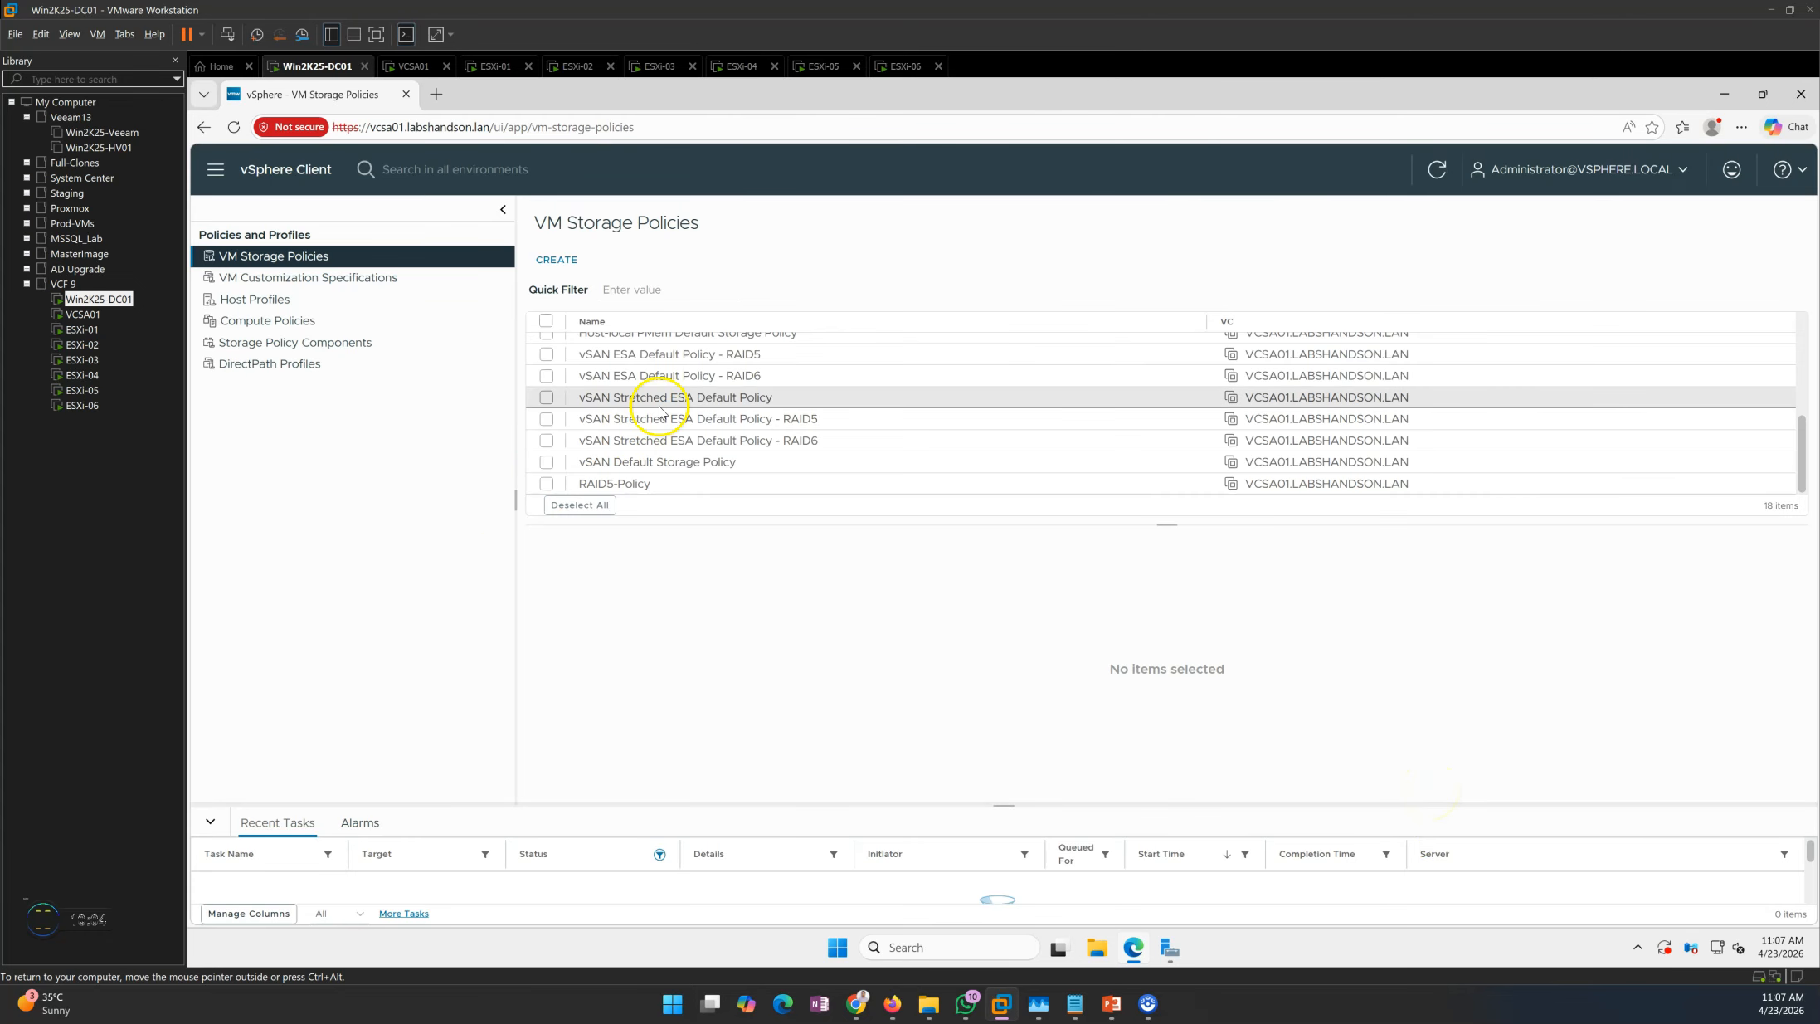
# Step: Select RAID6-Policy in the policy list and examine its rules, VM compliance and VM templates
pyautogui.scroll(-5, 653, 422)
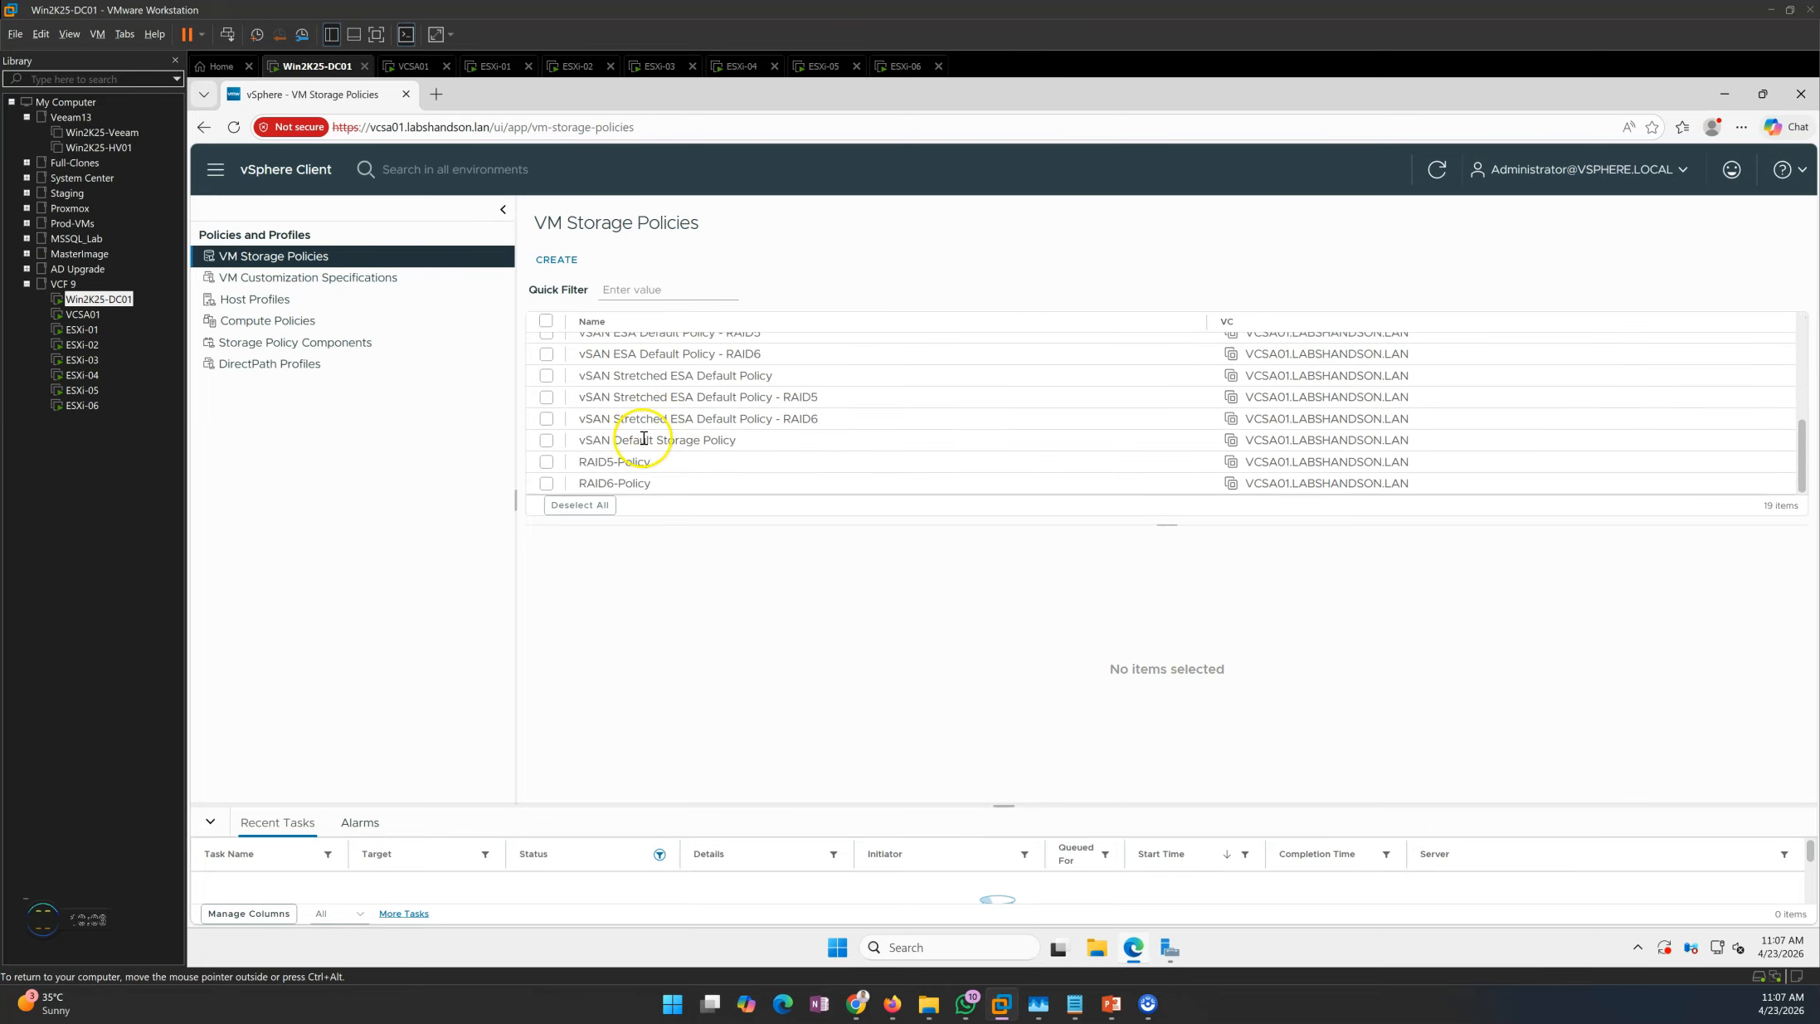
pyautogui.click(591, 483)
pyautogui.click(543, 549)
pyautogui.click(618, 549)
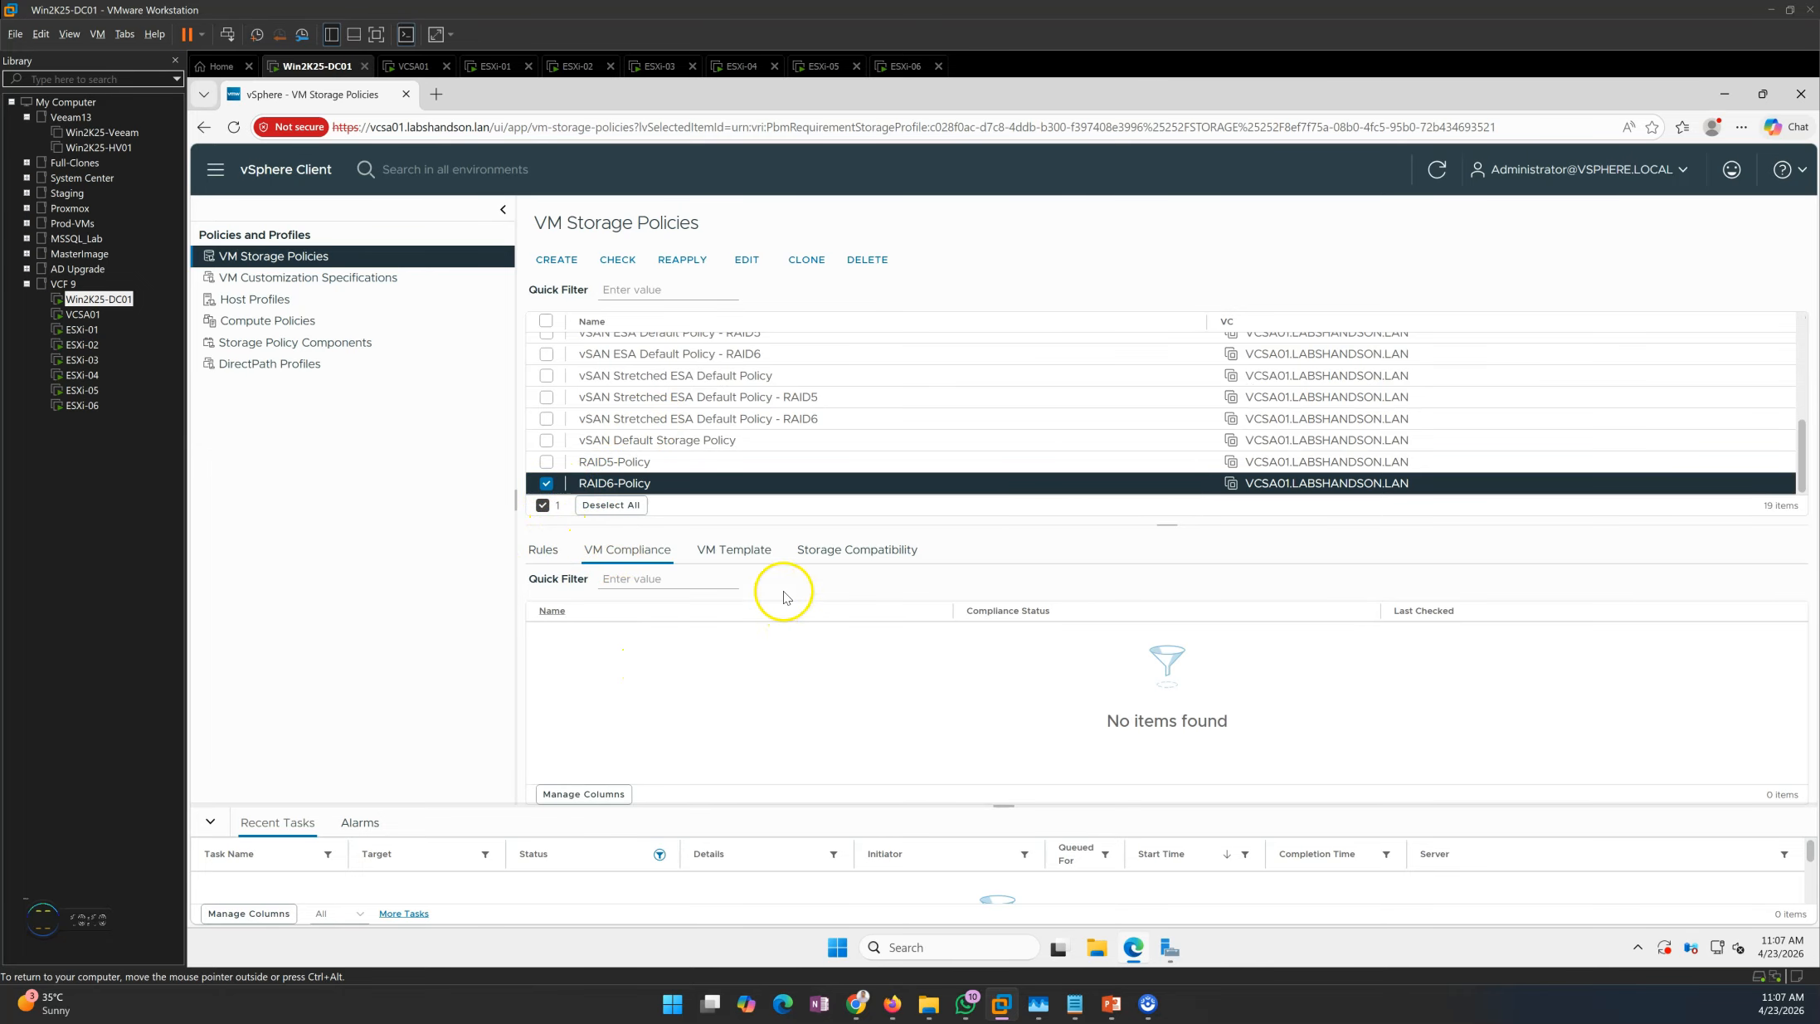
pyautogui.click(719, 551)
pyautogui.click(543, 549)
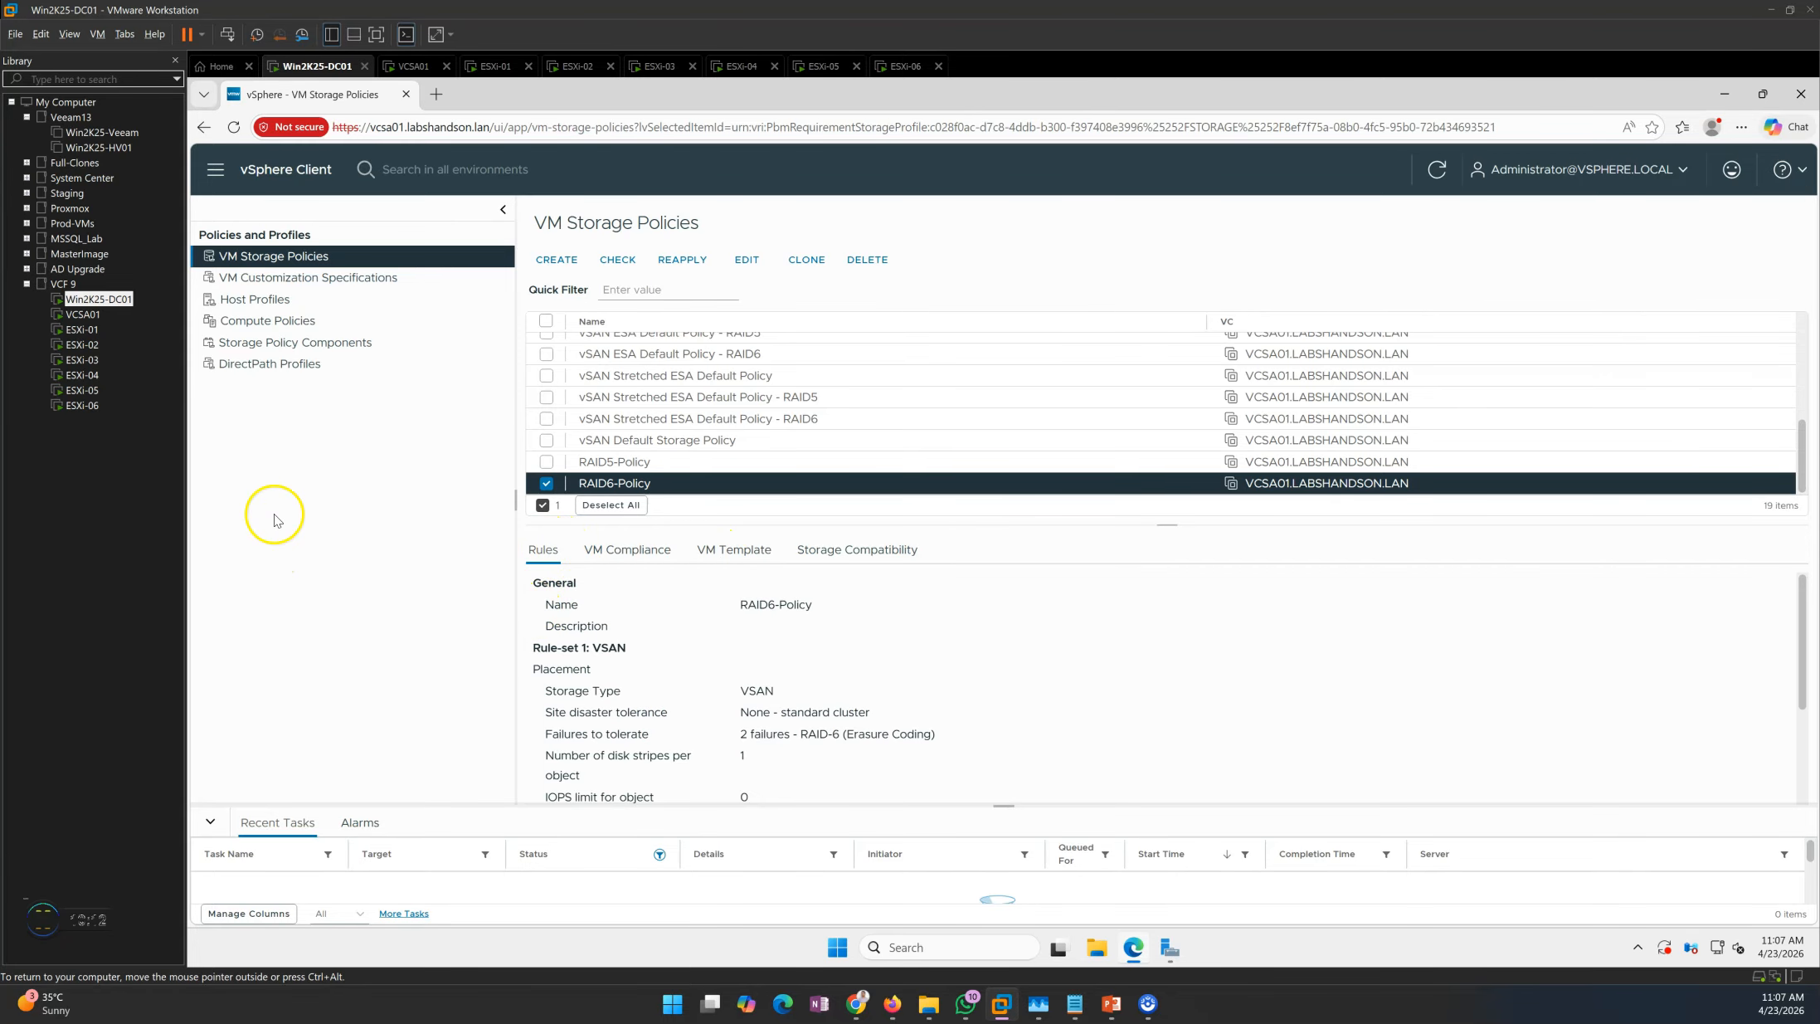
# Step: Examine the vSAN physical disk placement of the Win2K25-VM01 virtual machine, including the grouping by host
pyautogui.click(213, 170)
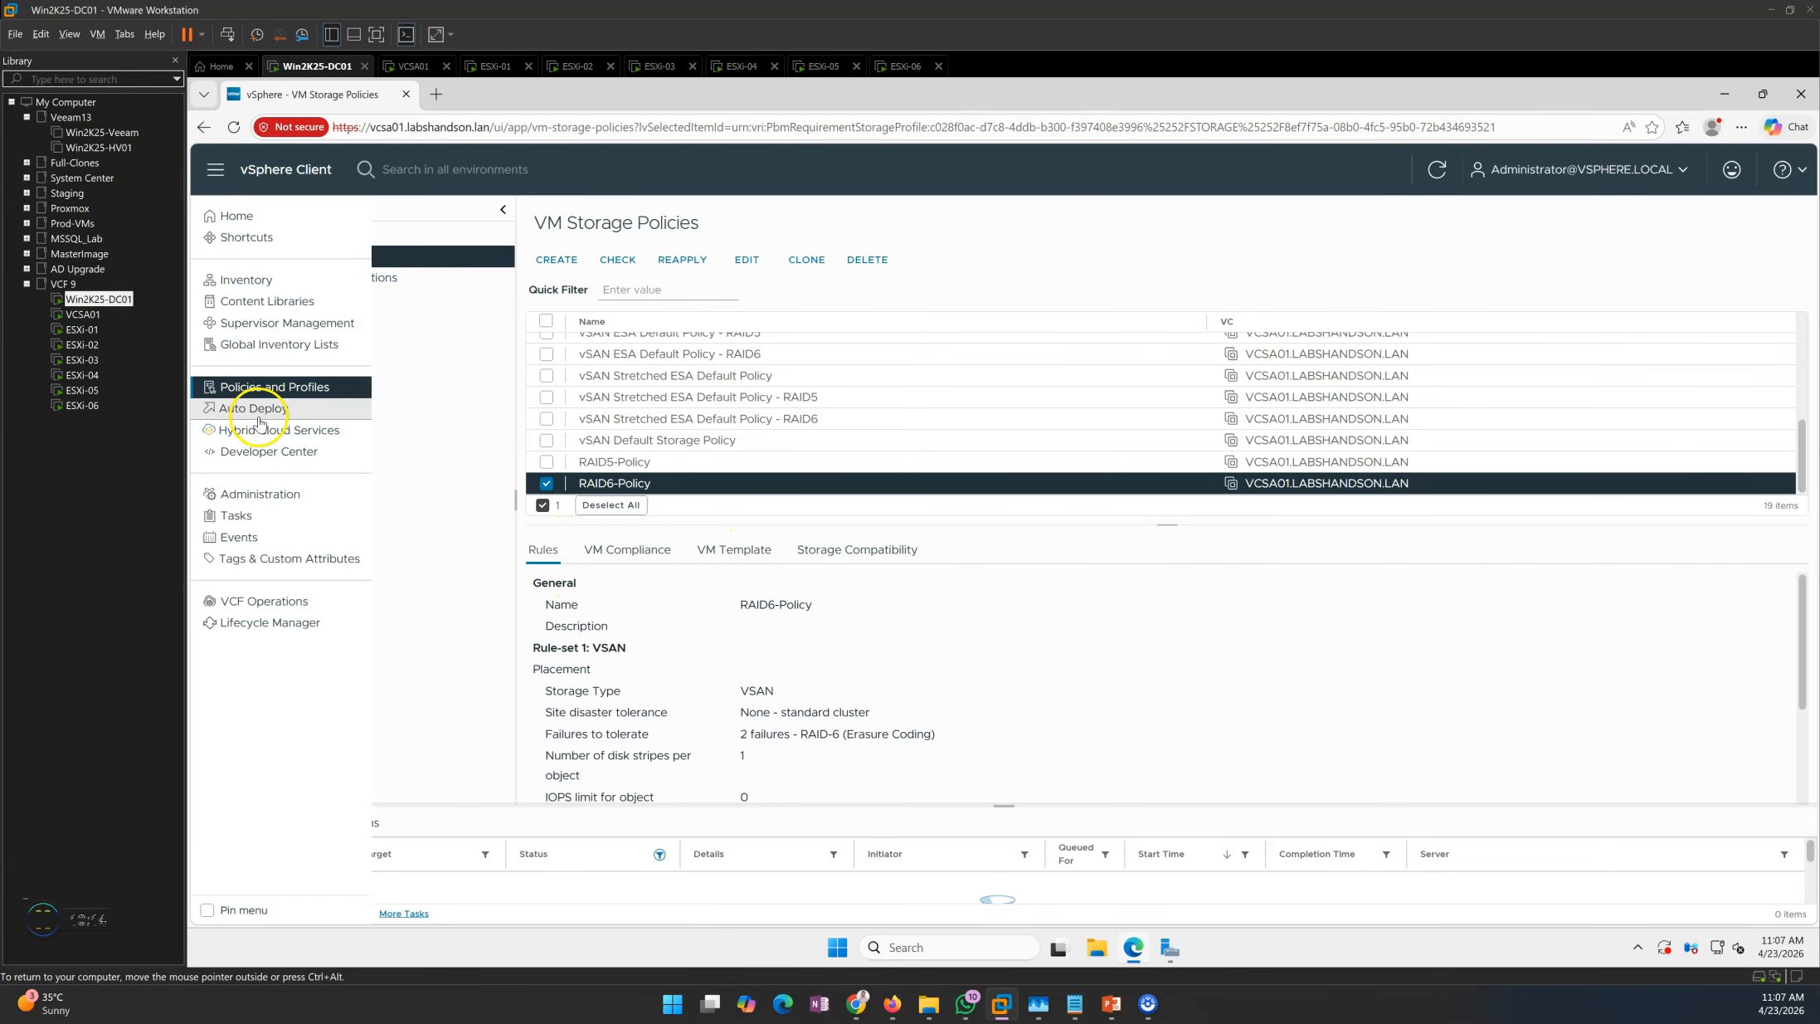
pyautogui.click(246, 280)
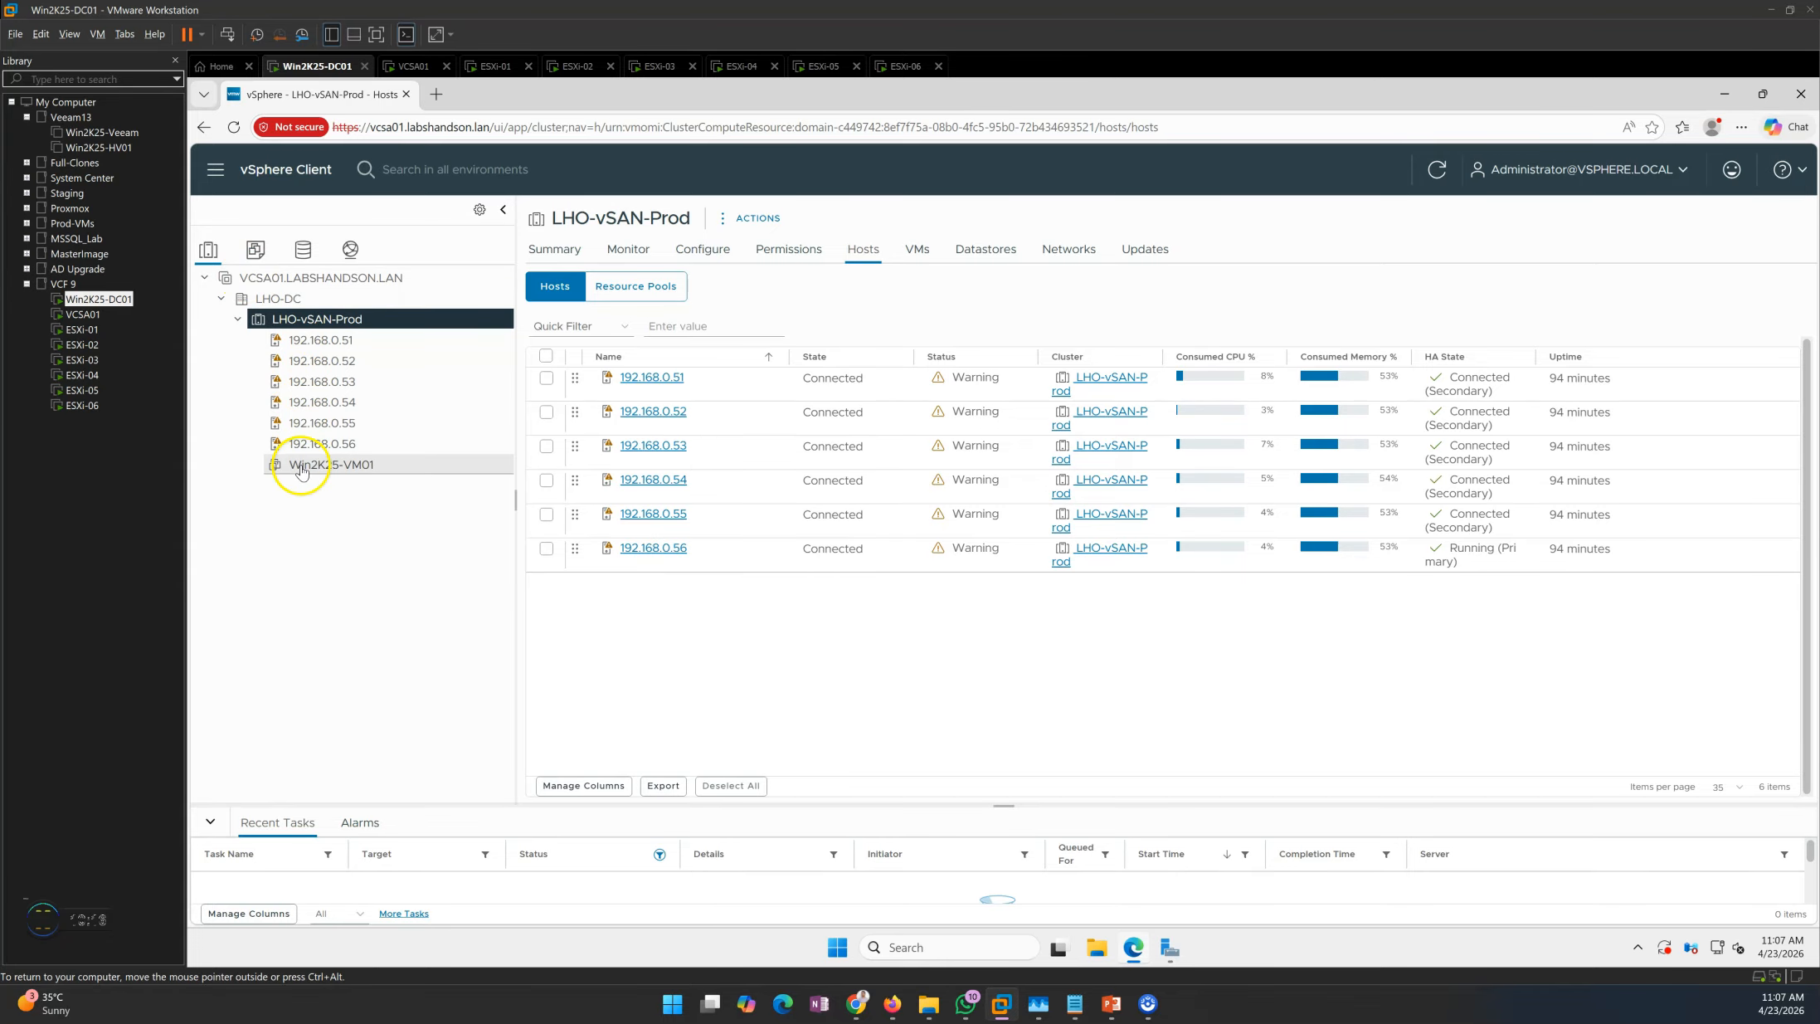
pyautogui.click(319, 464)
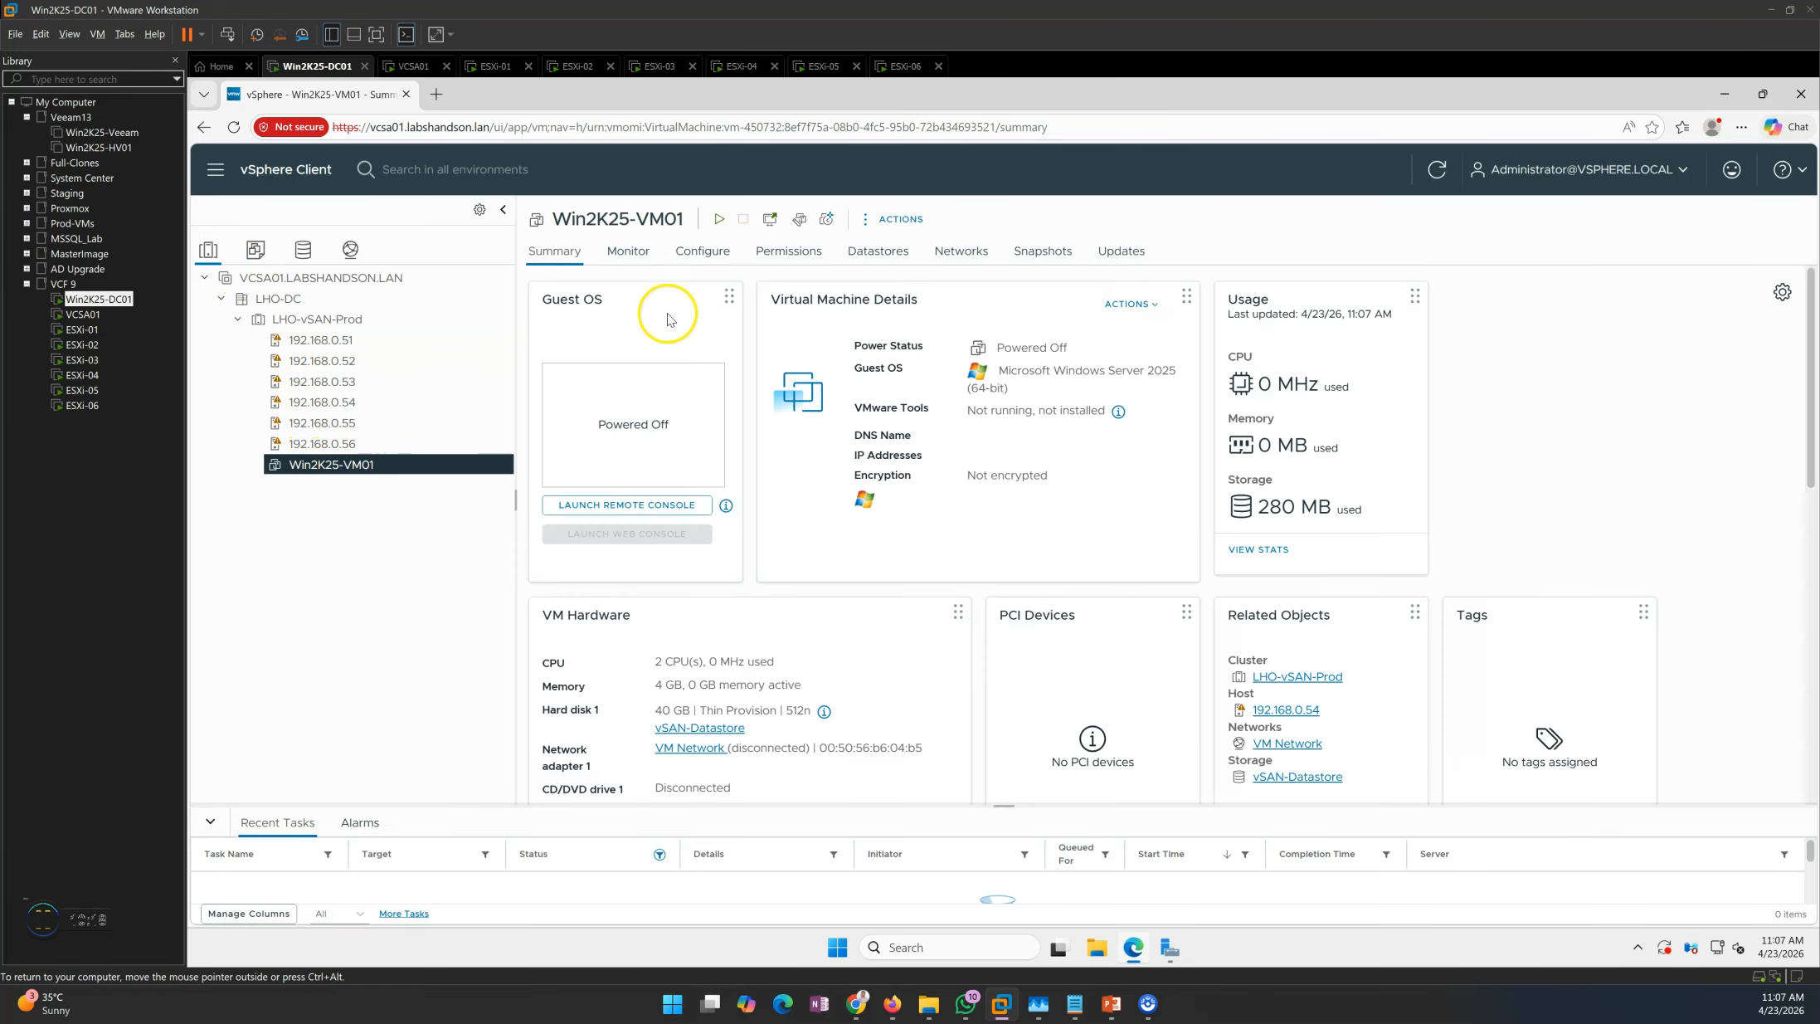
pyautogui.click(628, 251)
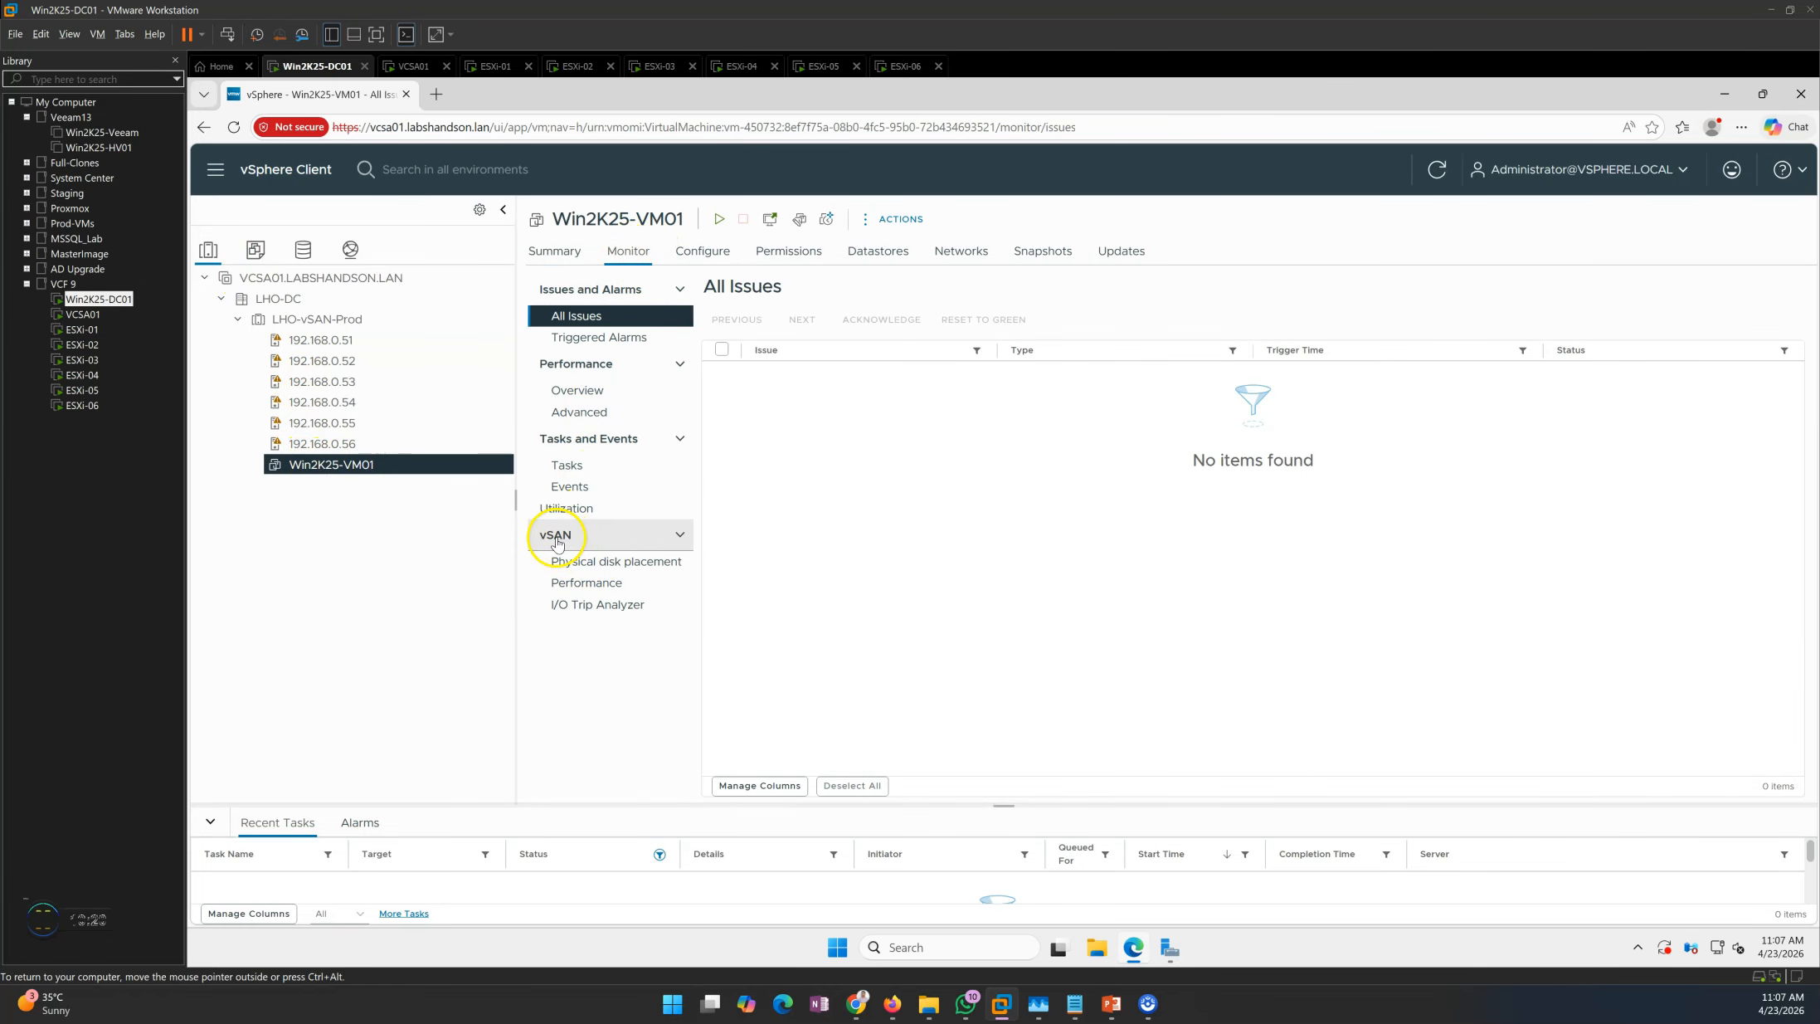
pyautogui.click(601, 564)
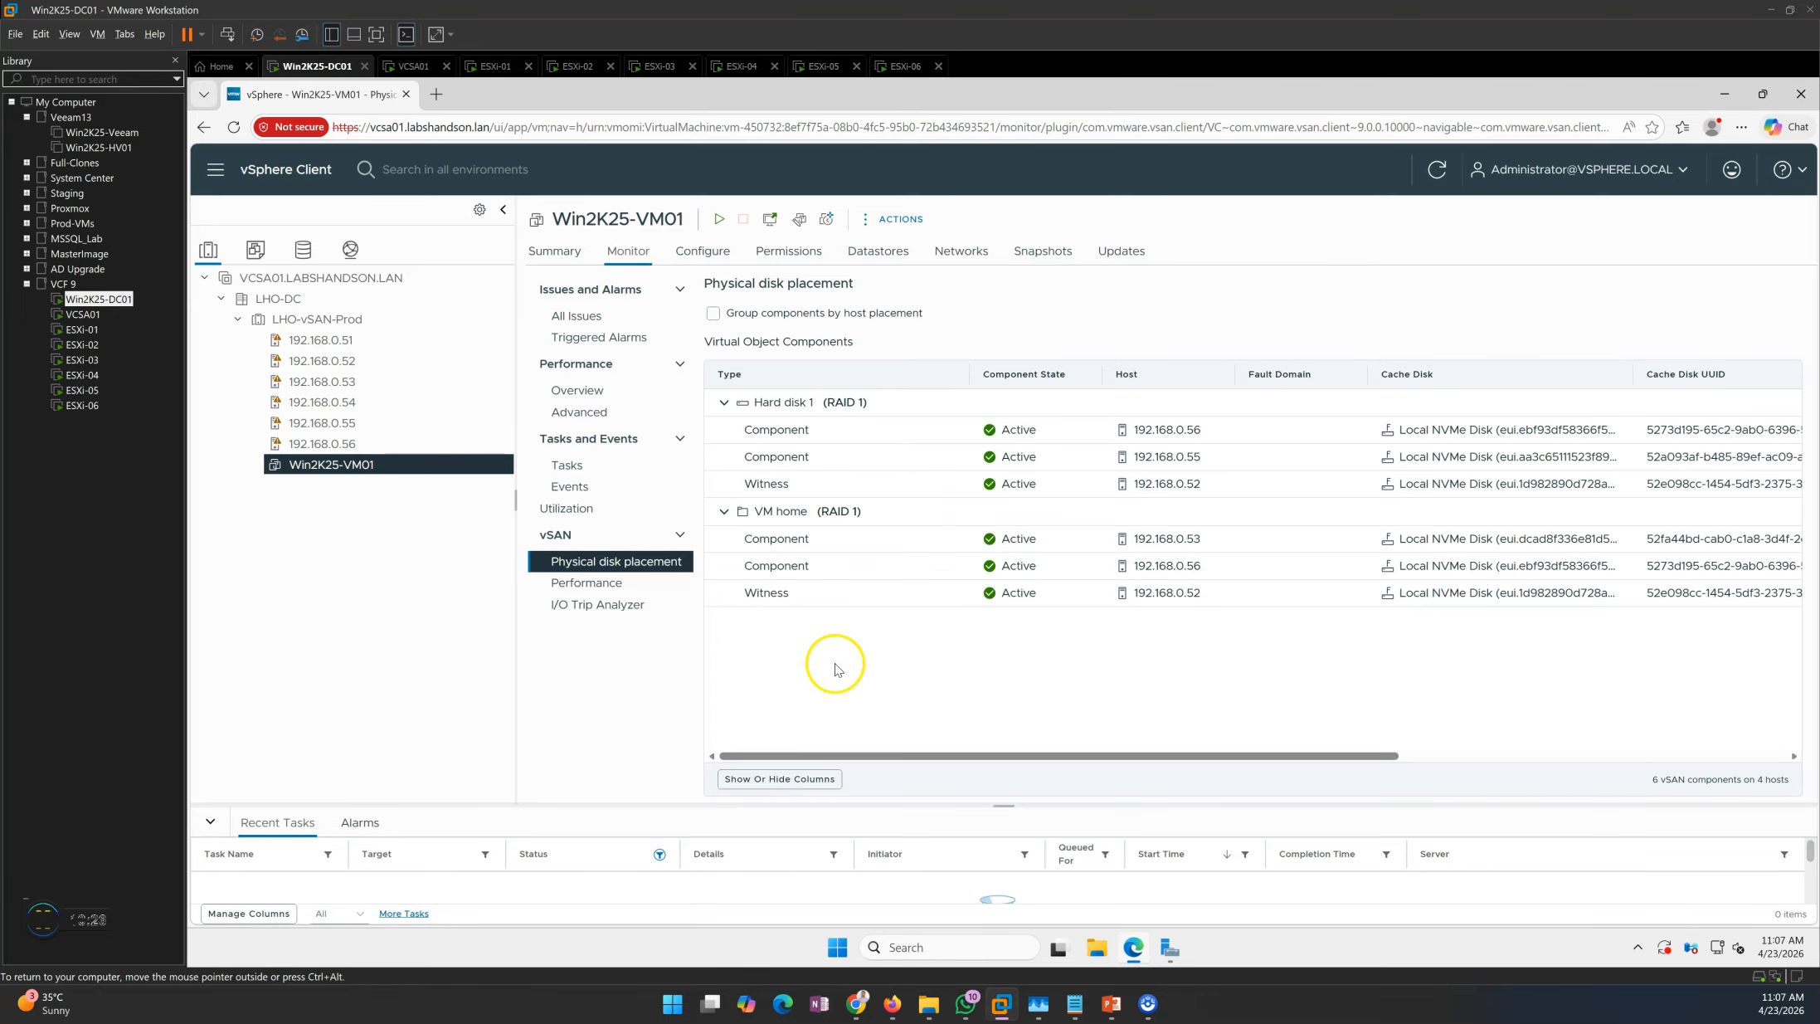
pyautogui.click(713, 315)
pyautogui.click(713, 315)
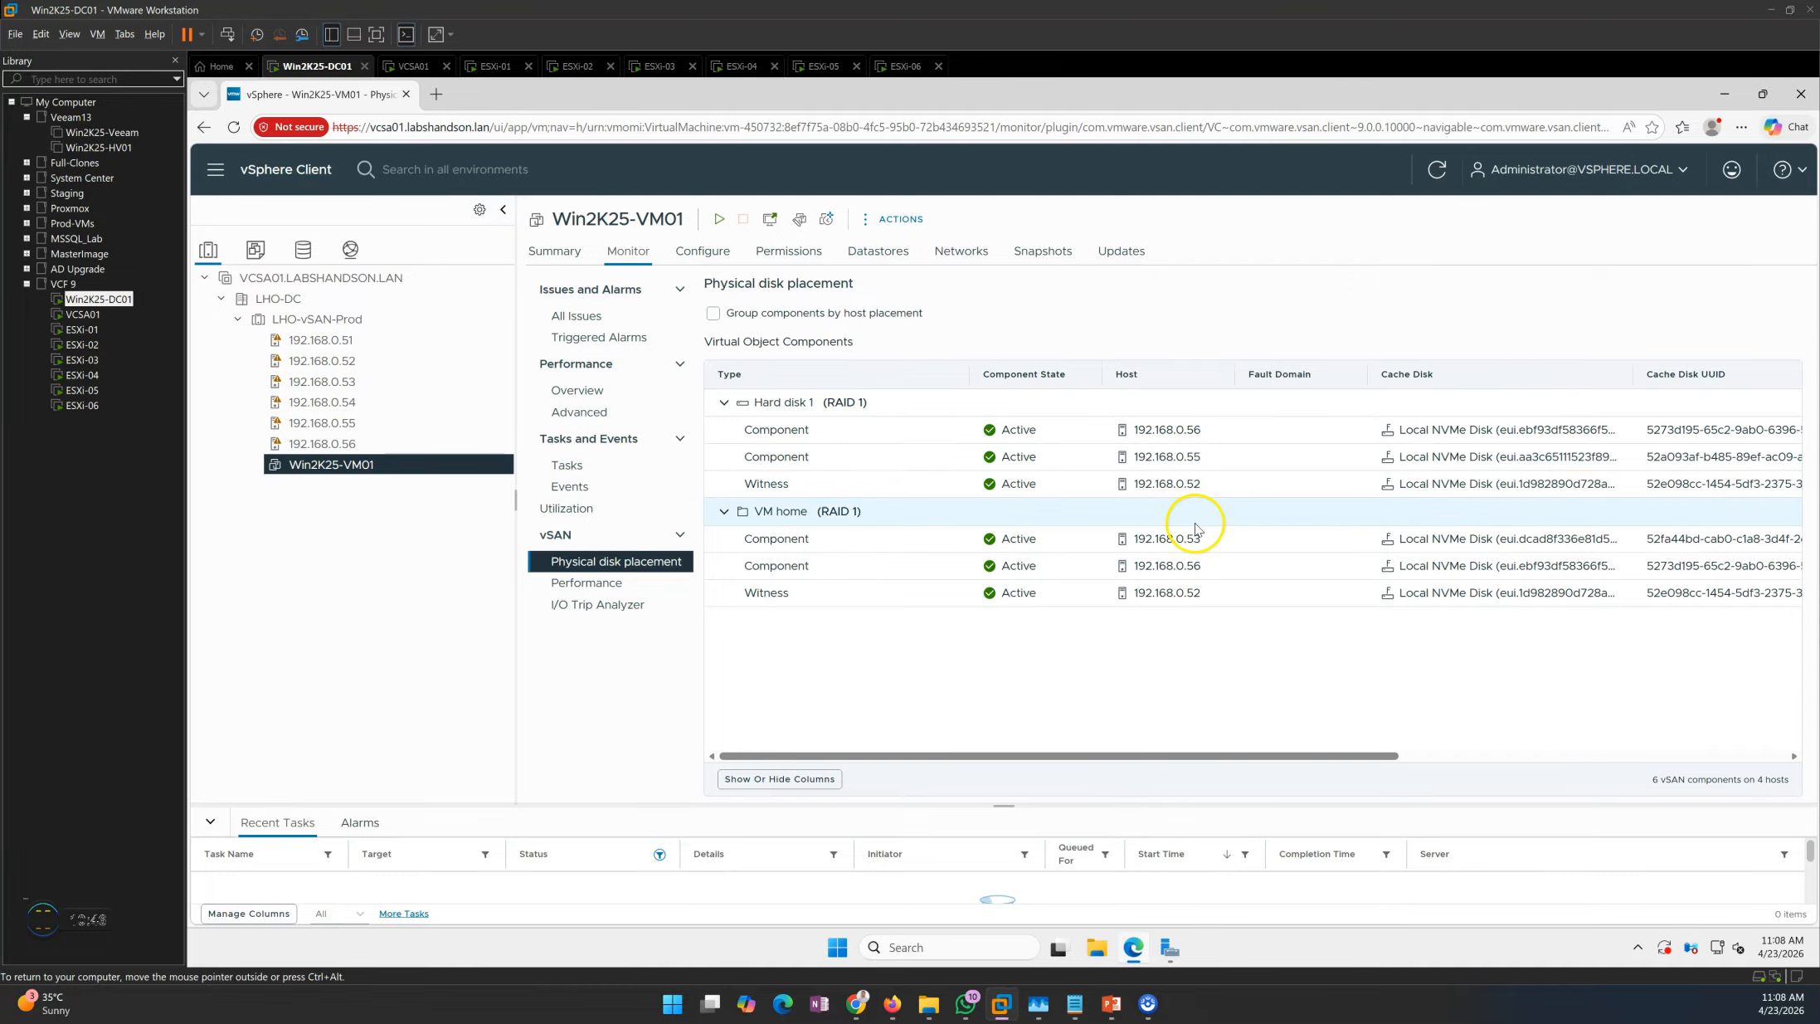
# Step: Change the VM storage policy of Win2K25-VM01 to RAID6-Policy for its VM home and hard disk
pyautogui.rightClick(391, 471)
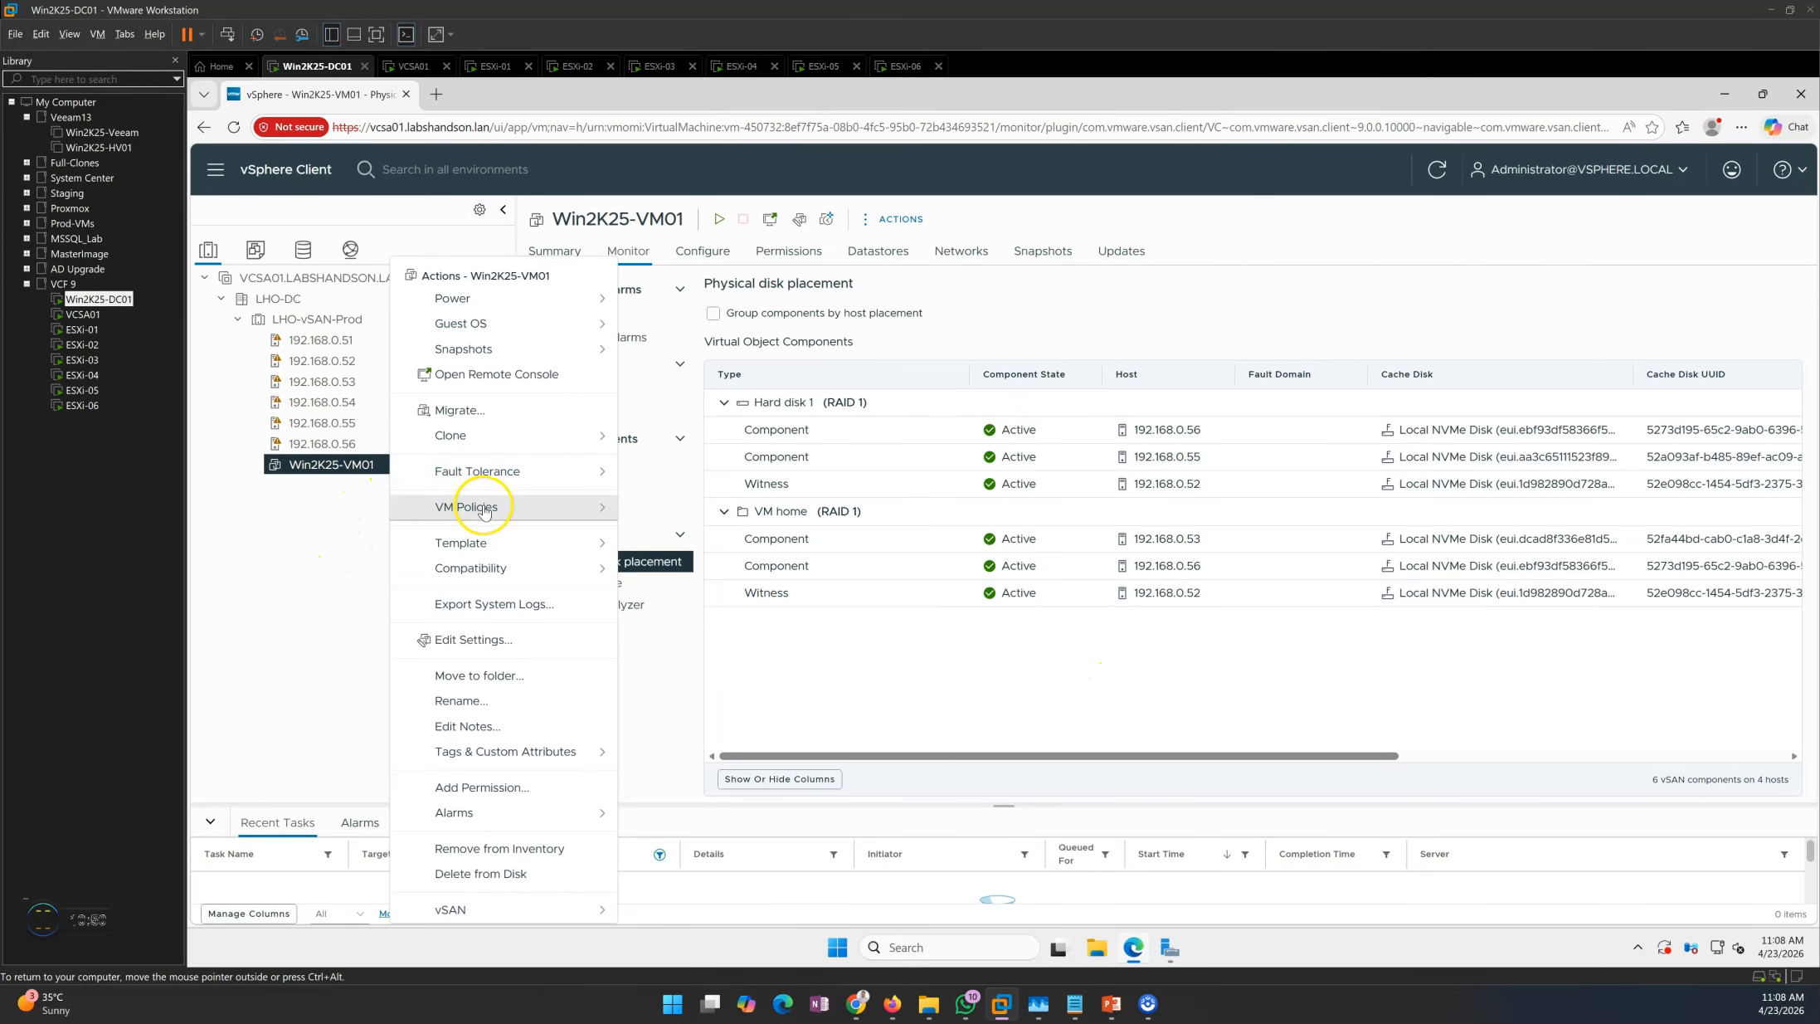
pyautogui.moveTo(485, 511)
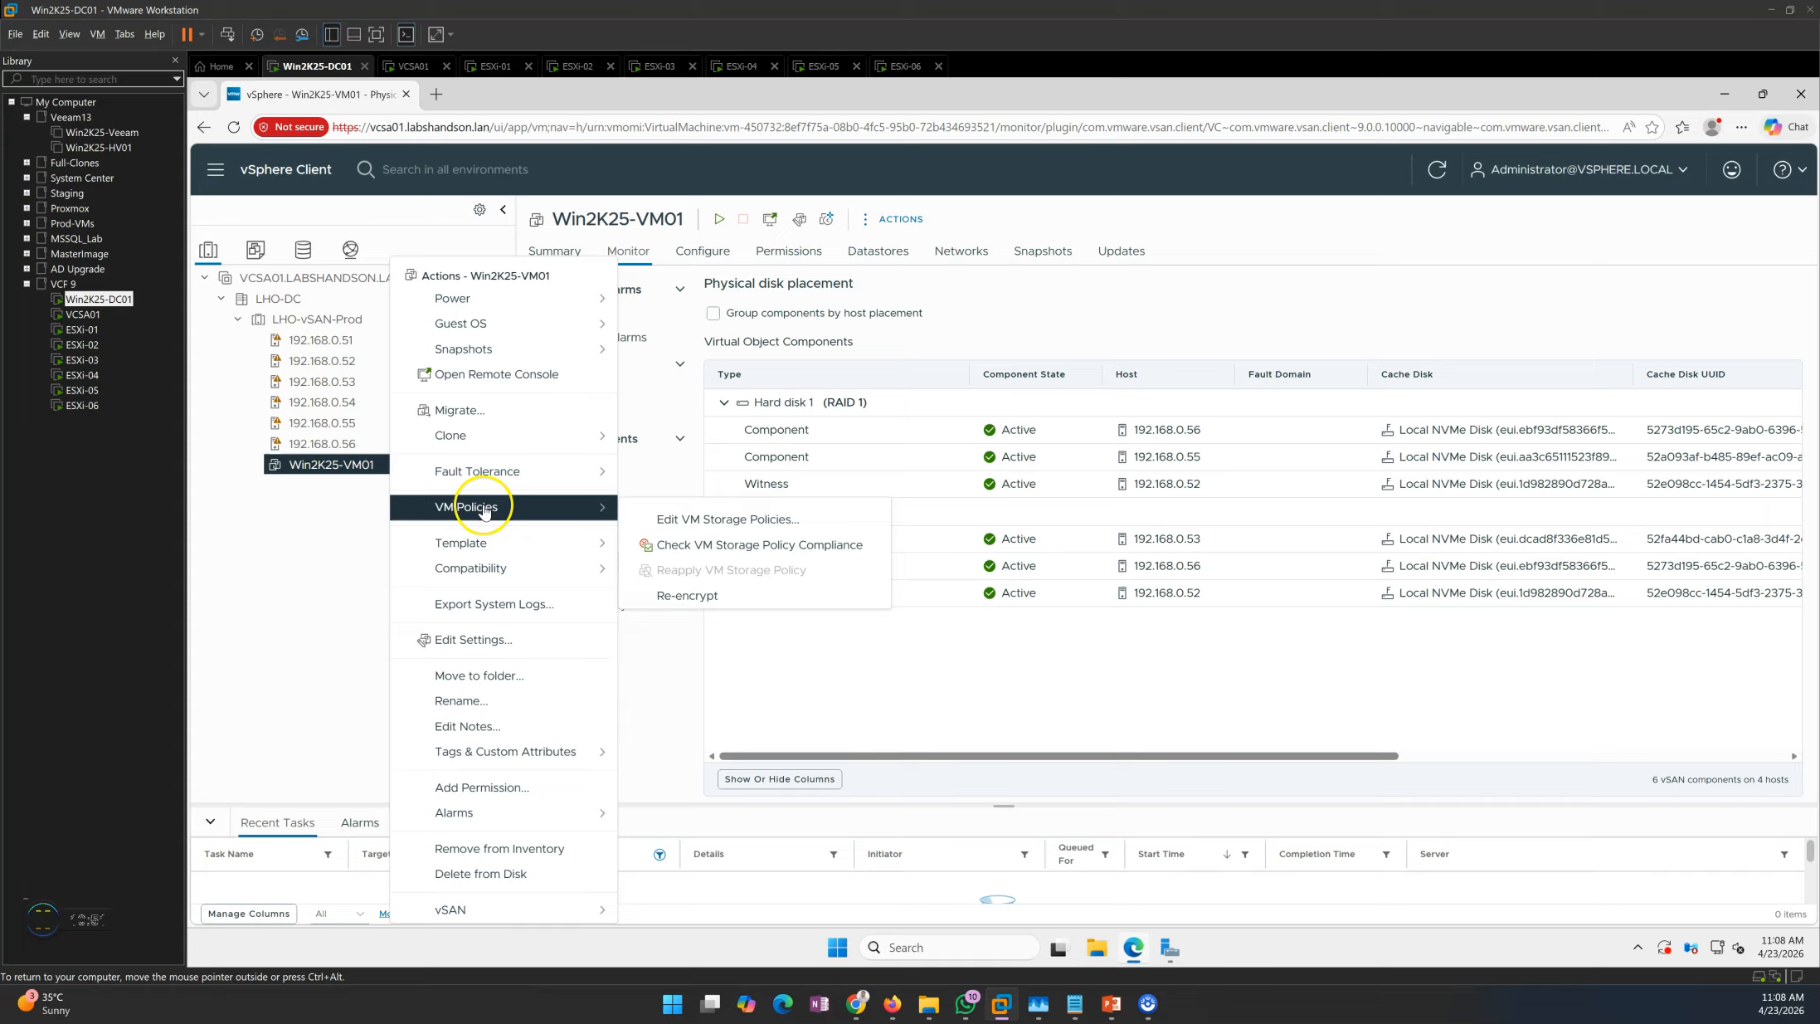
pyautogui.click(730, 522)
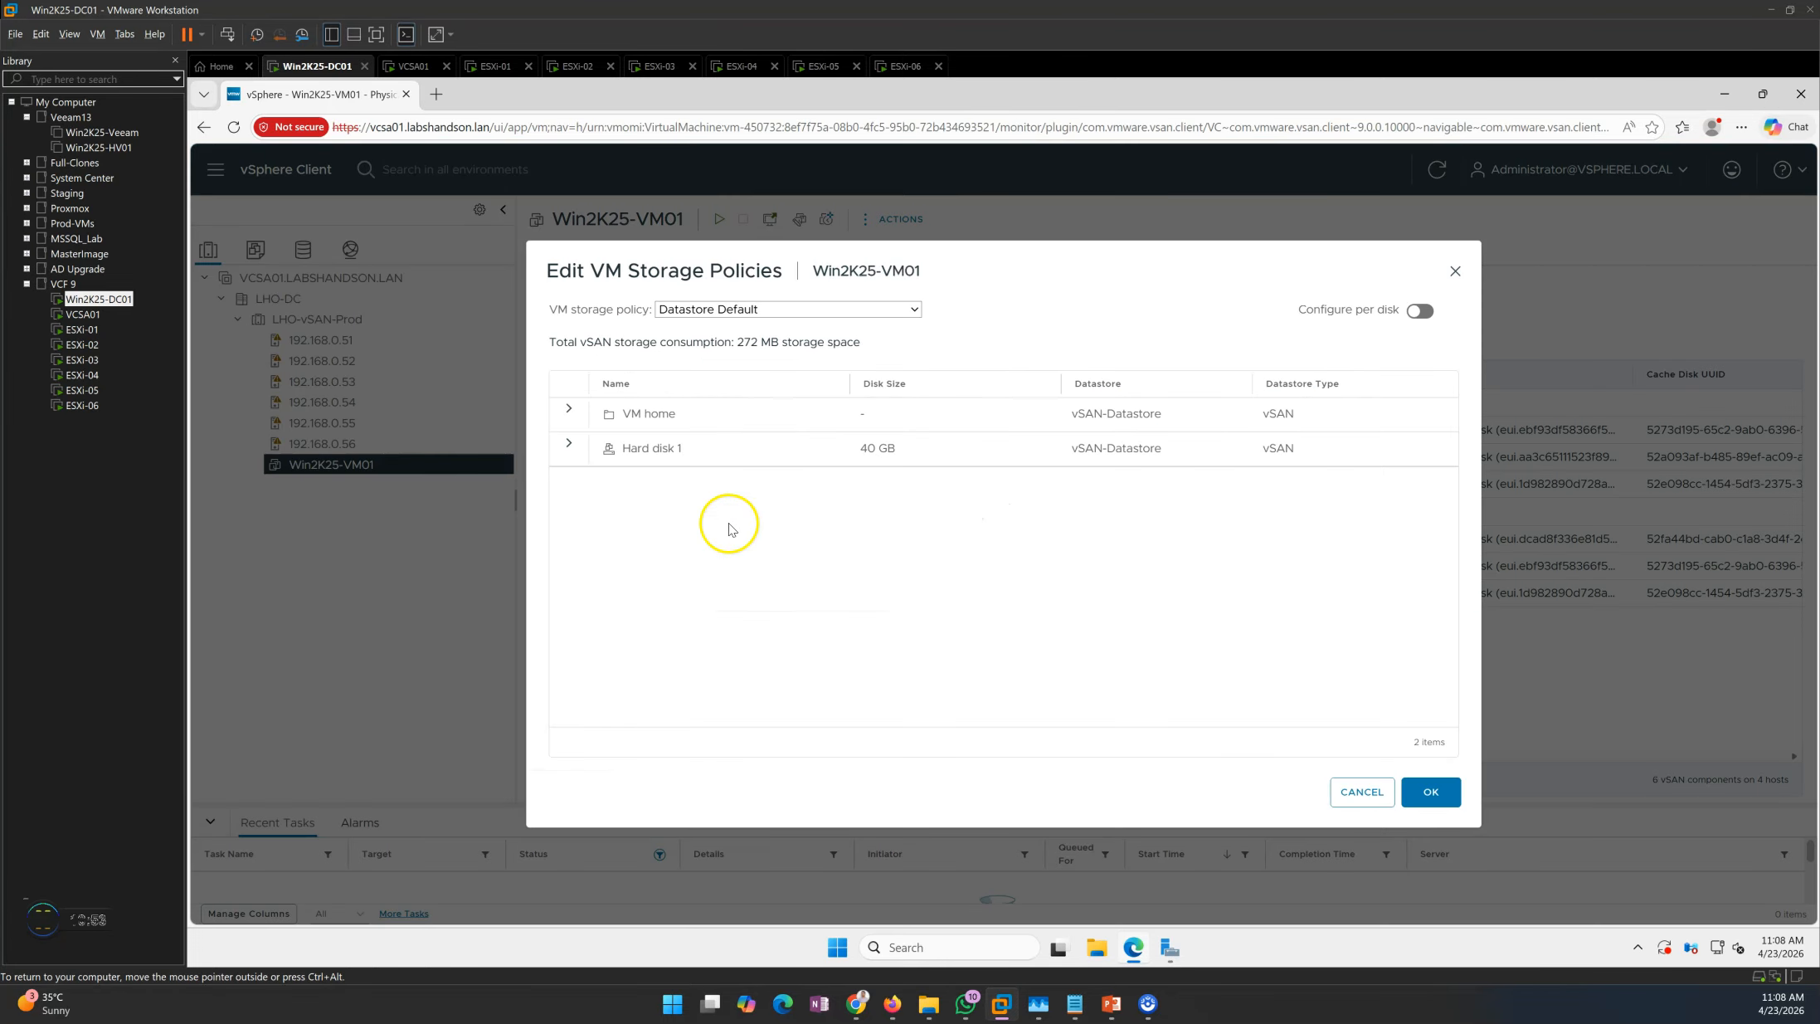
pyautogui.click(747, 314)
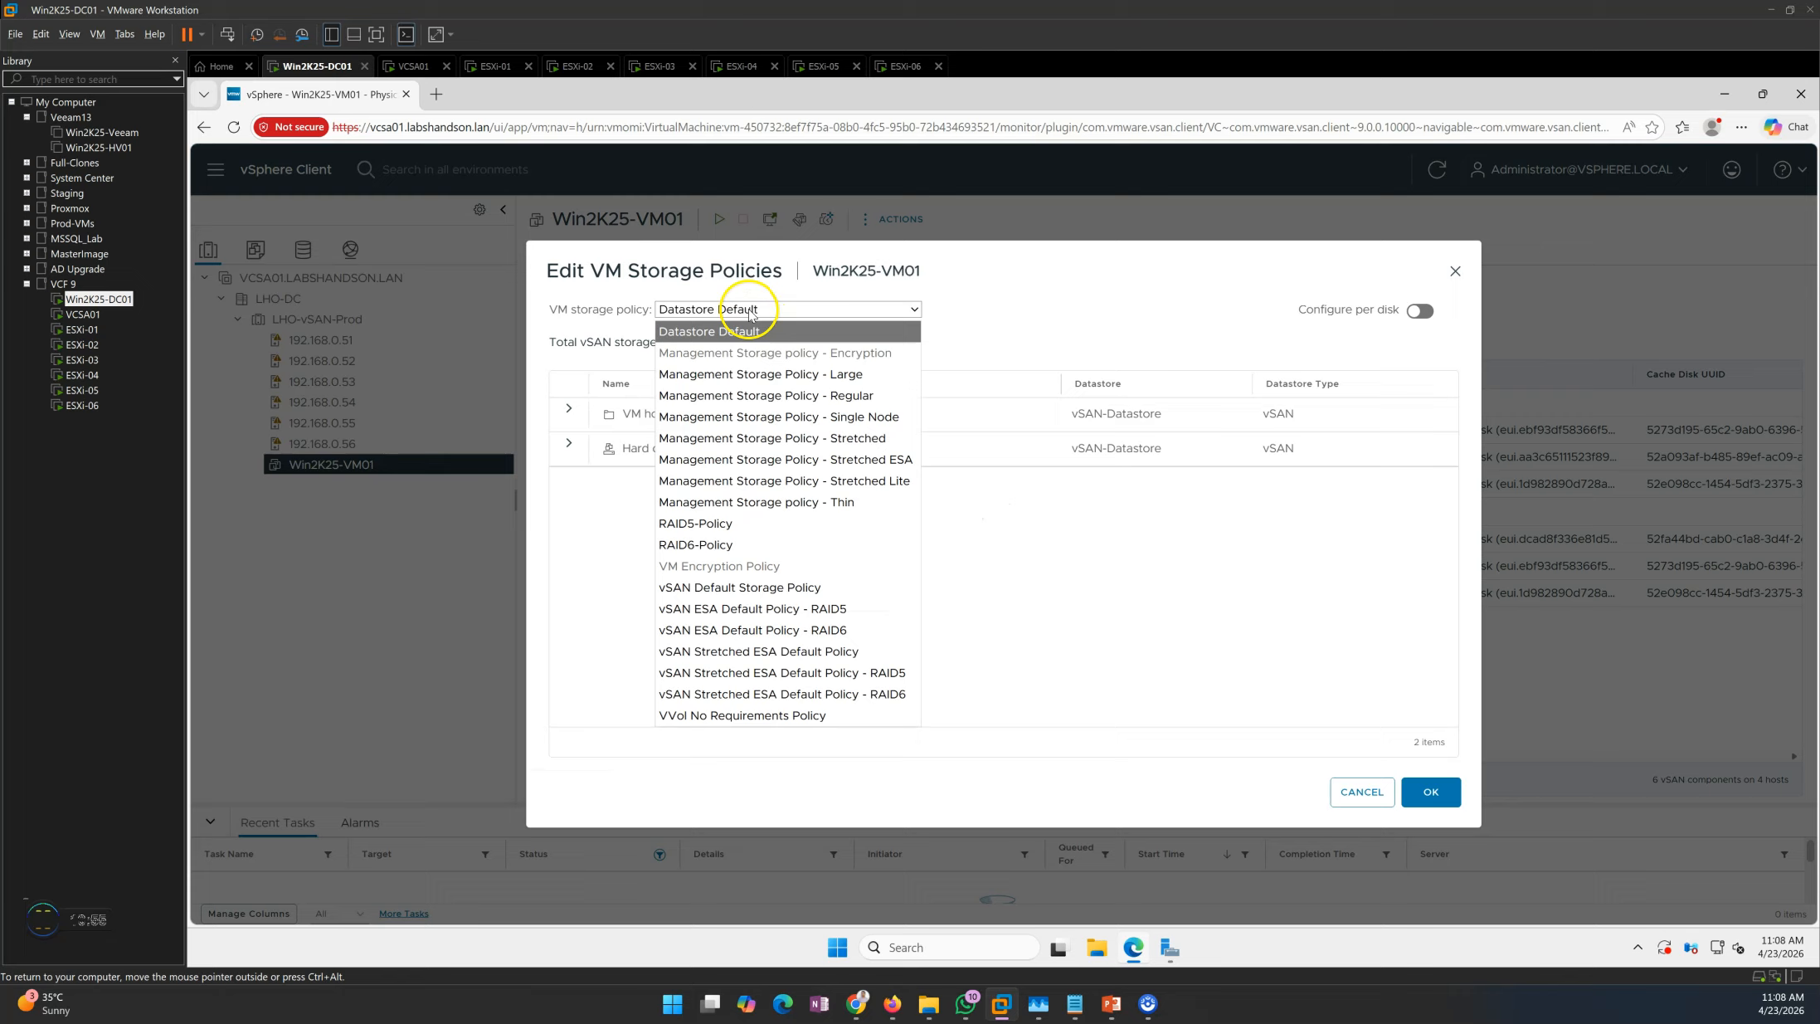
pyautogui.click(730, 547)
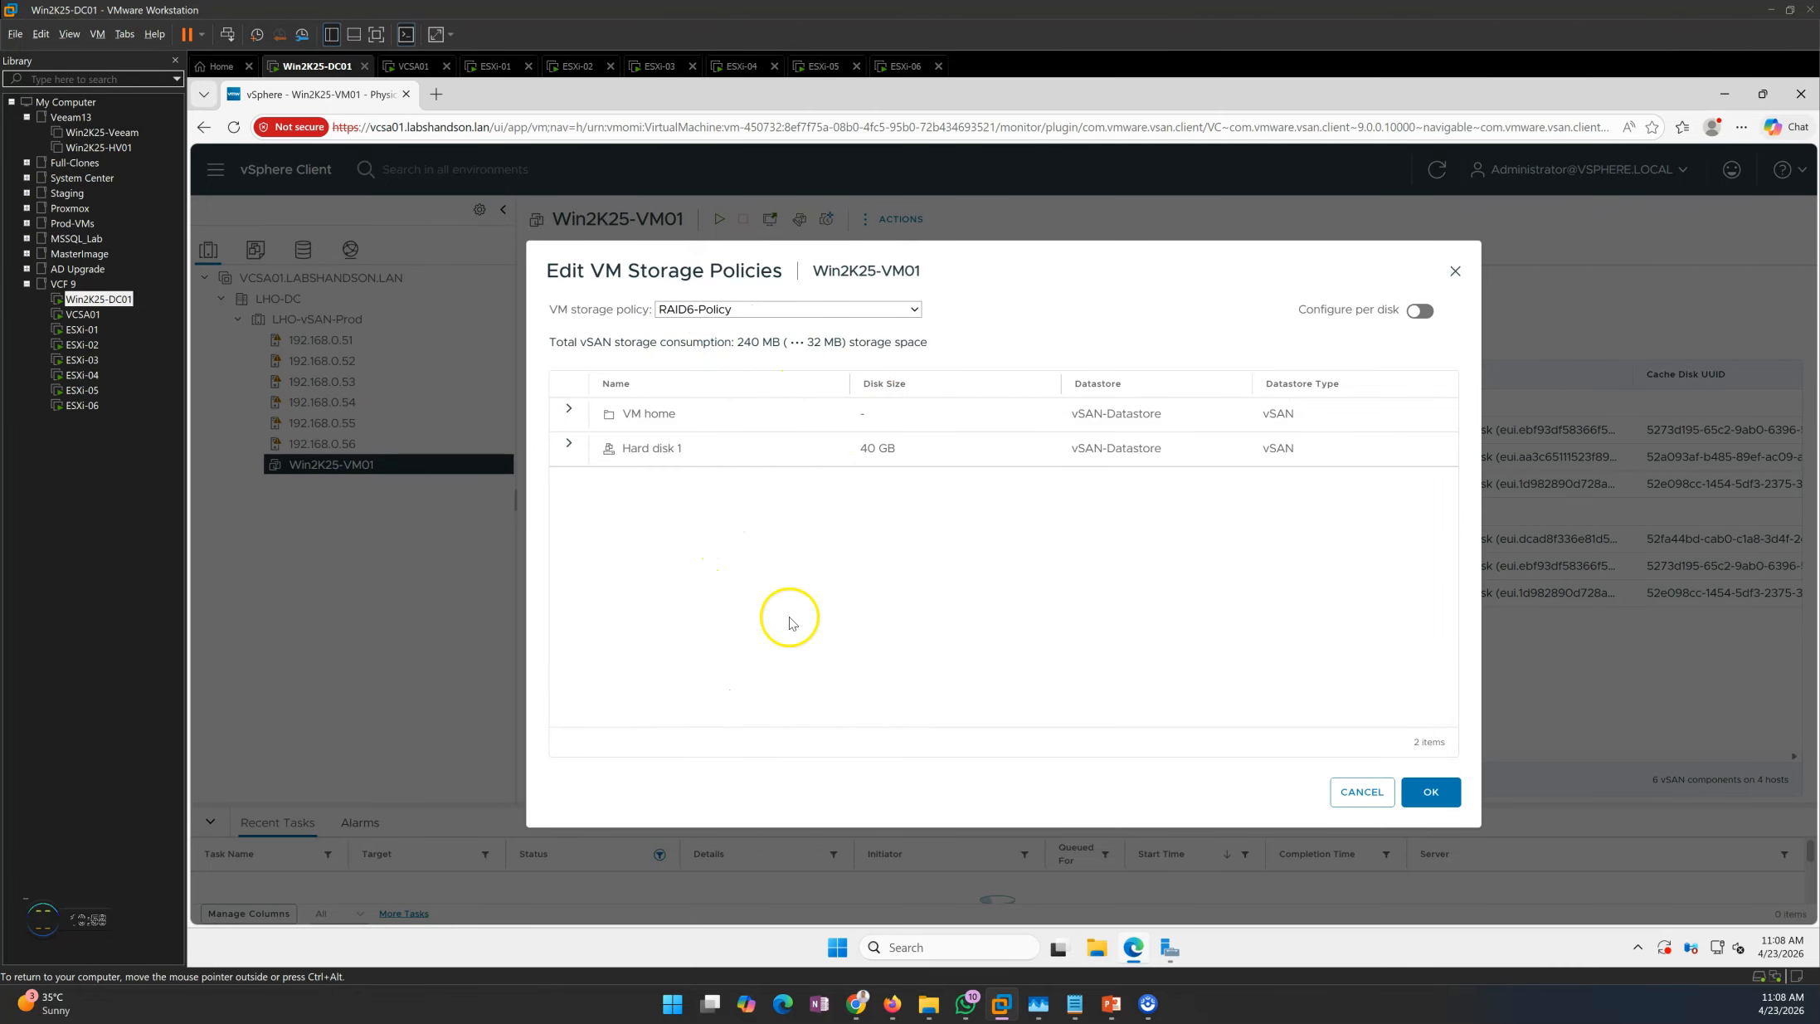
pyautogui.click(1431, 791)
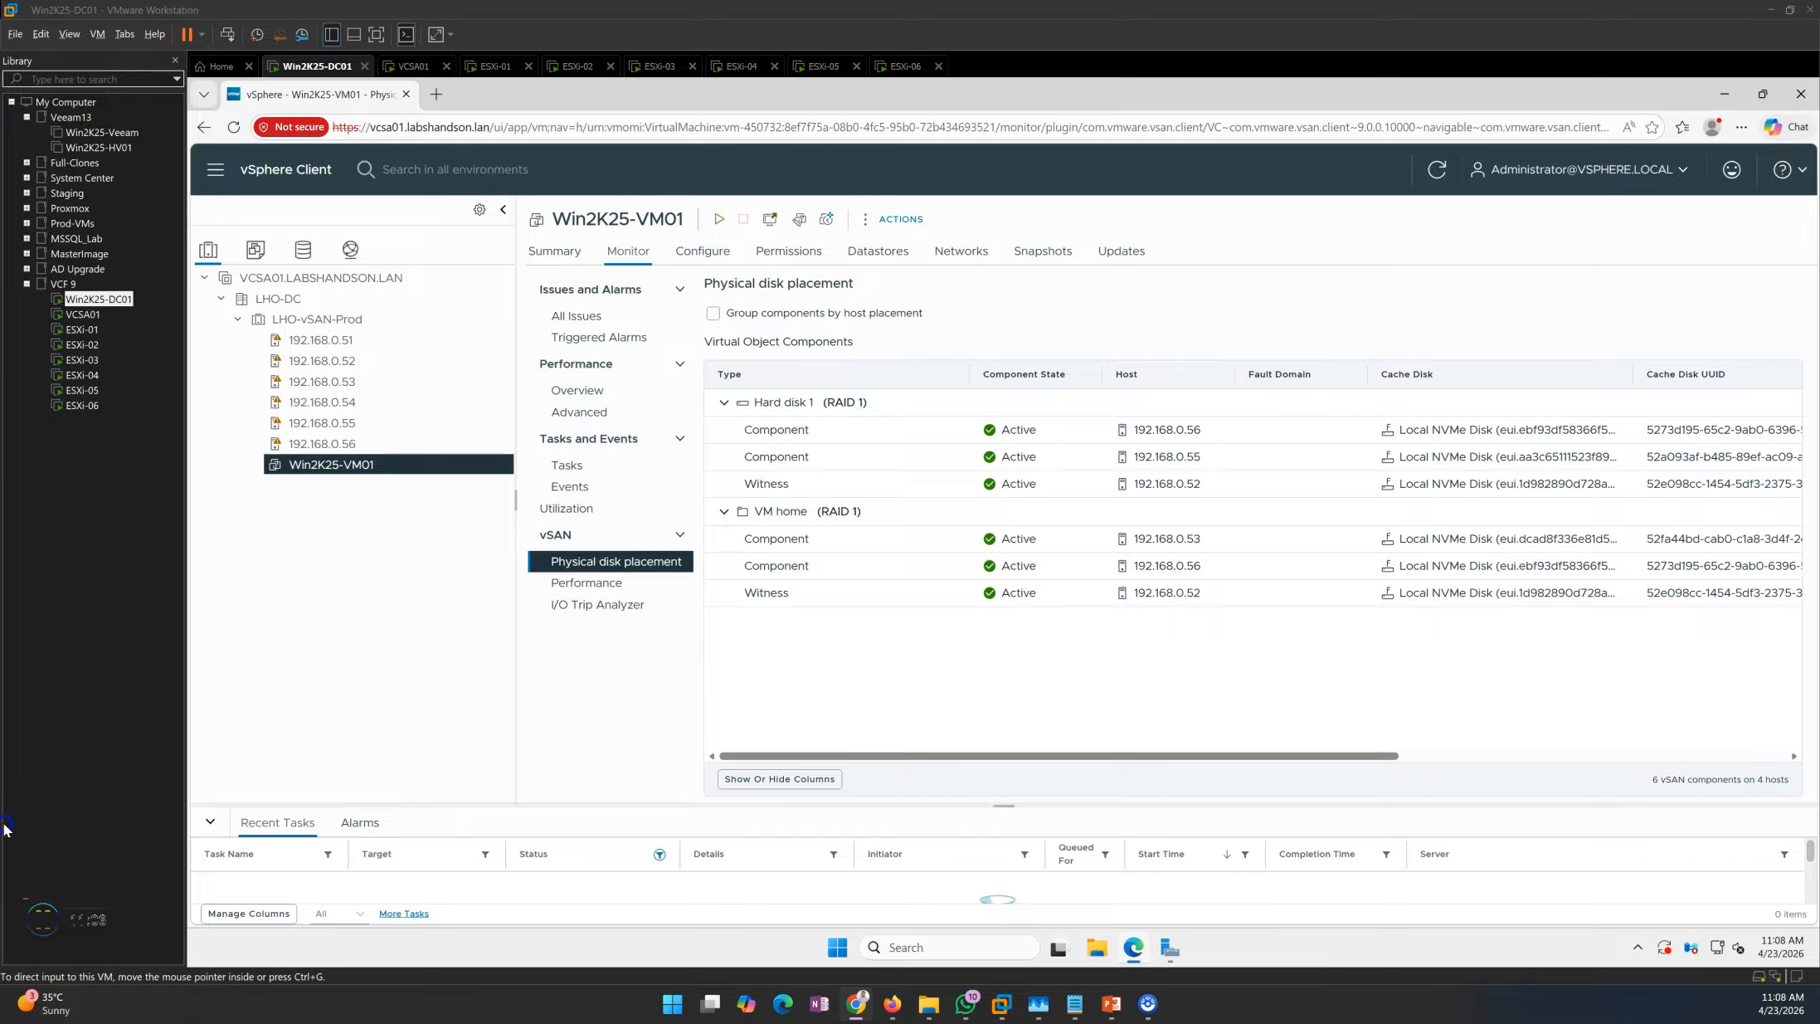
pyautogui.moveTo(1116, 1000)
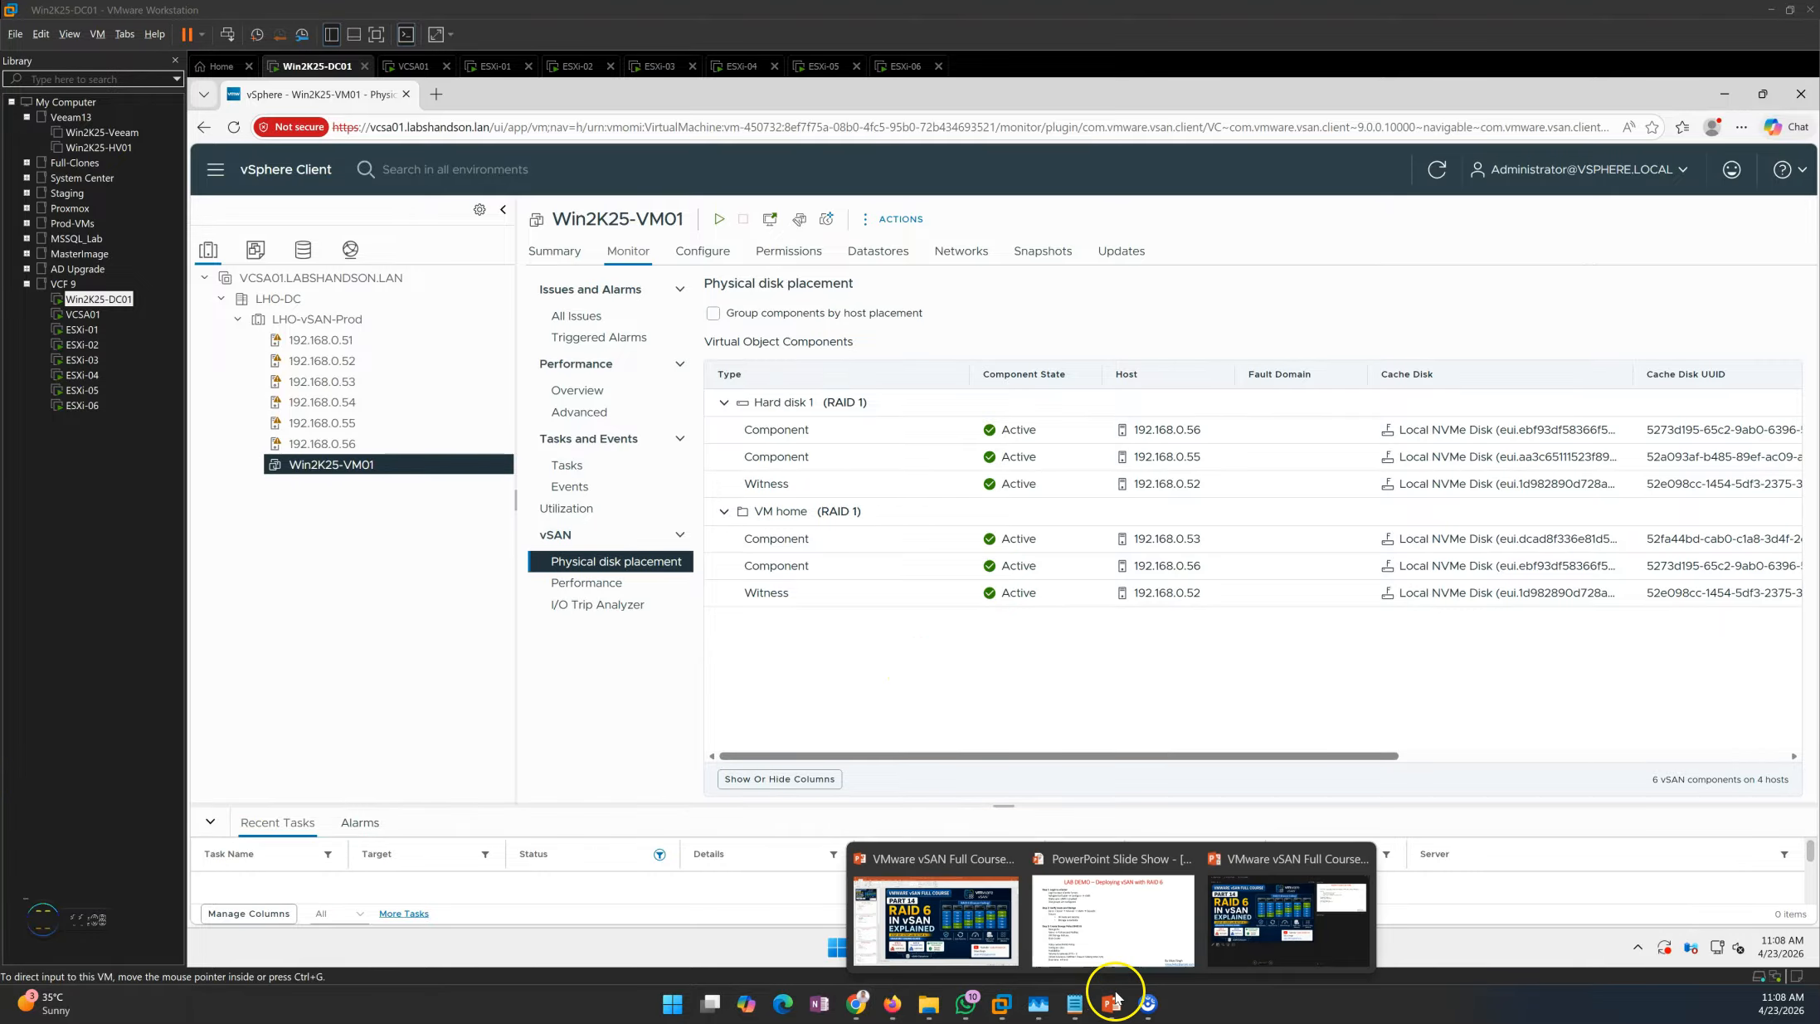
pyautogui.click(1109, 928)
pyautogui.press('Right')
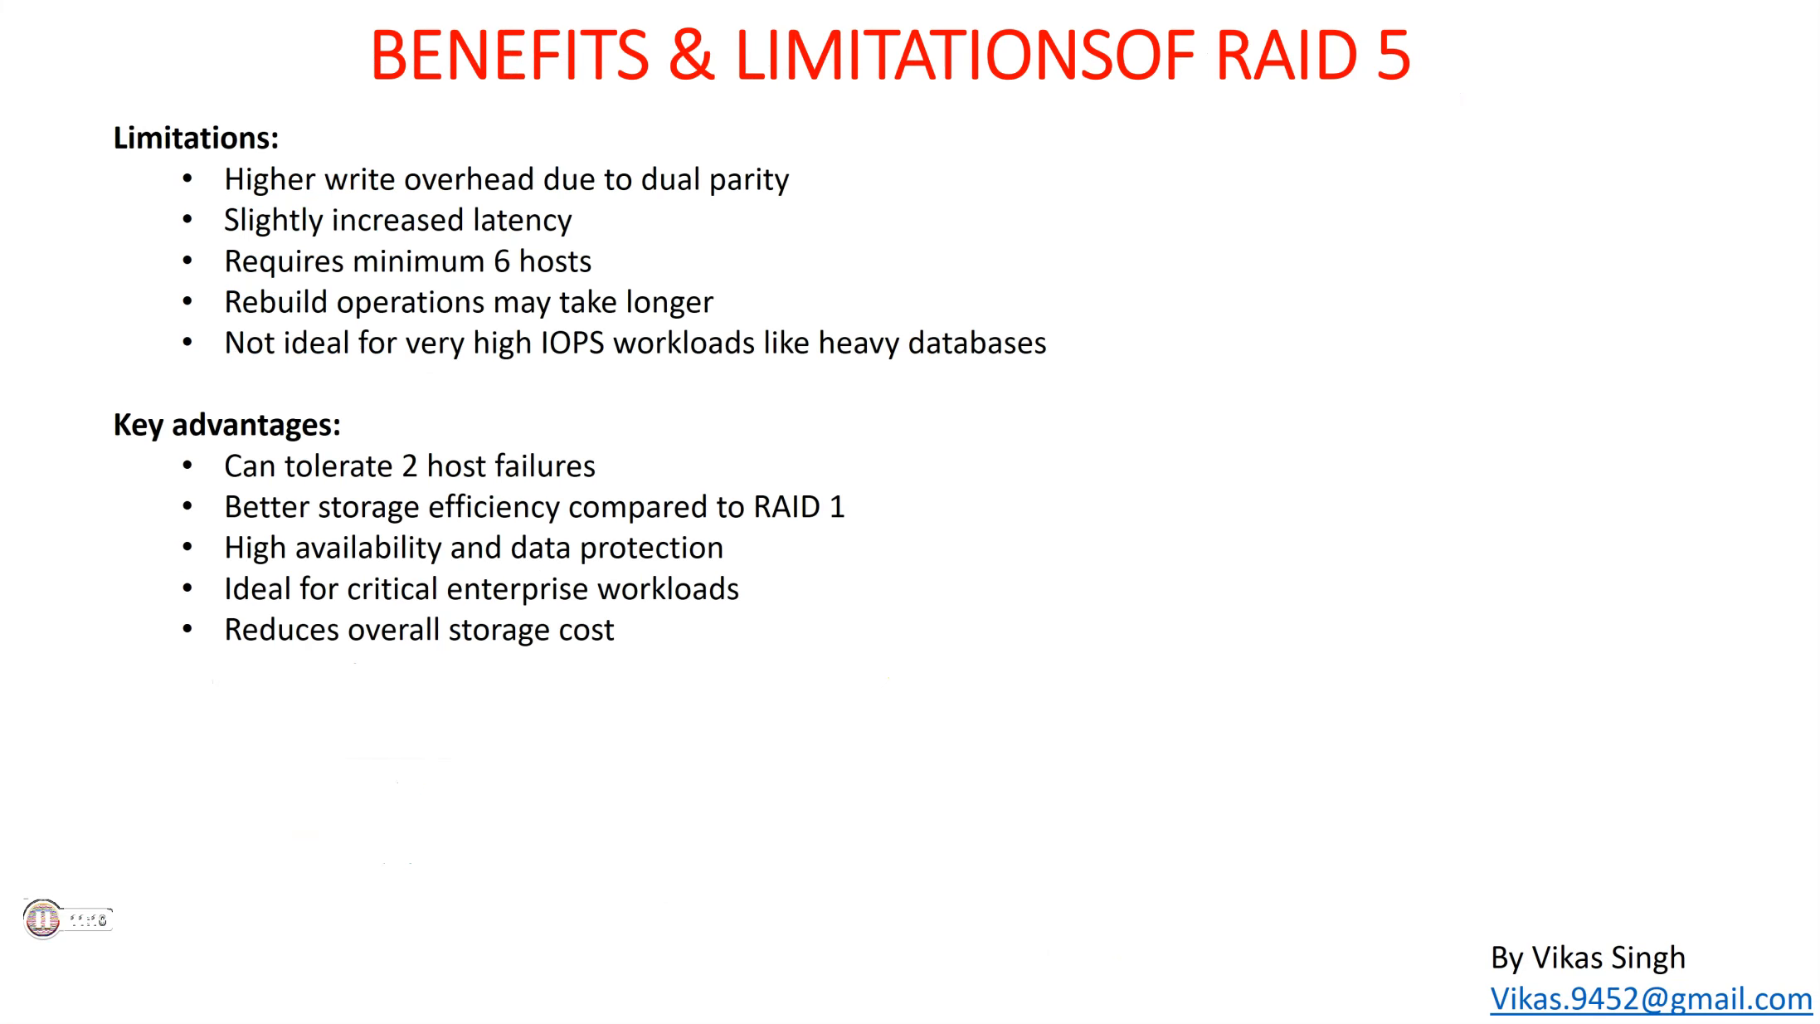
pyautogui.press('Right')
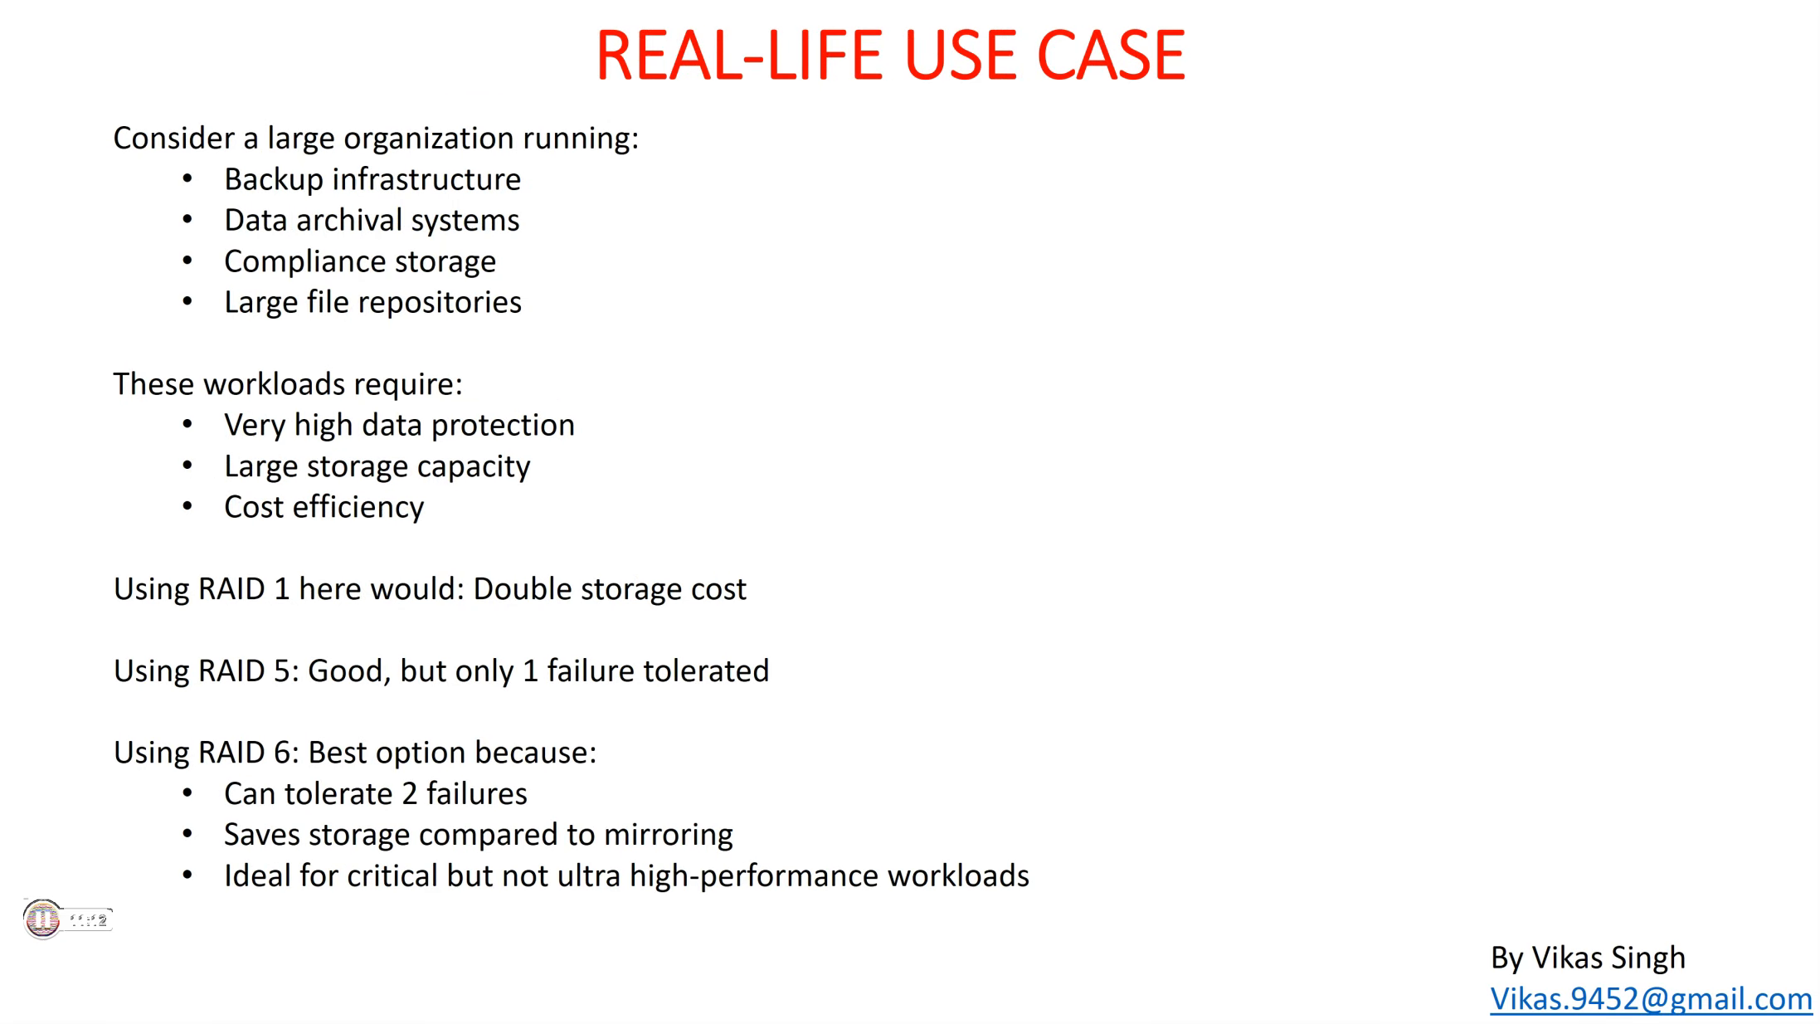
pyautogui.press('Right')
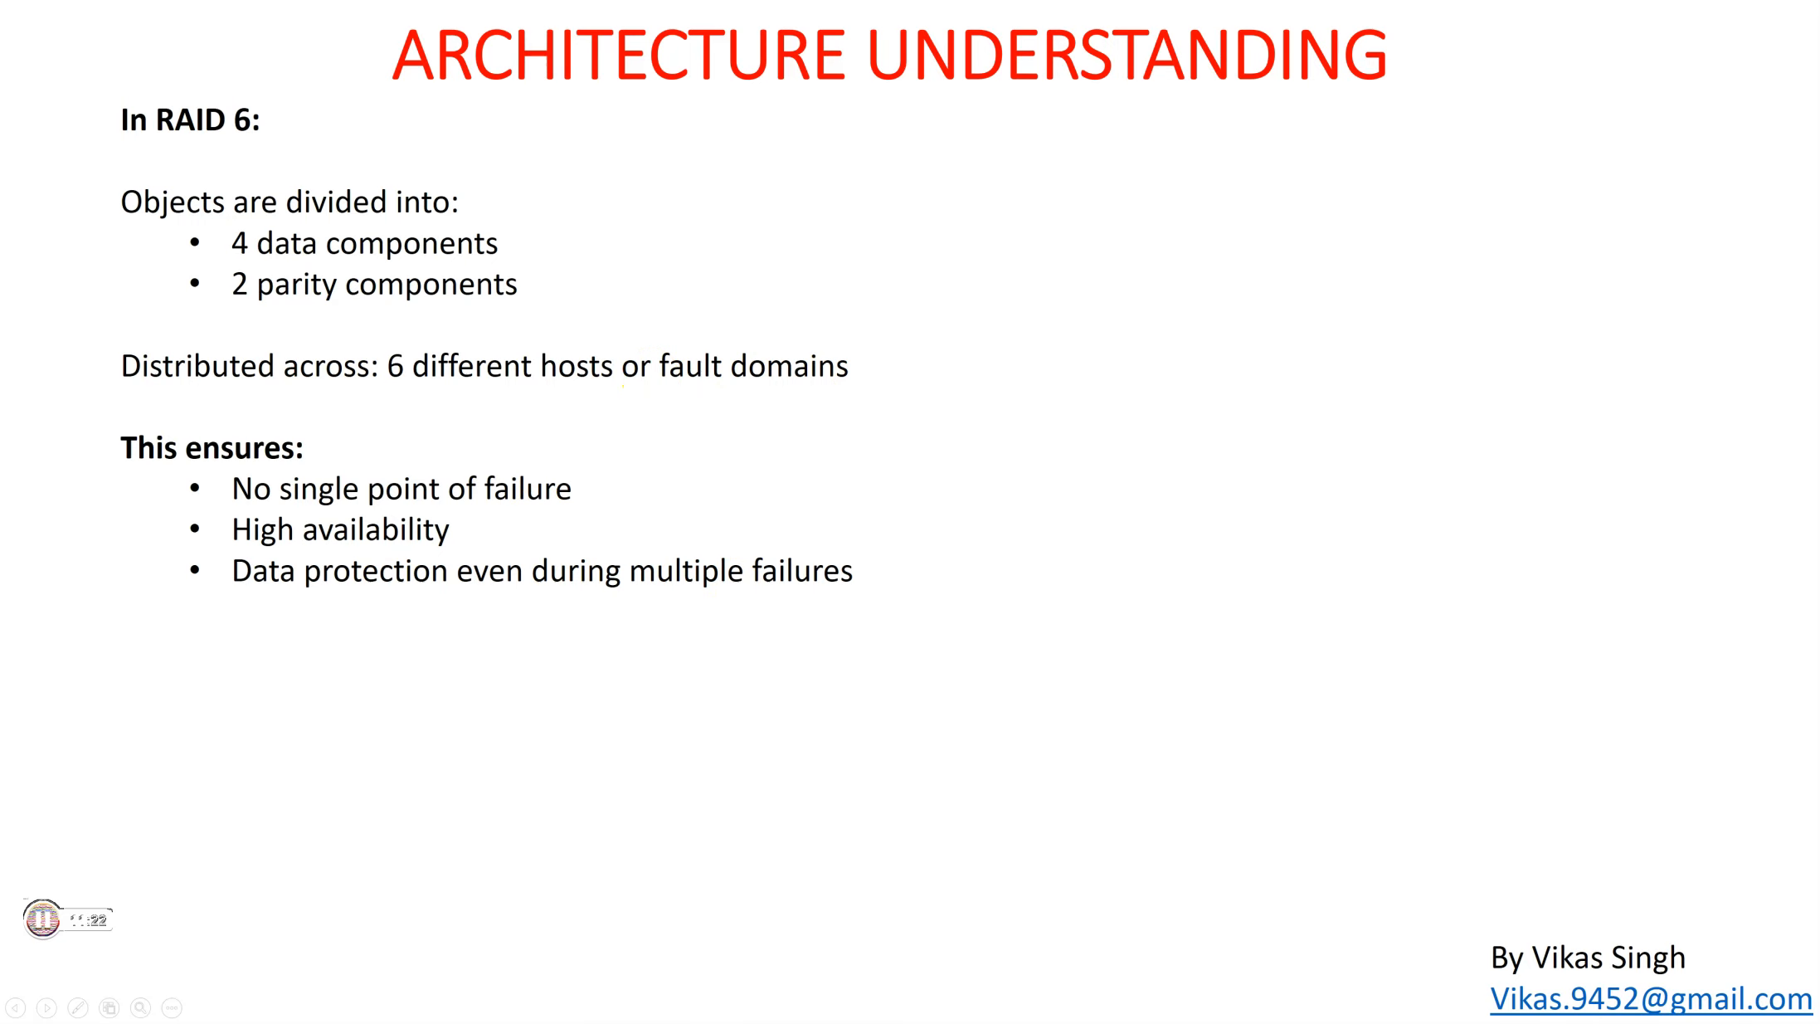
pyautogui.hotkey('alt', 'Tab')
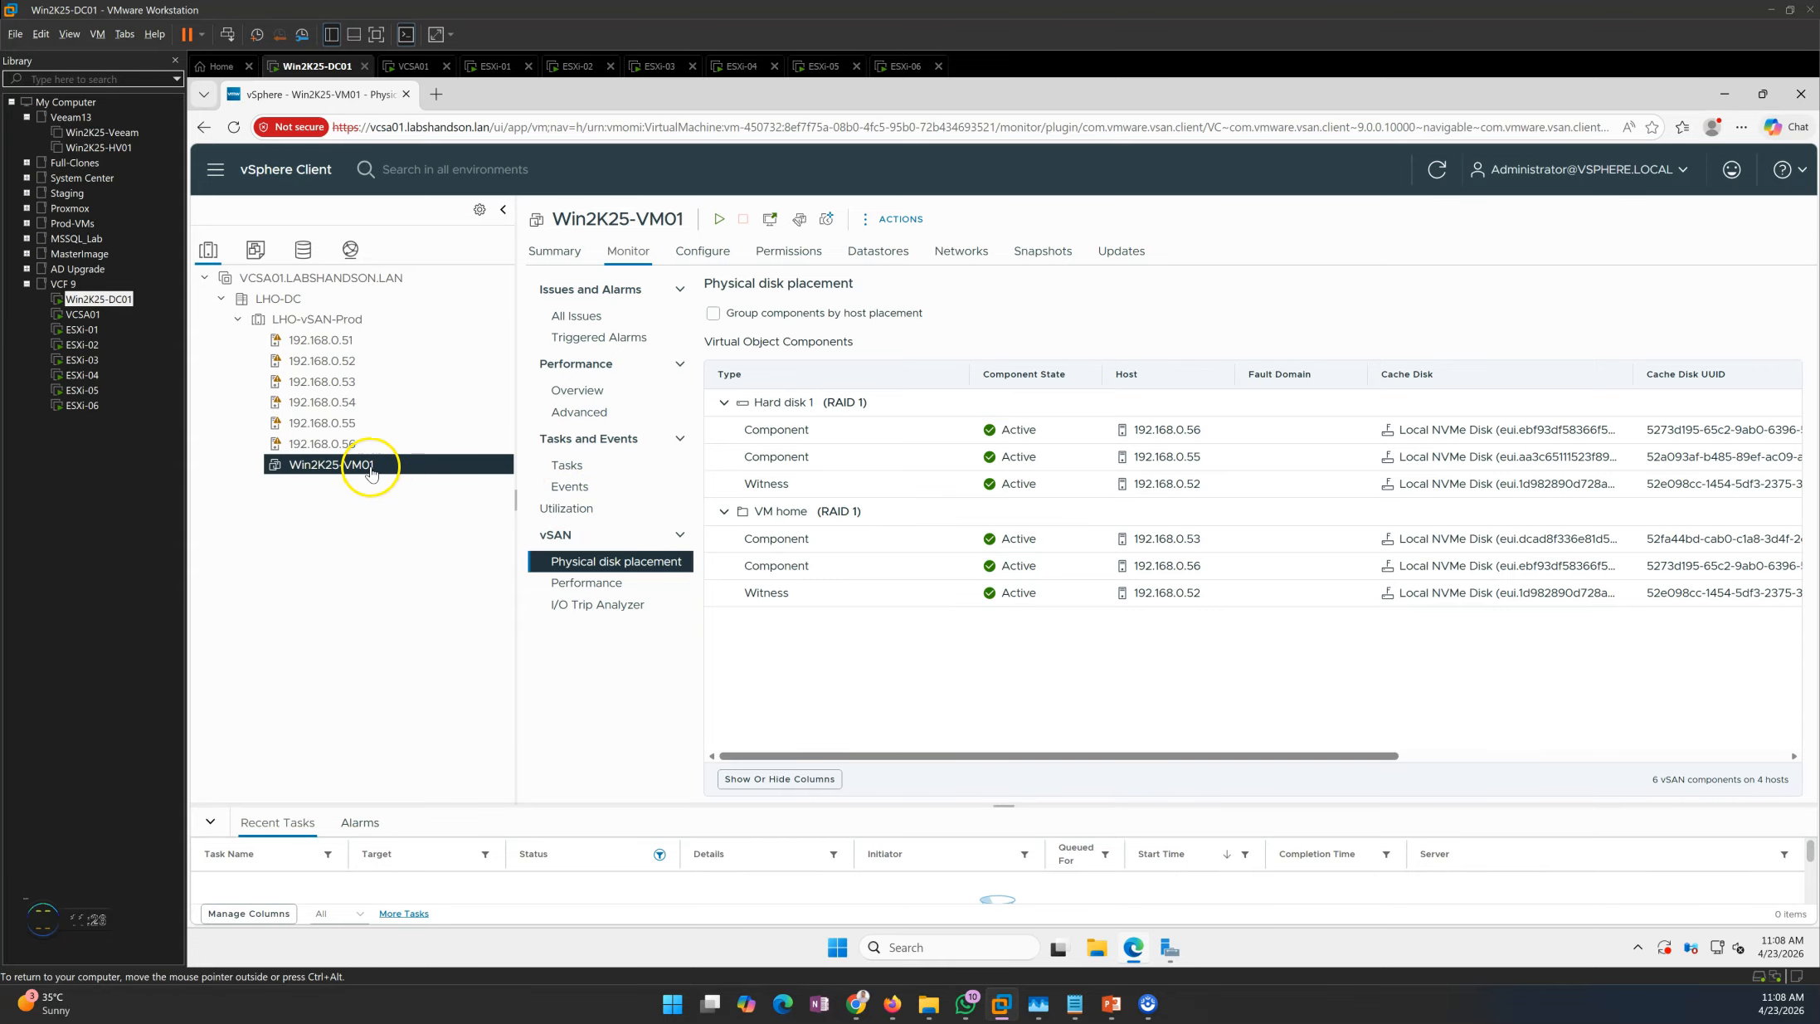
# Step: Reload the vSAN physical disk placement of Win2K25-VM01, examine the hard disk and VM home components and their hosts, and return to the VM summary
pyautogui.click(553, 251)
pyautogui.click(619, 263)
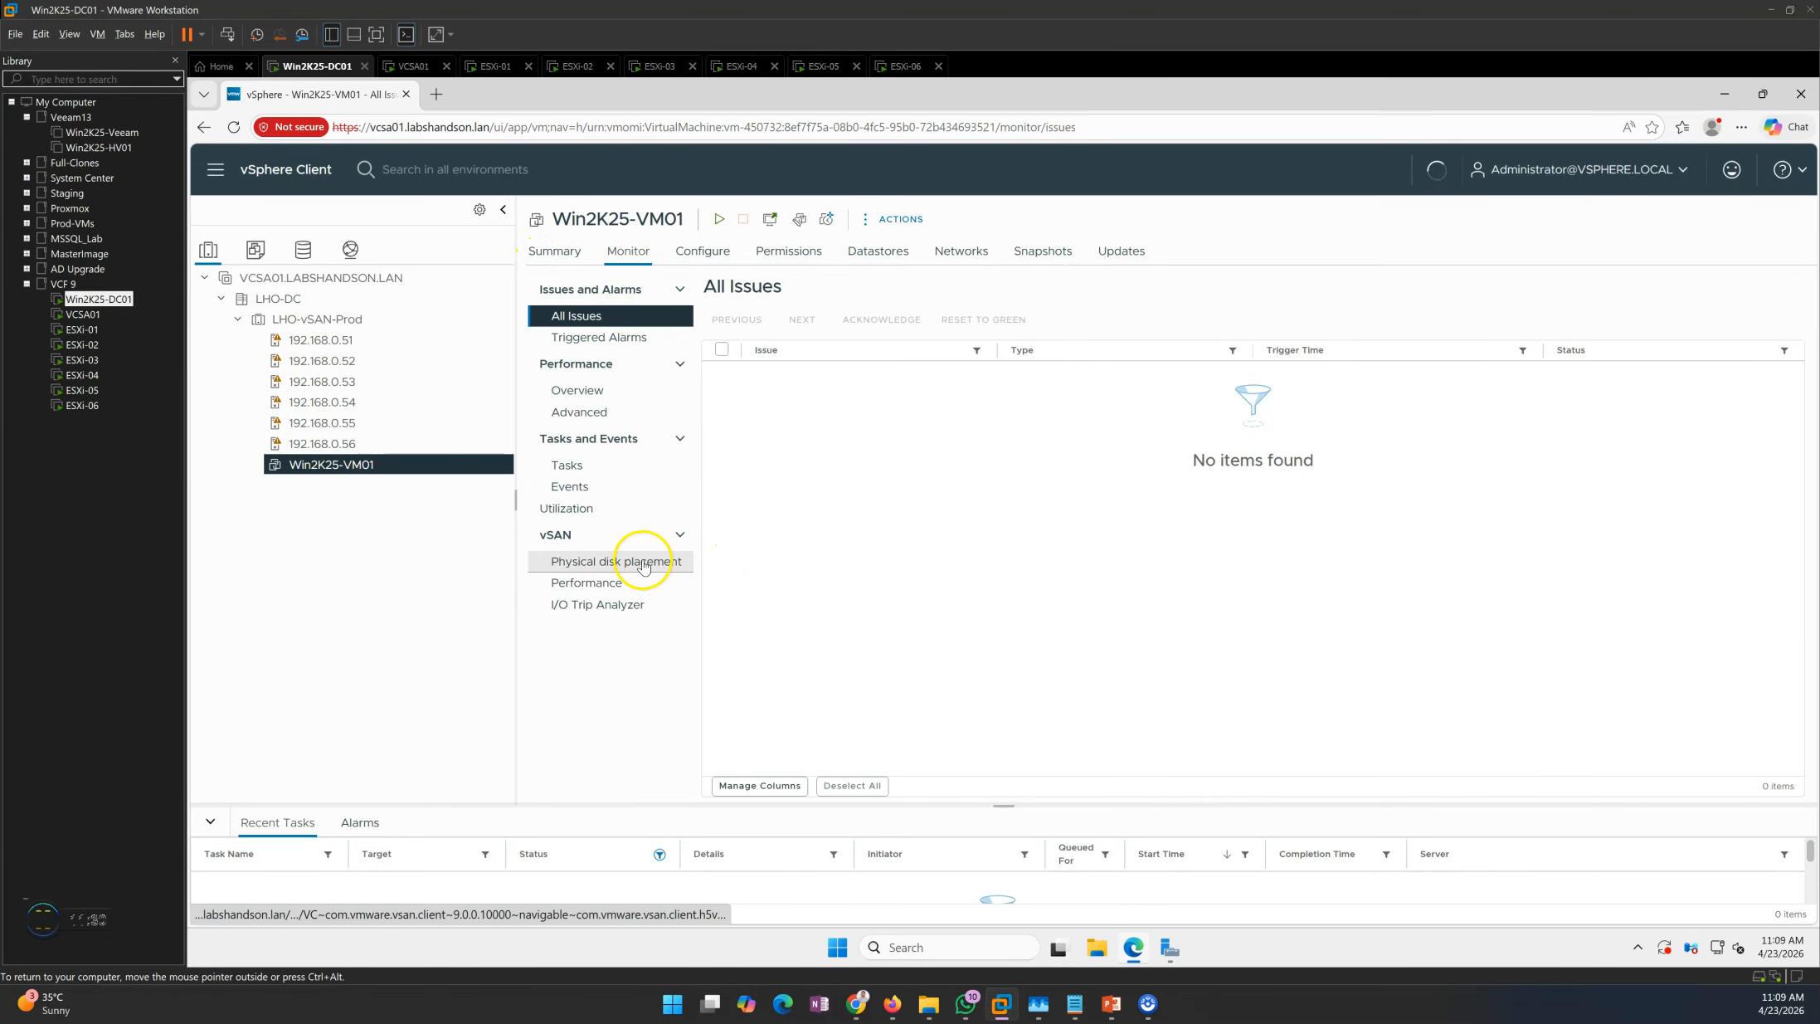
pyautogui.click(643, 566)
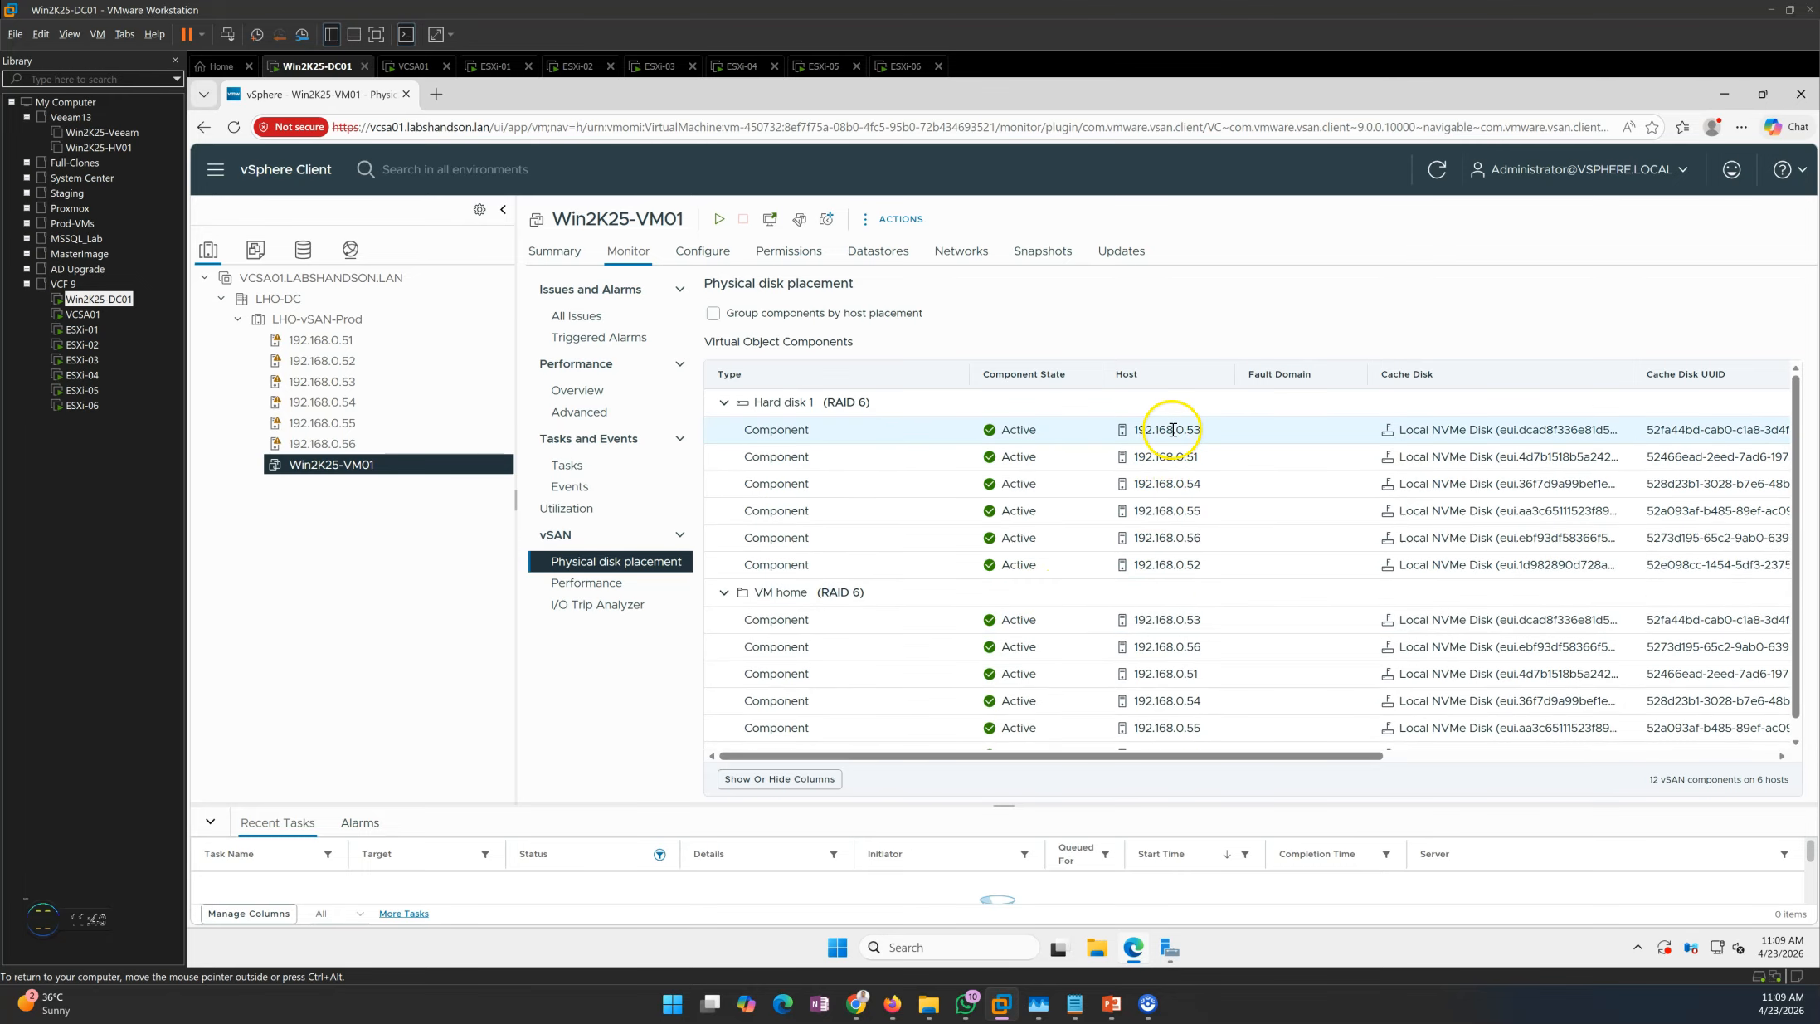
pyautogui.click(1155, 375)
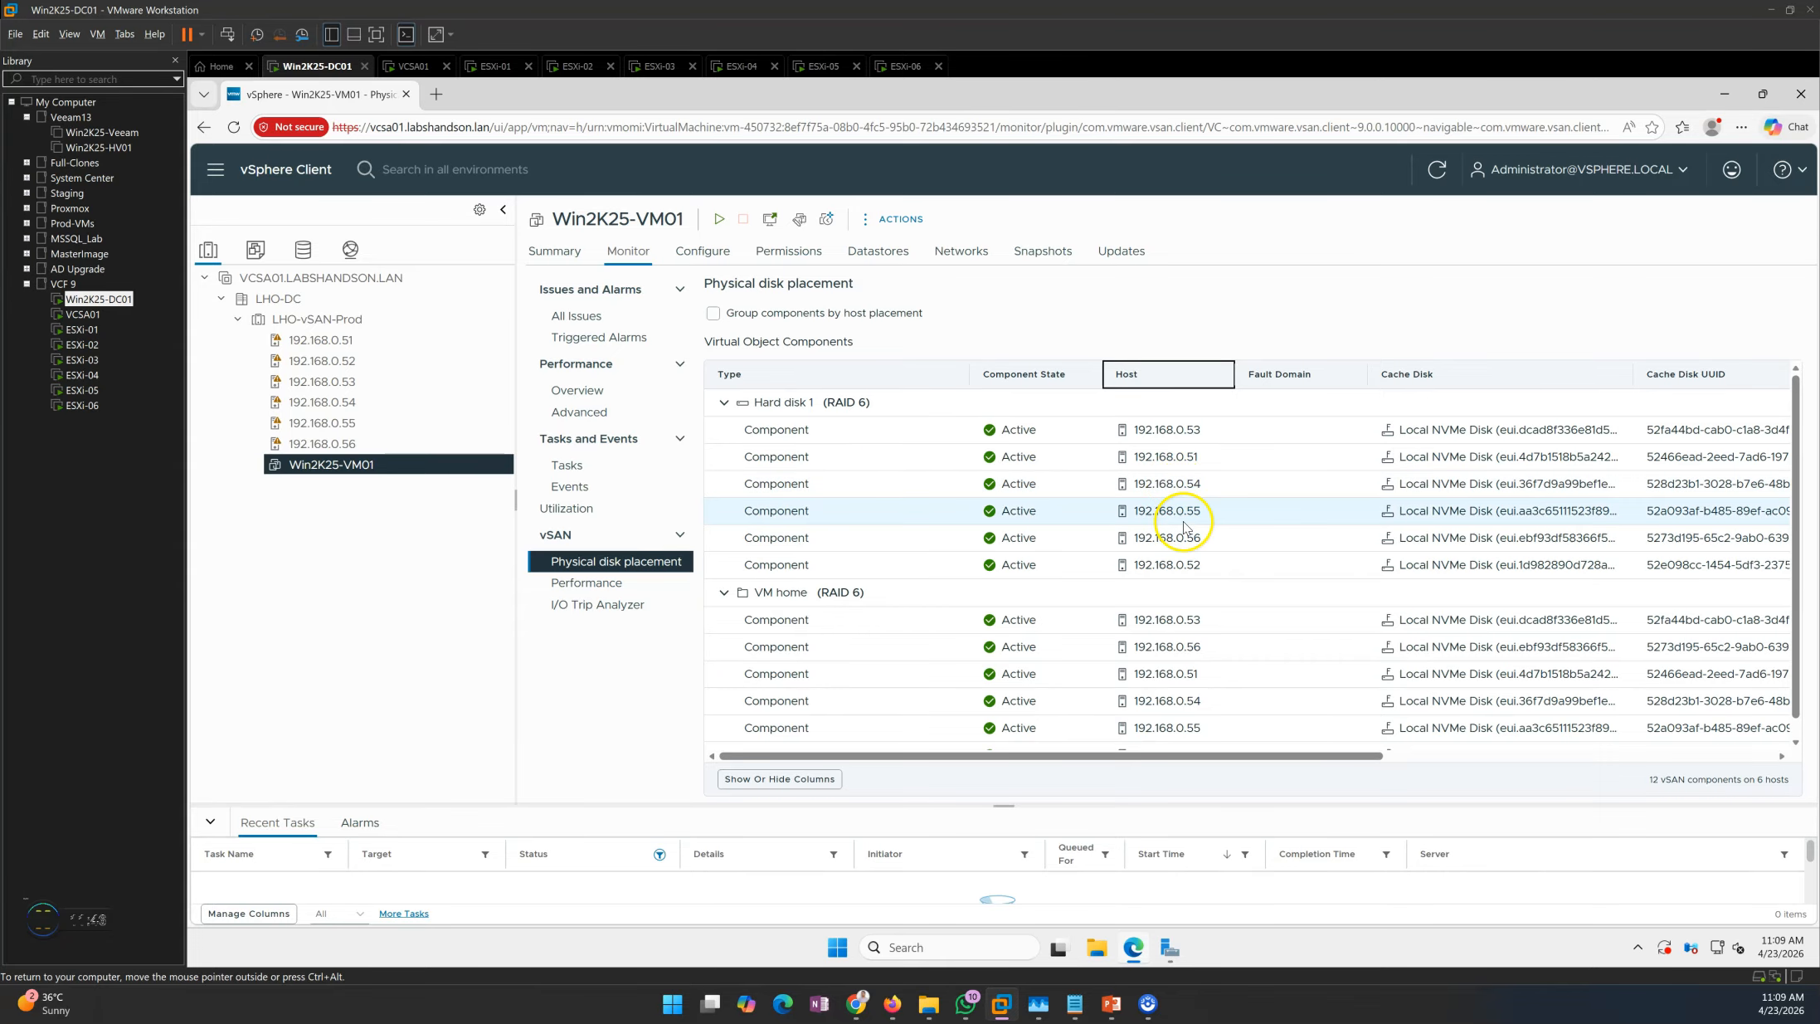
pyautogui.click(799, 455)
pyautogui.click(822, 509)
pyautogui.click(827, 568)
pyautogui.scroll(-1, 828, 573)
pyautogui.click(828, 597)
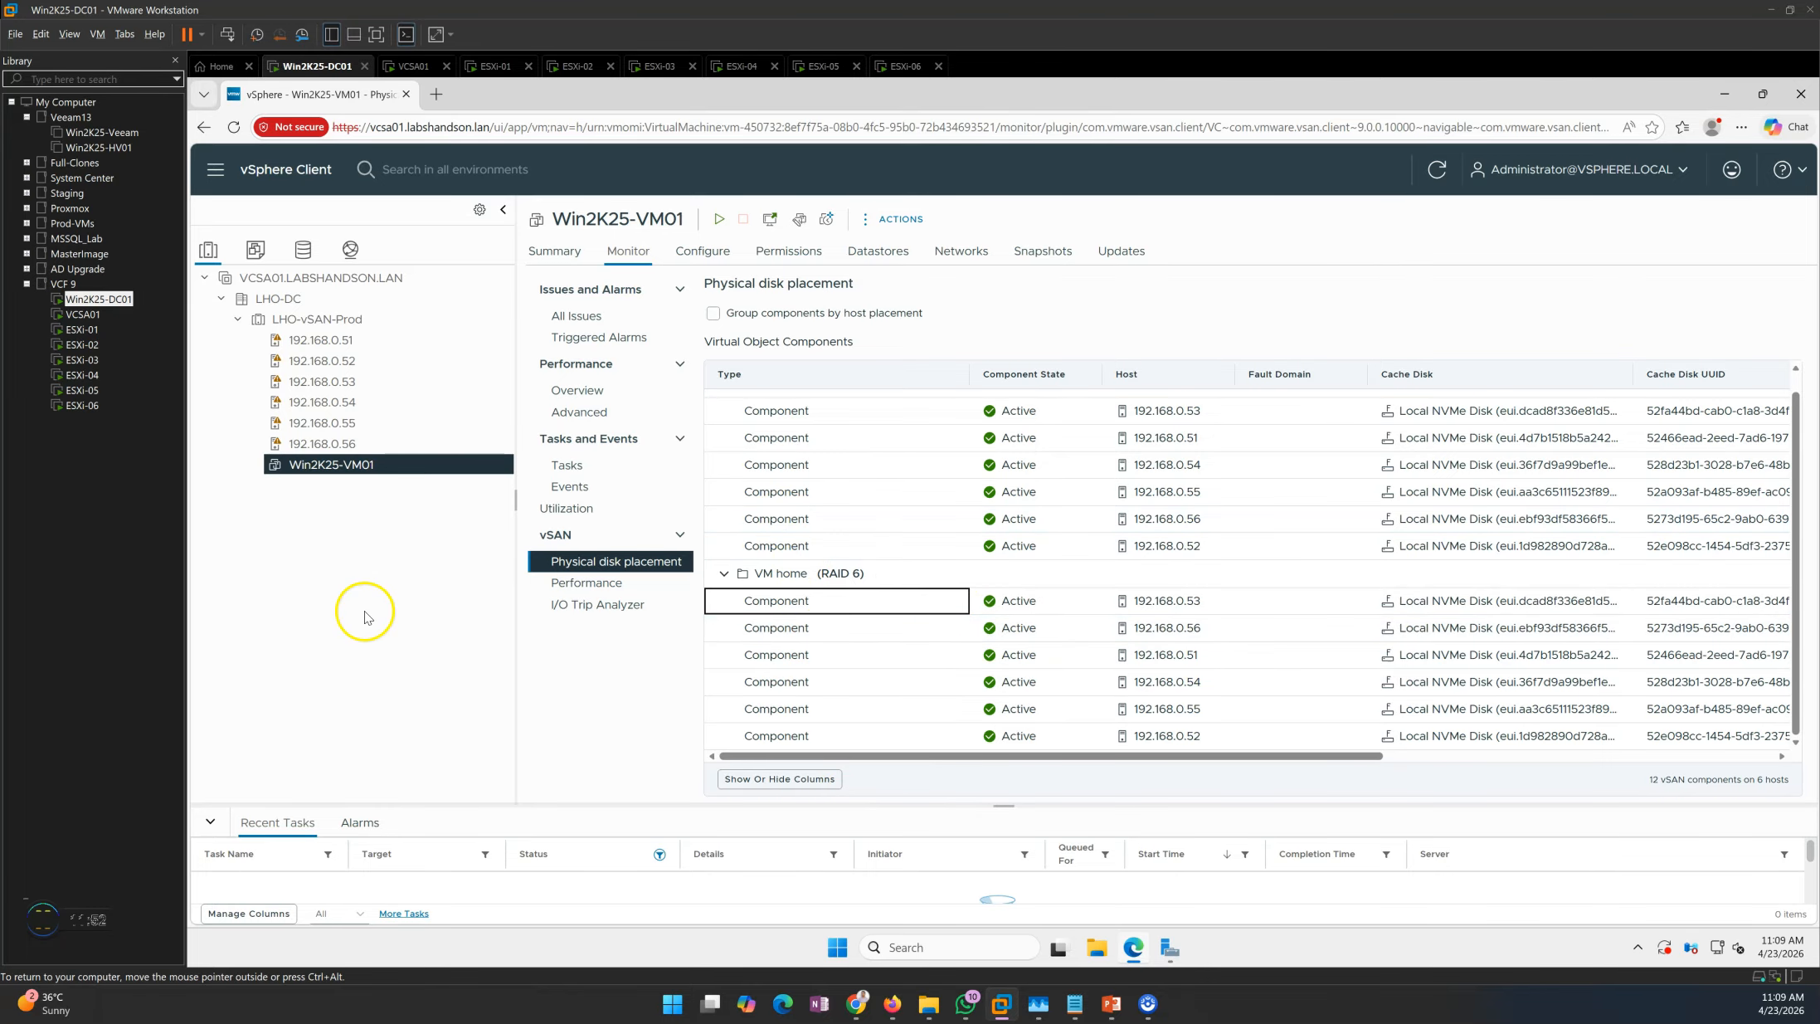
pyautogui.click(554, 250)
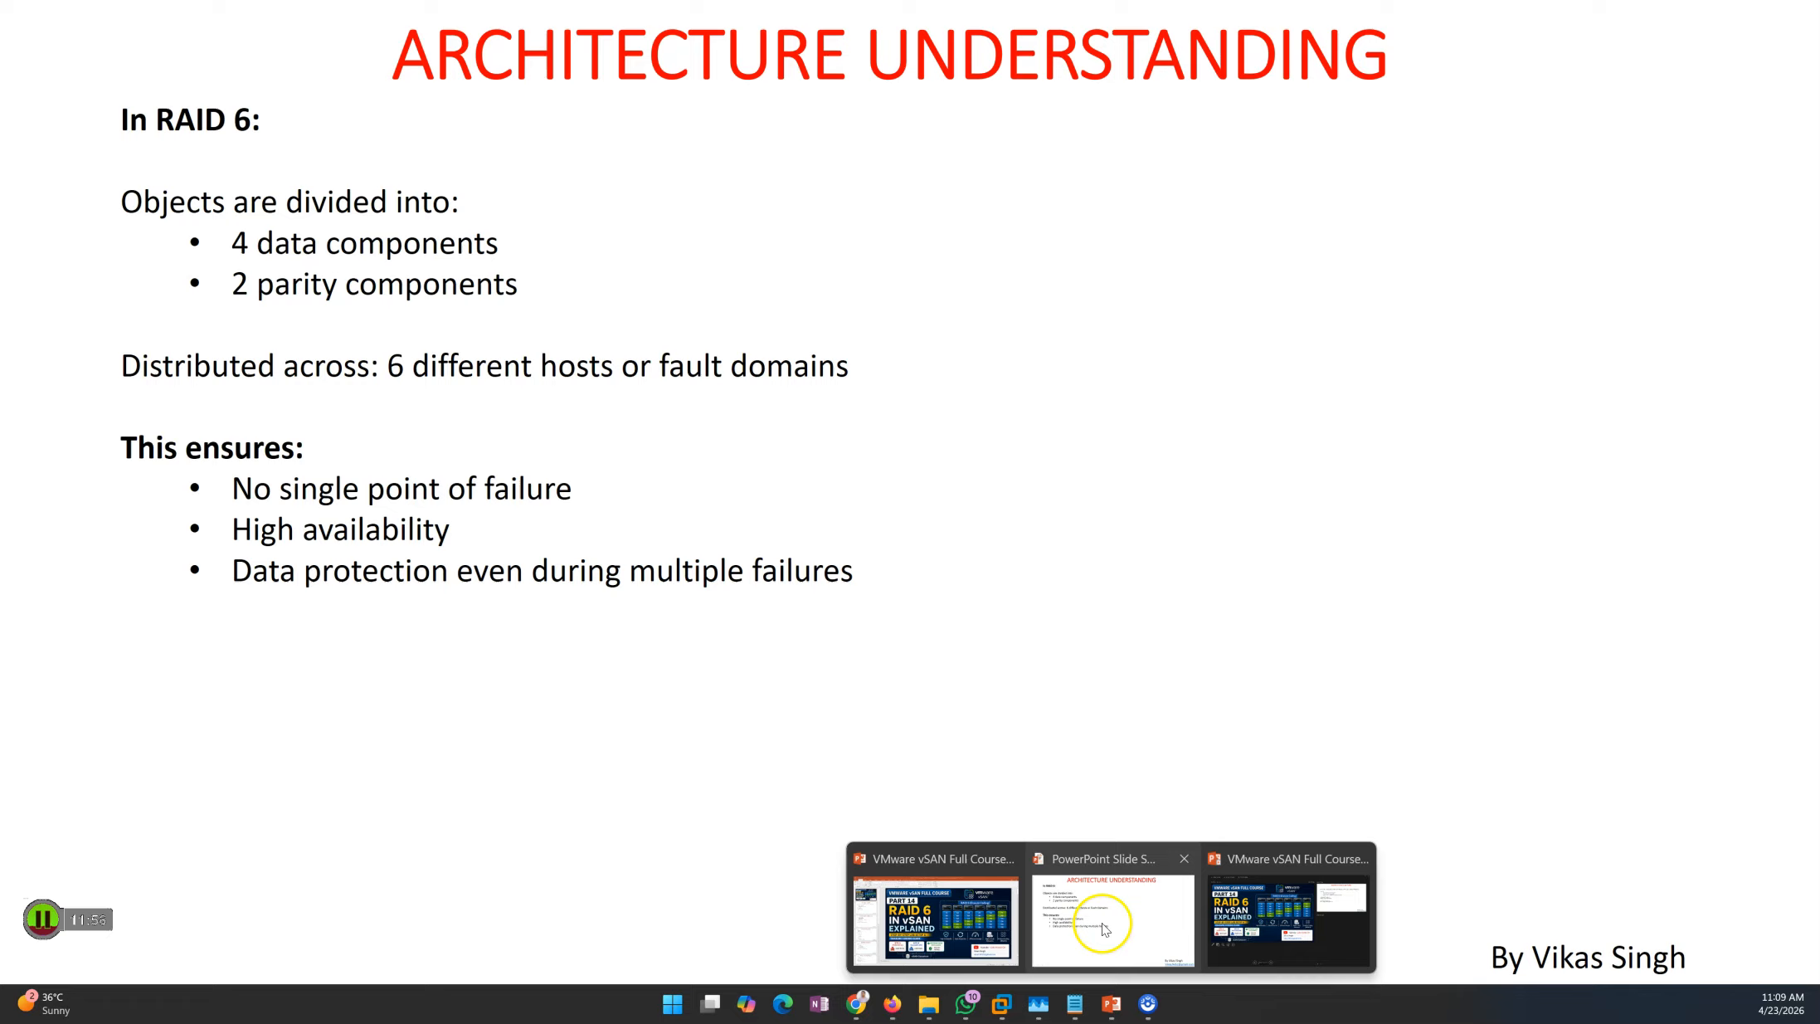
pyautogui.click(1089, 908)
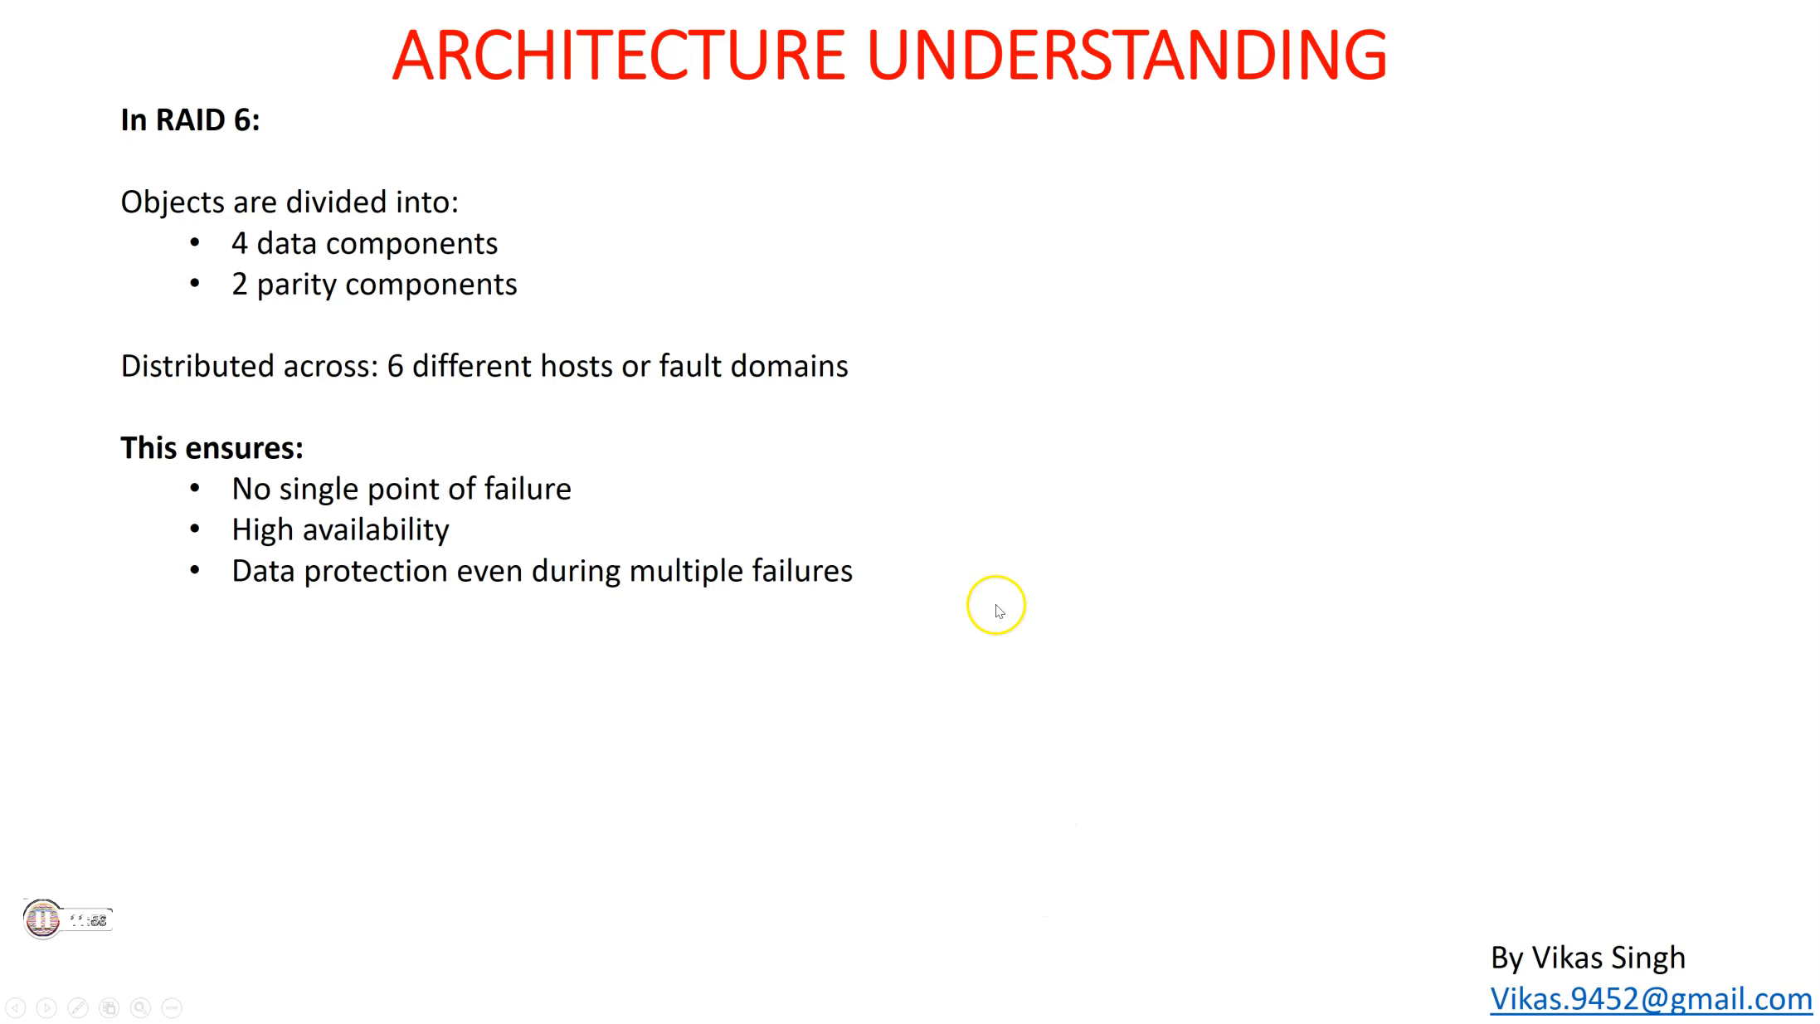
pyautogui.click(996, 606)
pyautogui.click(997, 602)
pyautogui.click(996, 599)
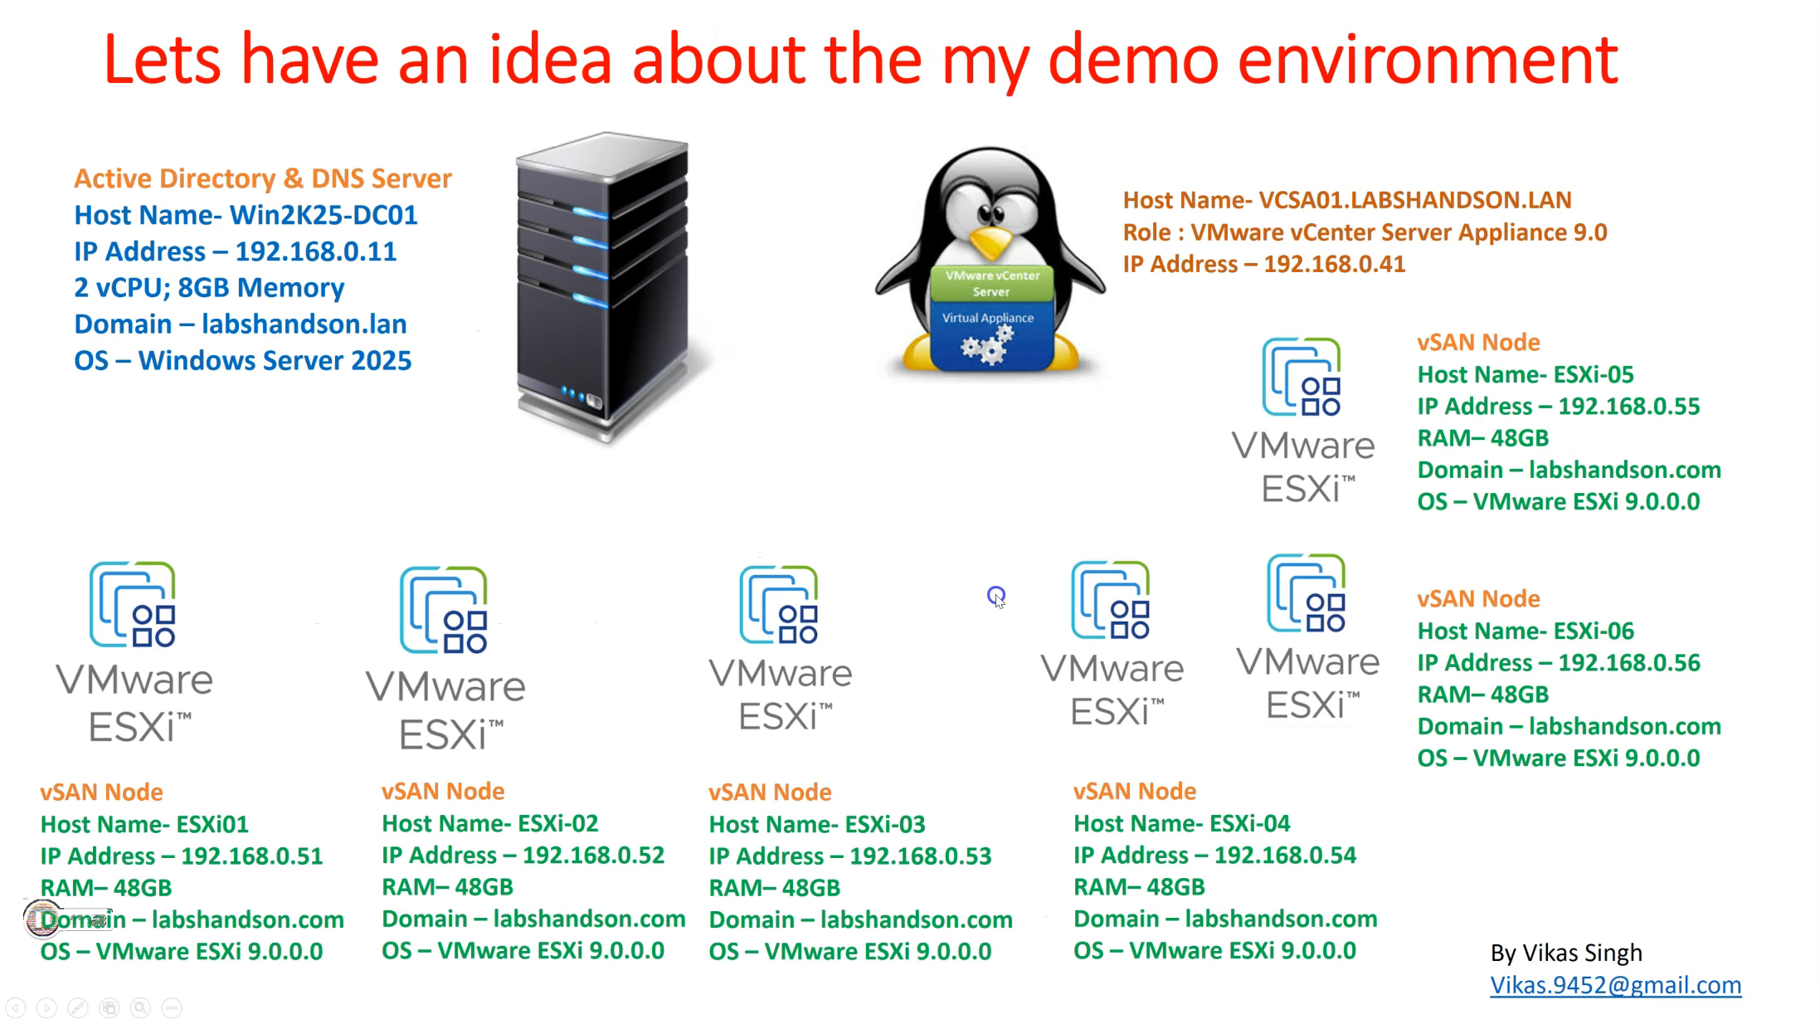
pyautogui.click(997, 595)
pyautogui.click(960, 541)
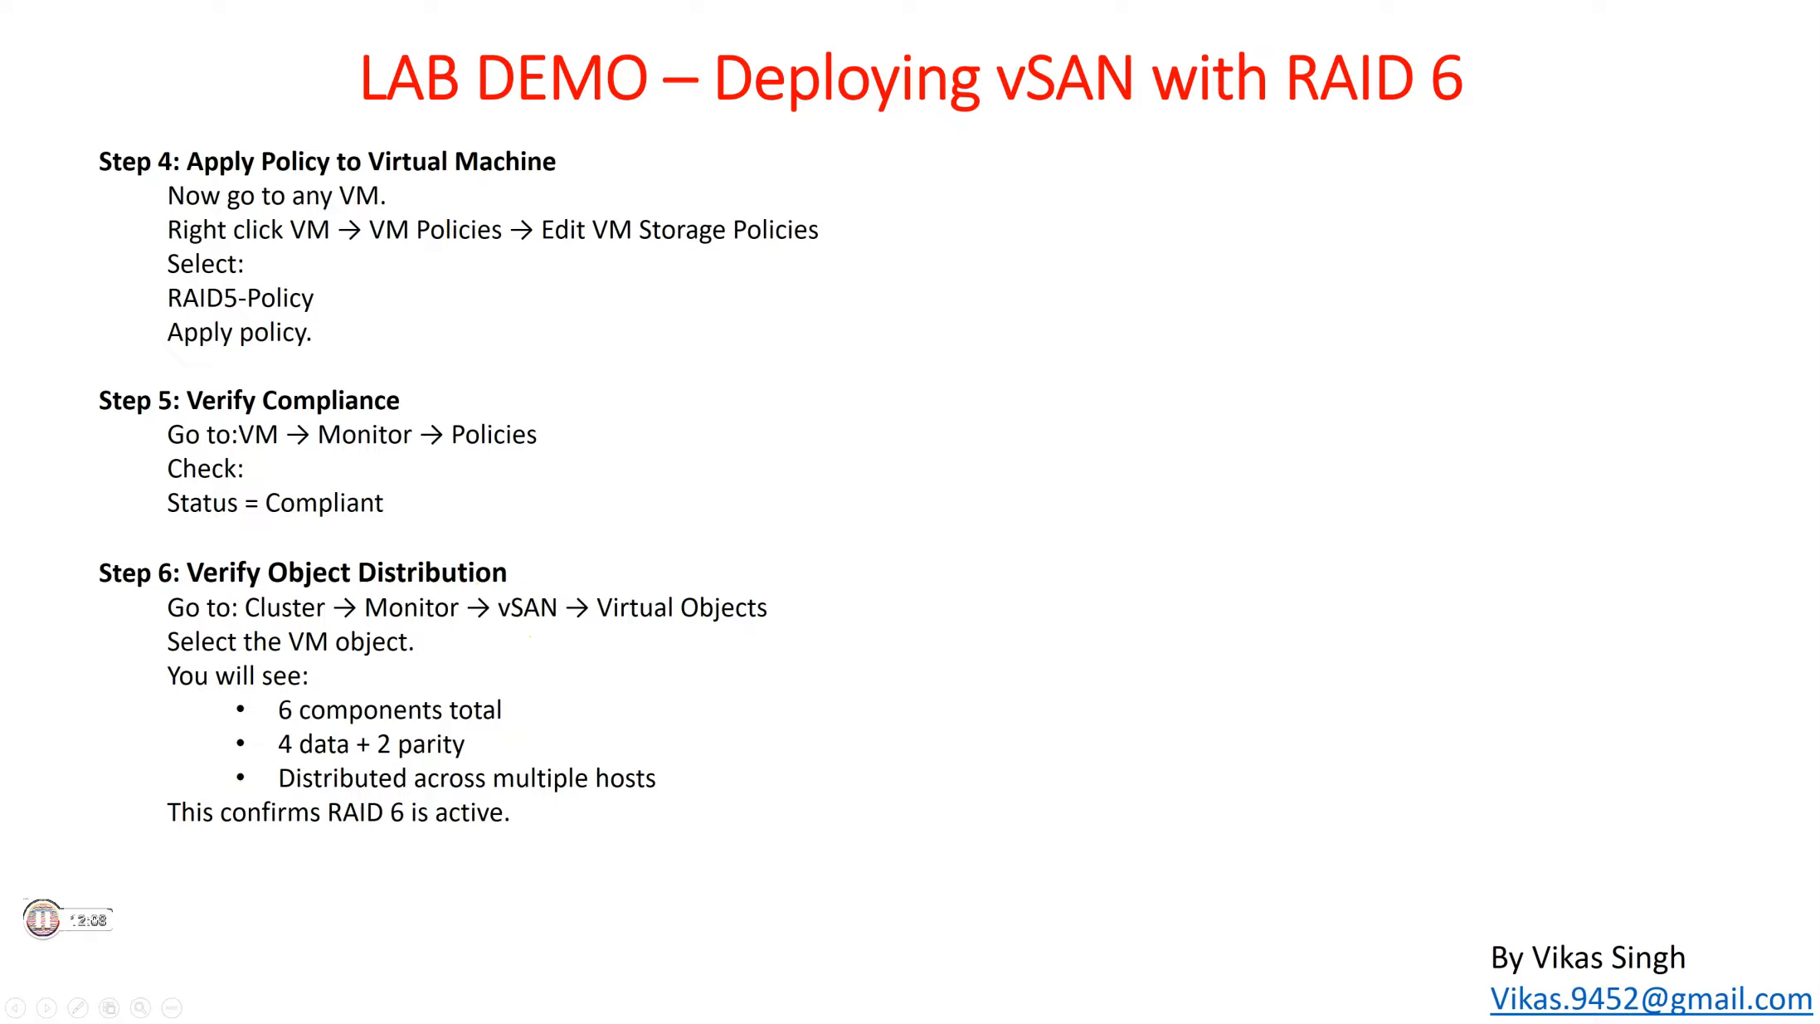
pyautogui.hotkey('alt', 'Tab')
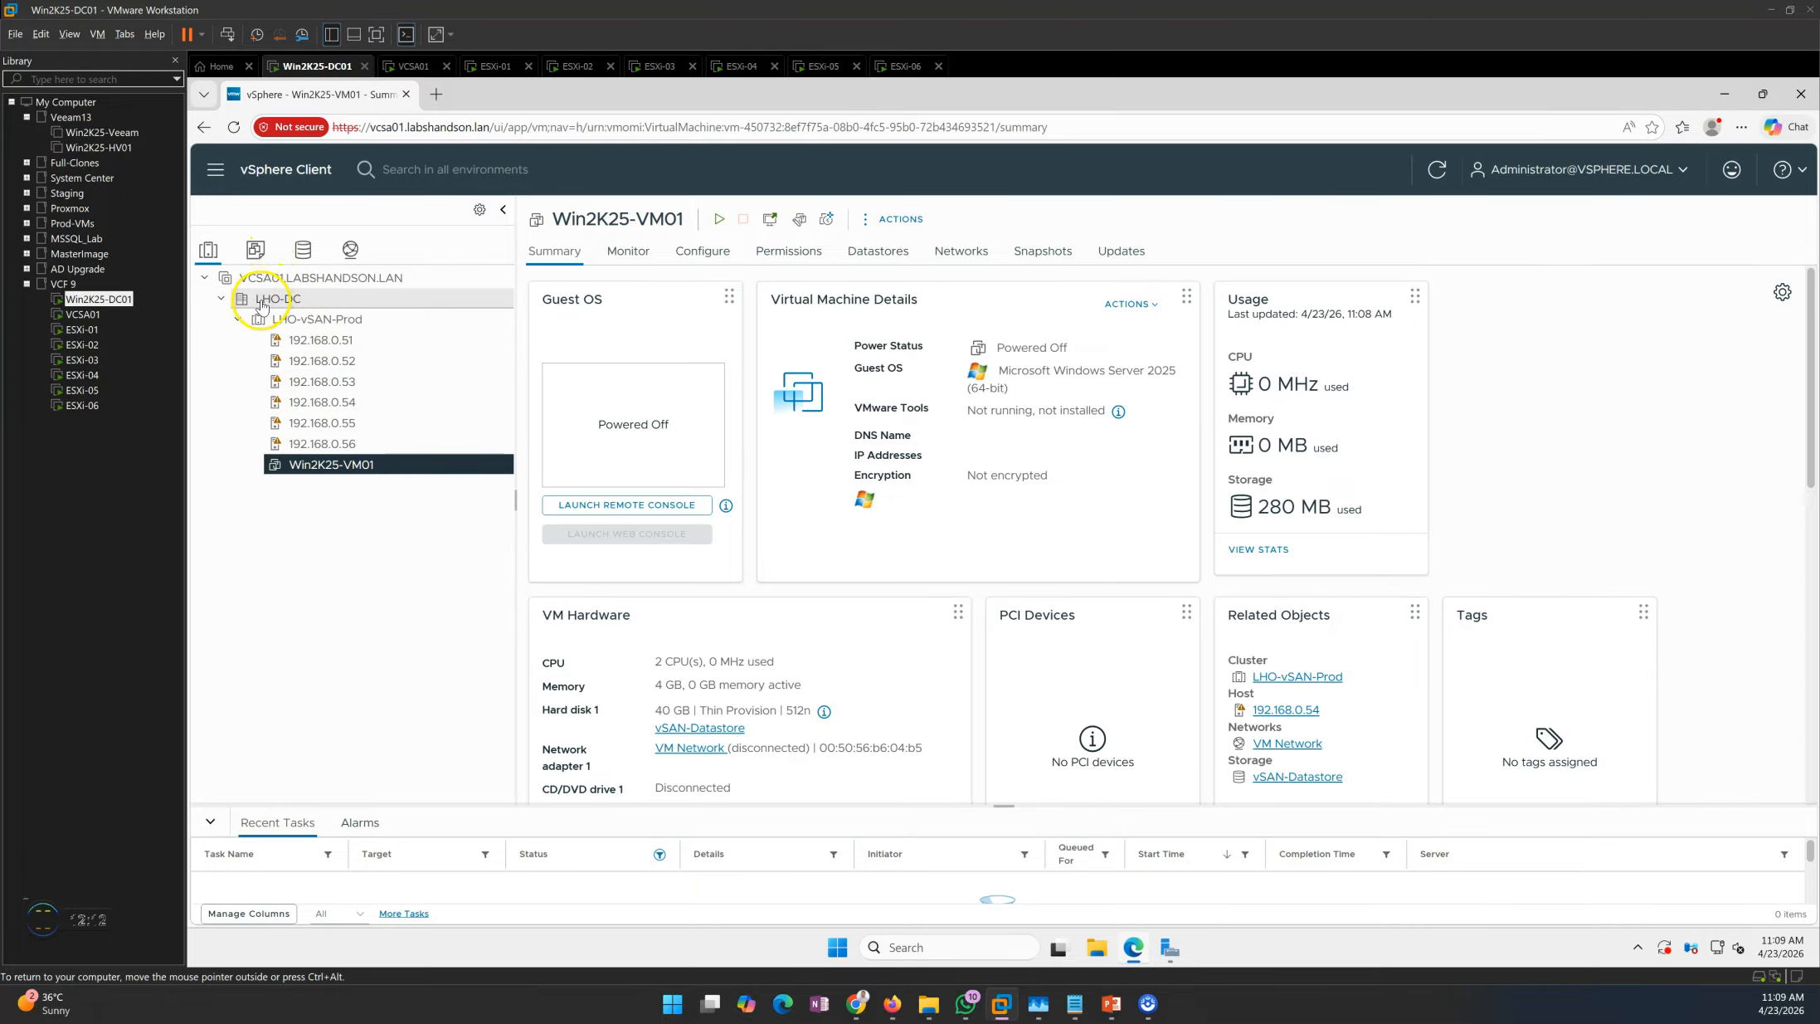
# Step: Show the placement details of Win2K25-VM01 from the LHO-vSAN-Prod cluster's vSAN virtual objects, widening the Type column to read each object's RAID level
pyautogui.click(322, 322)
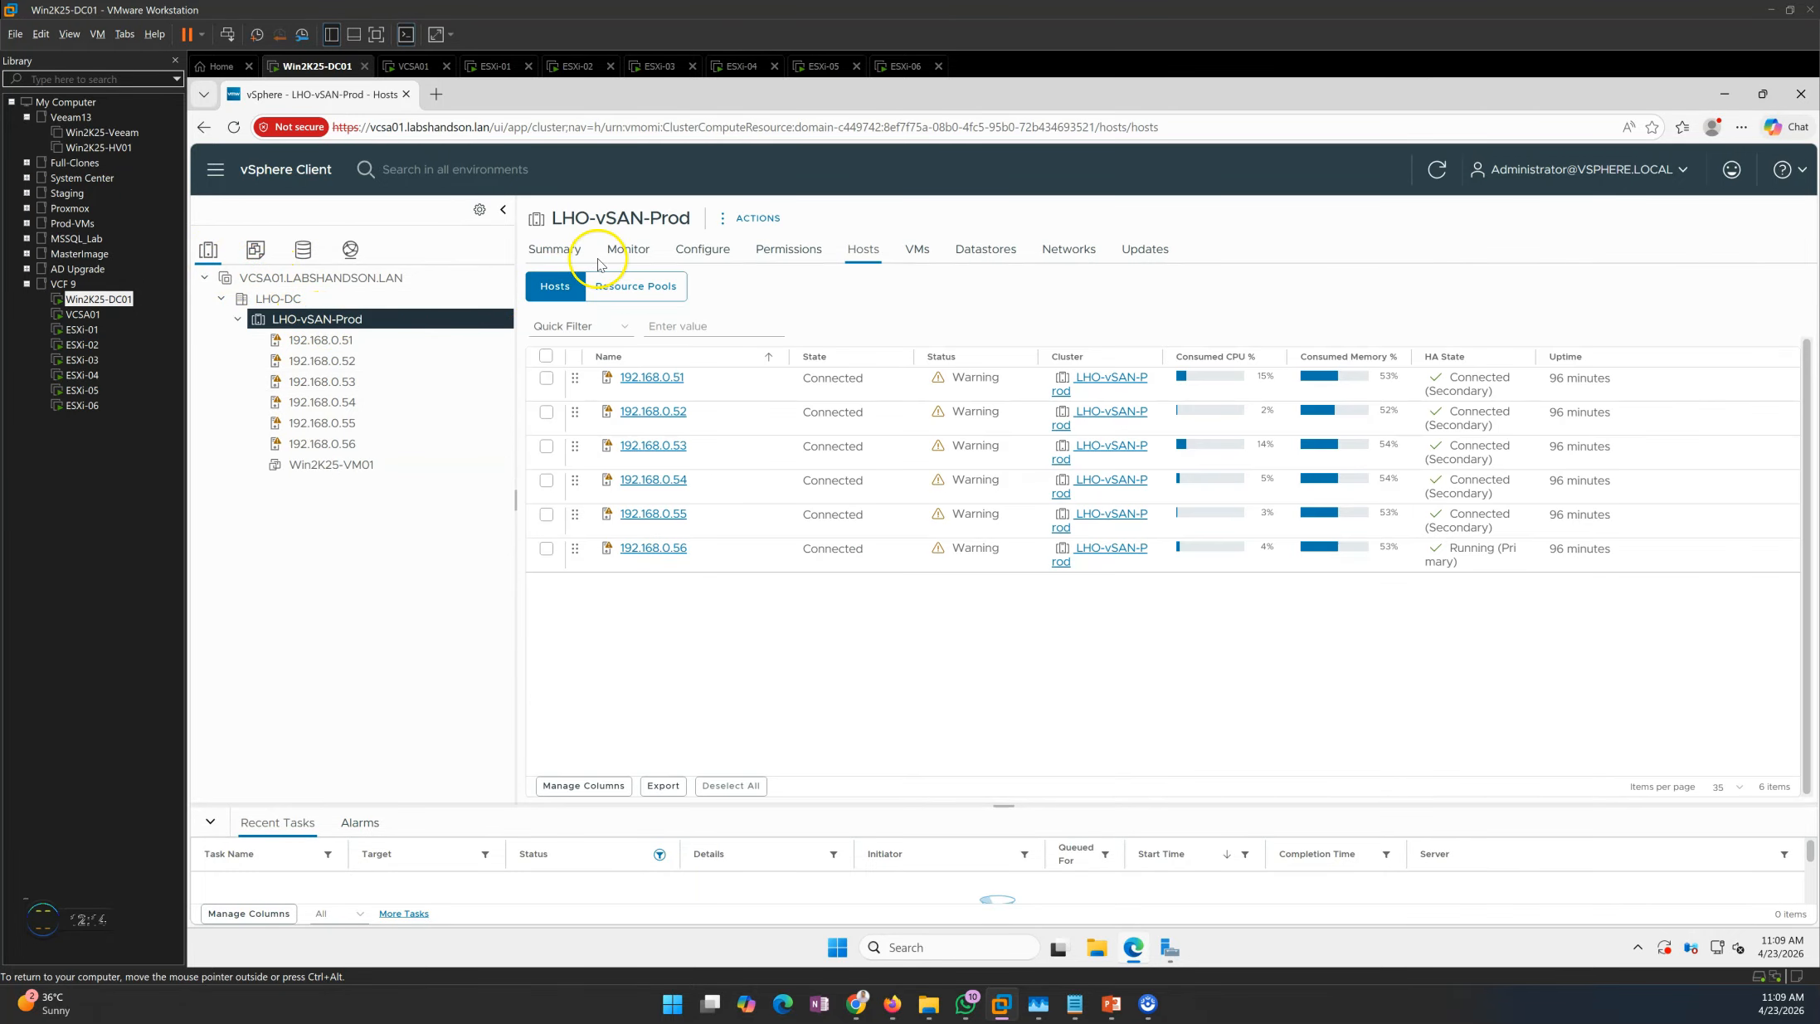
pyautogui.scroll(-6, 630, 597)
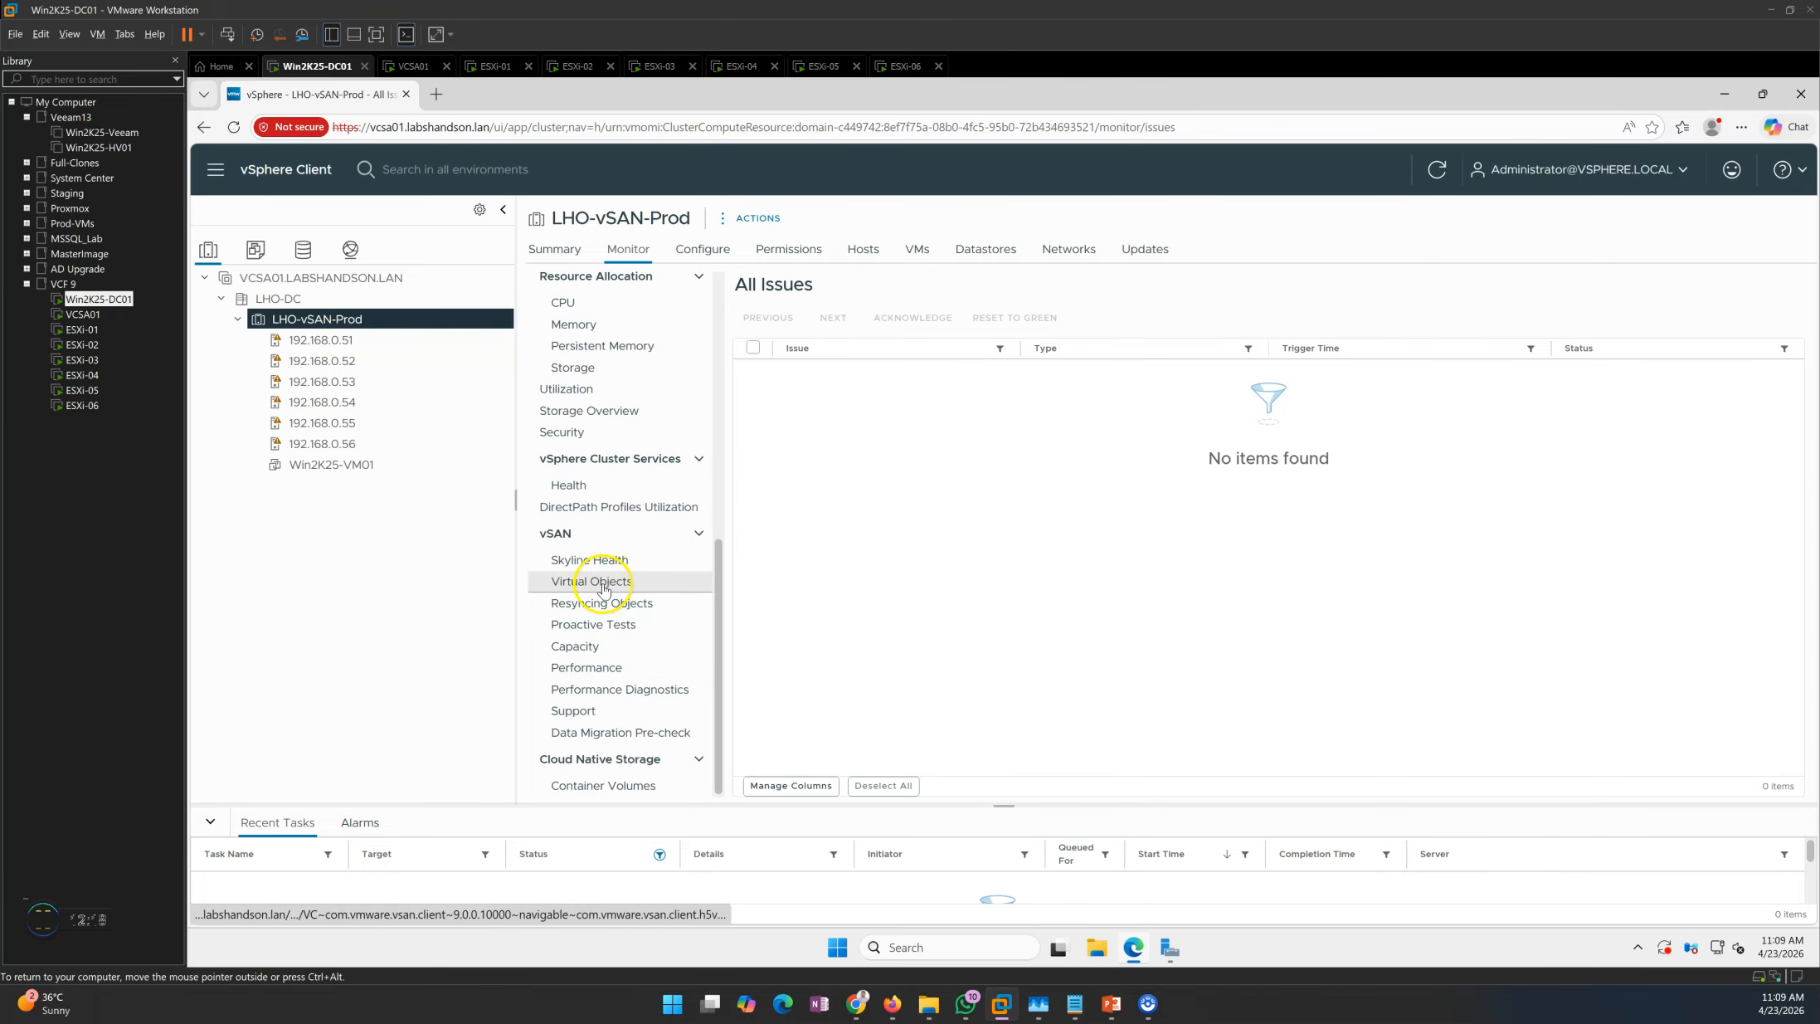
pyautogui.click(604, 583)
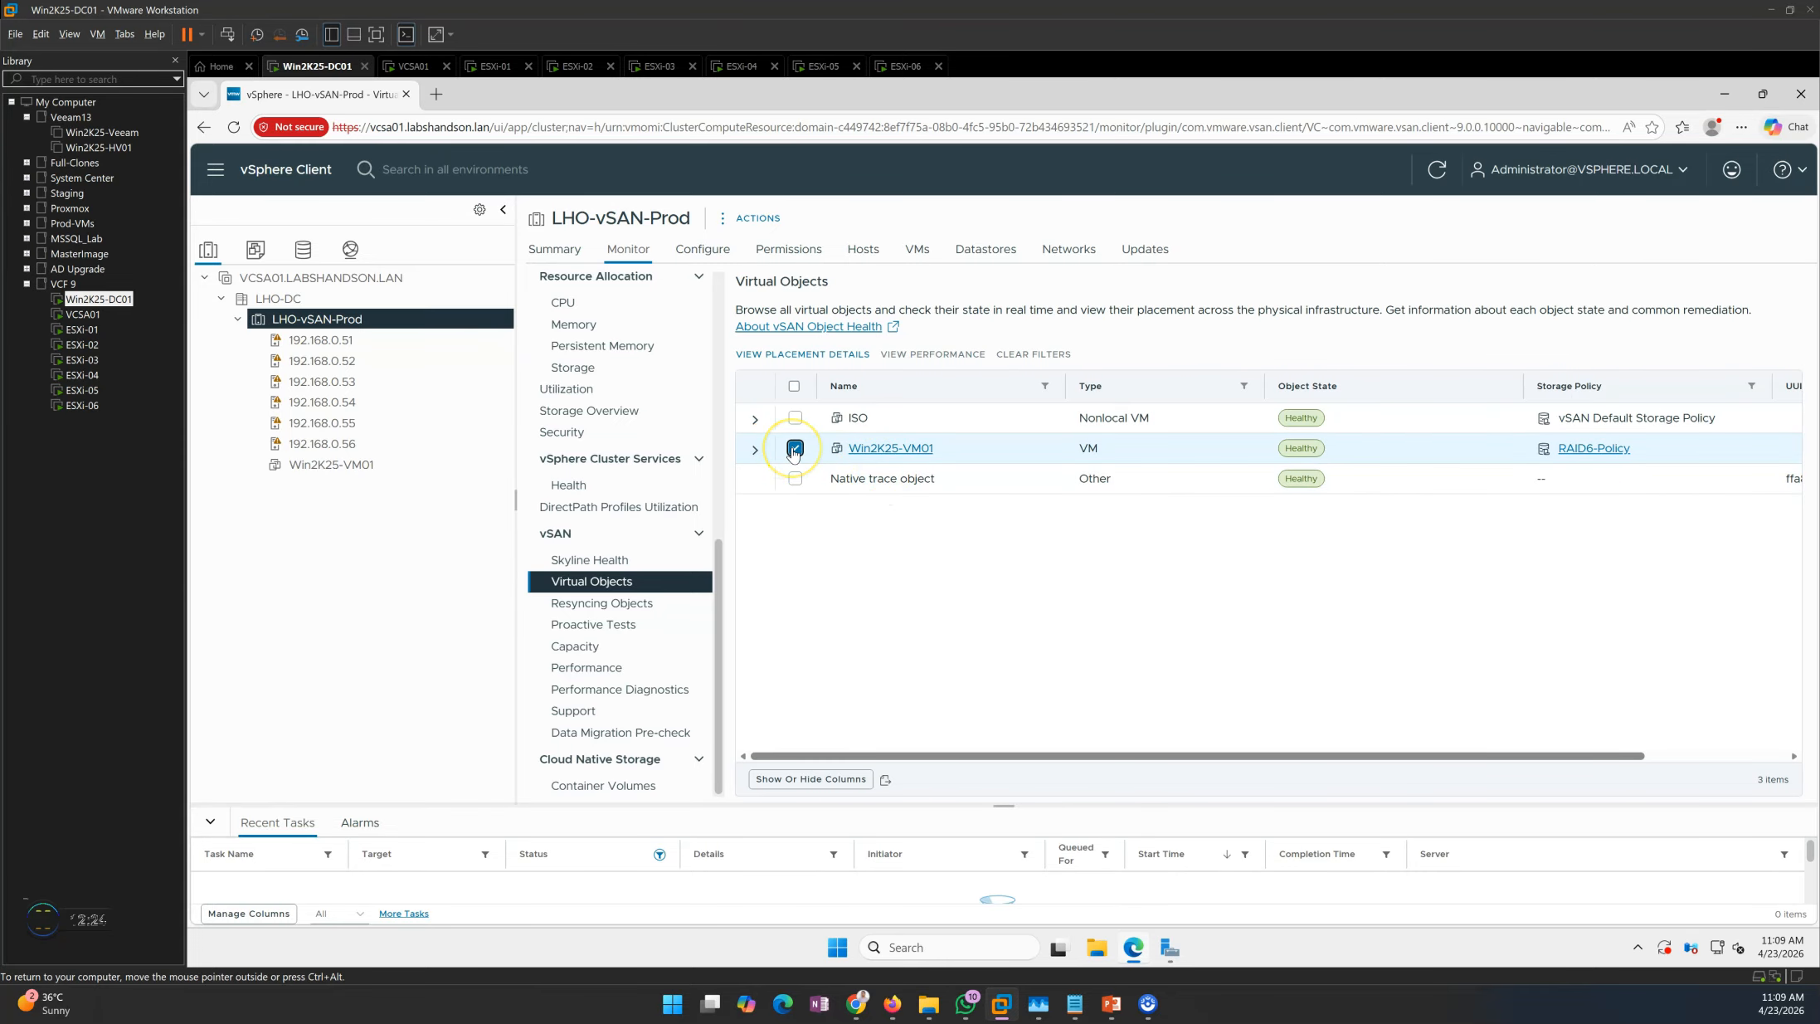
pyautogui.click(803, 356)
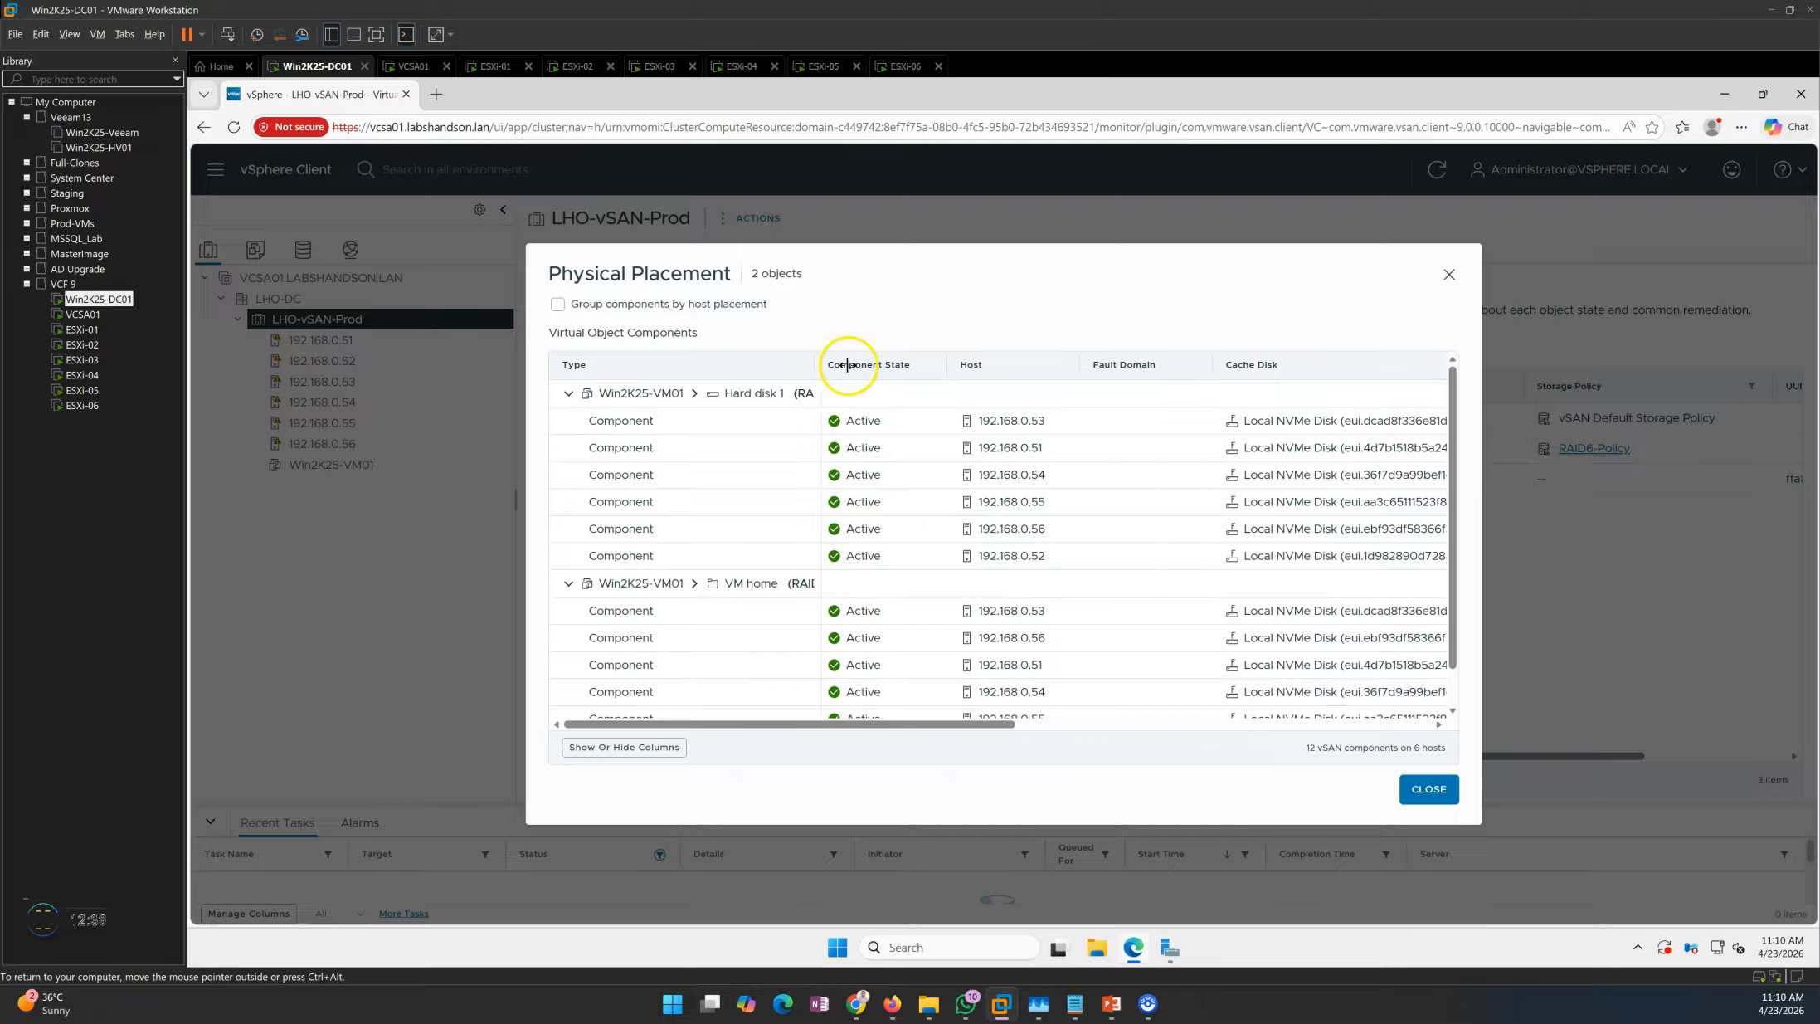
pyautogui.moveTo(892, 366); pyautogui.dragTo(893, 366)
pyautogui.click(814, 392)
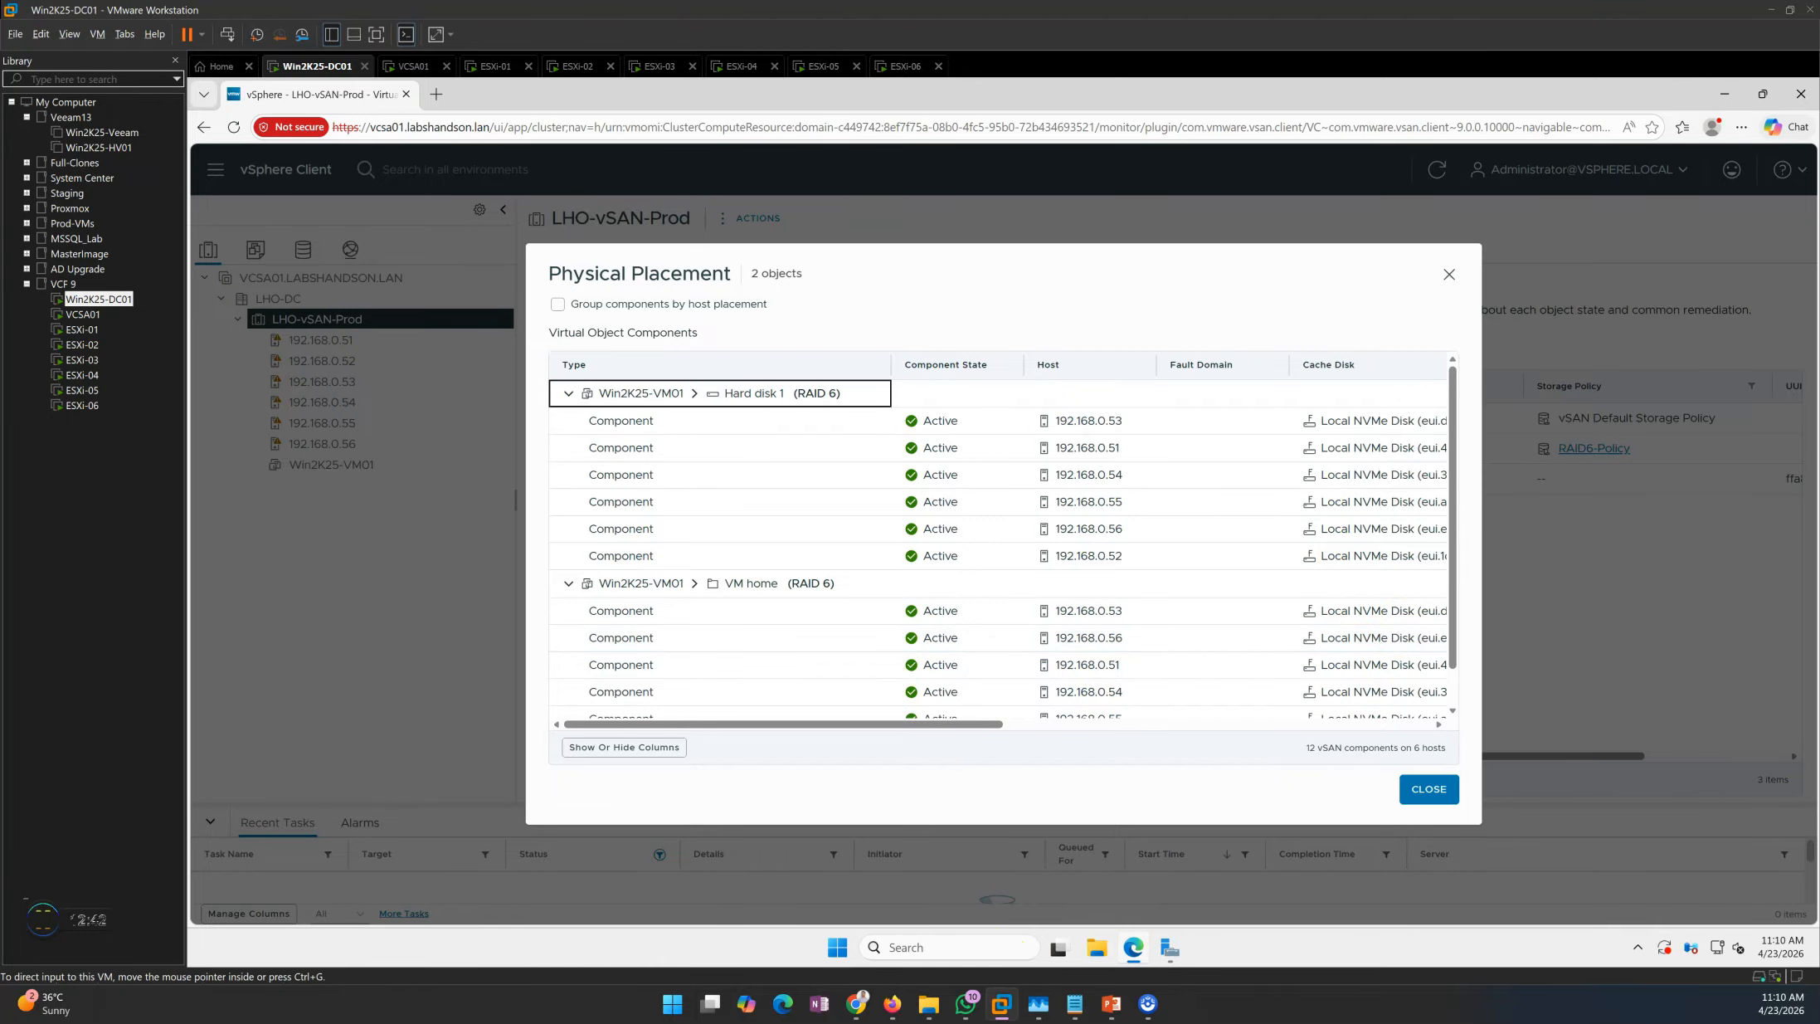
pyautogui.moveTo(1112, 1003)
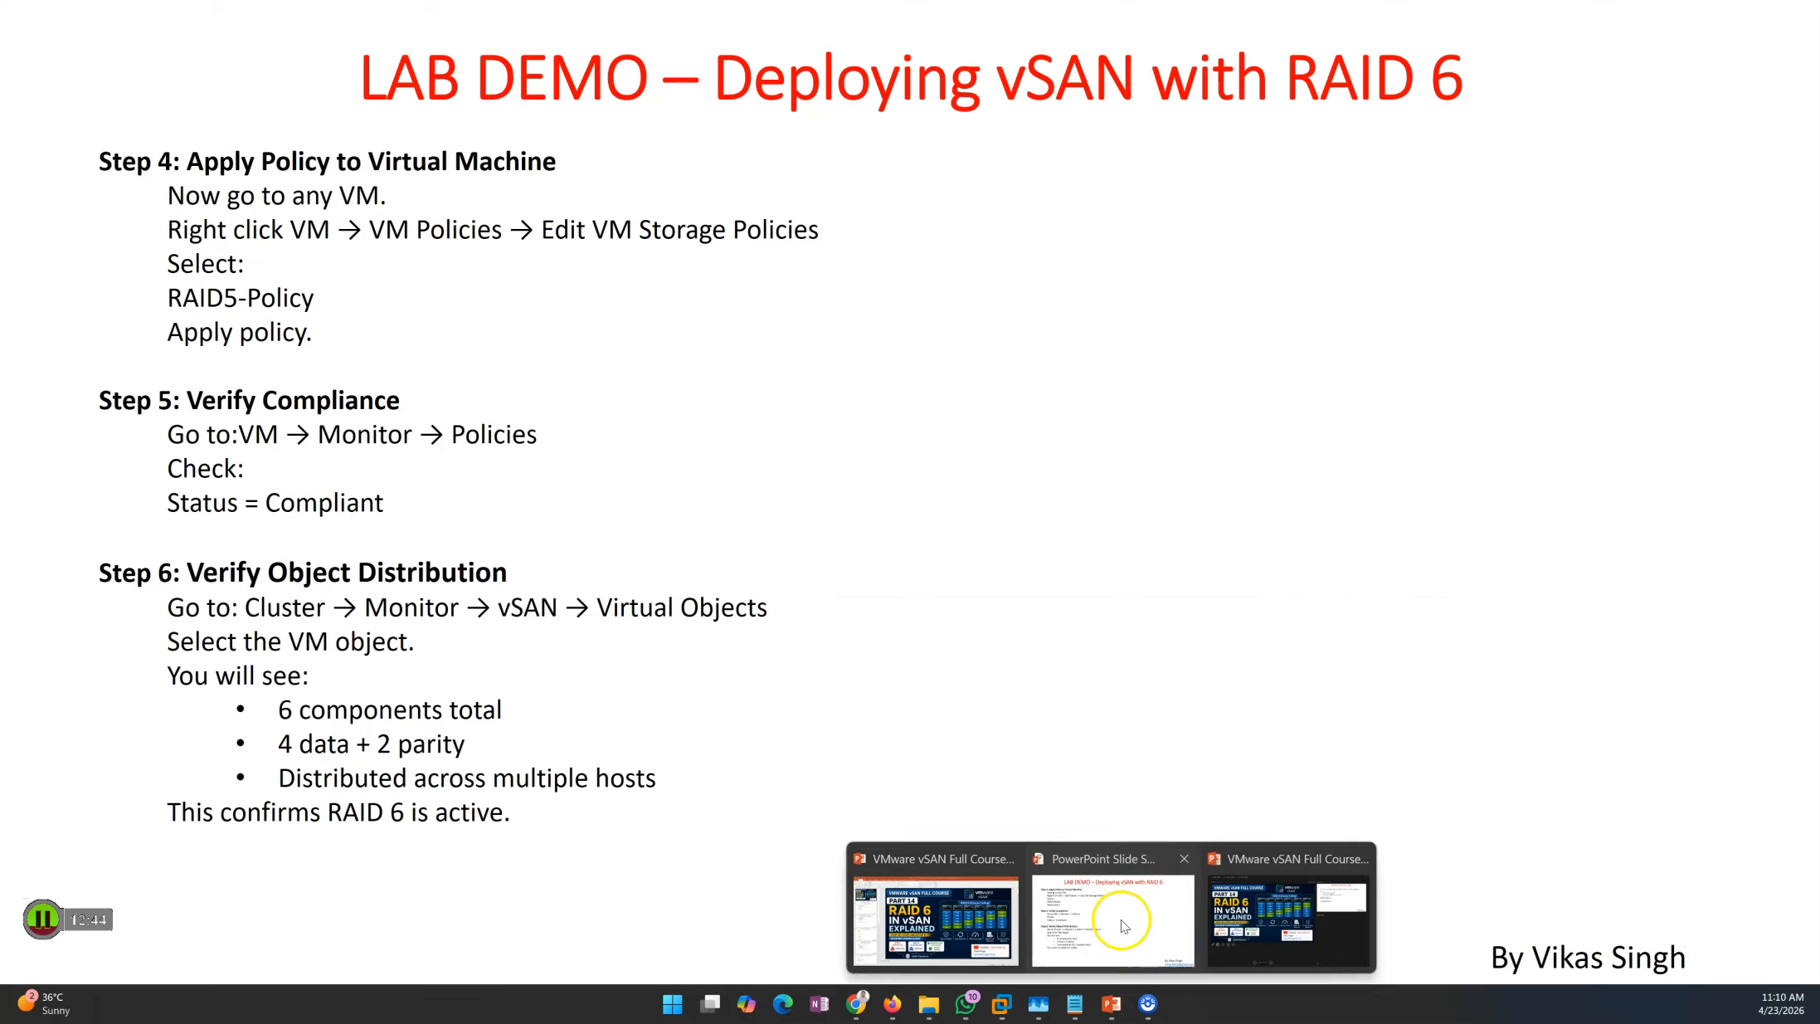
pyautogui.click(1124, 925)
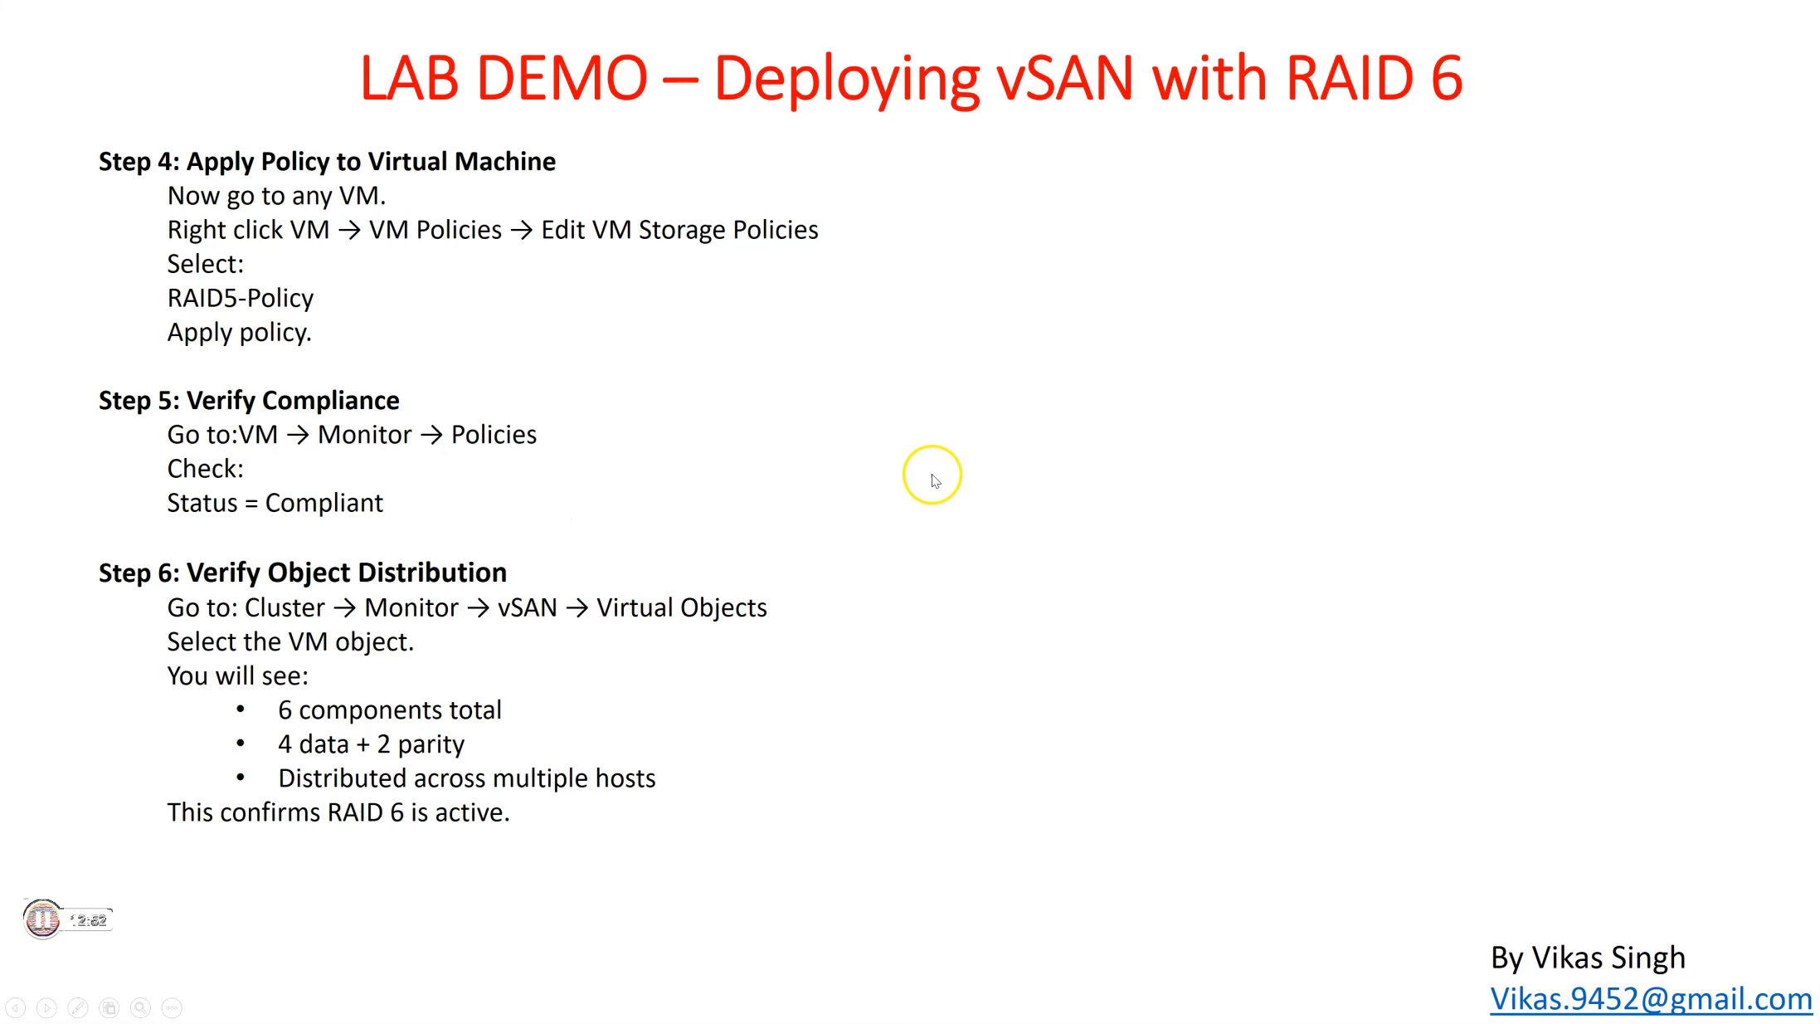
pyautogui.click(986, 466)
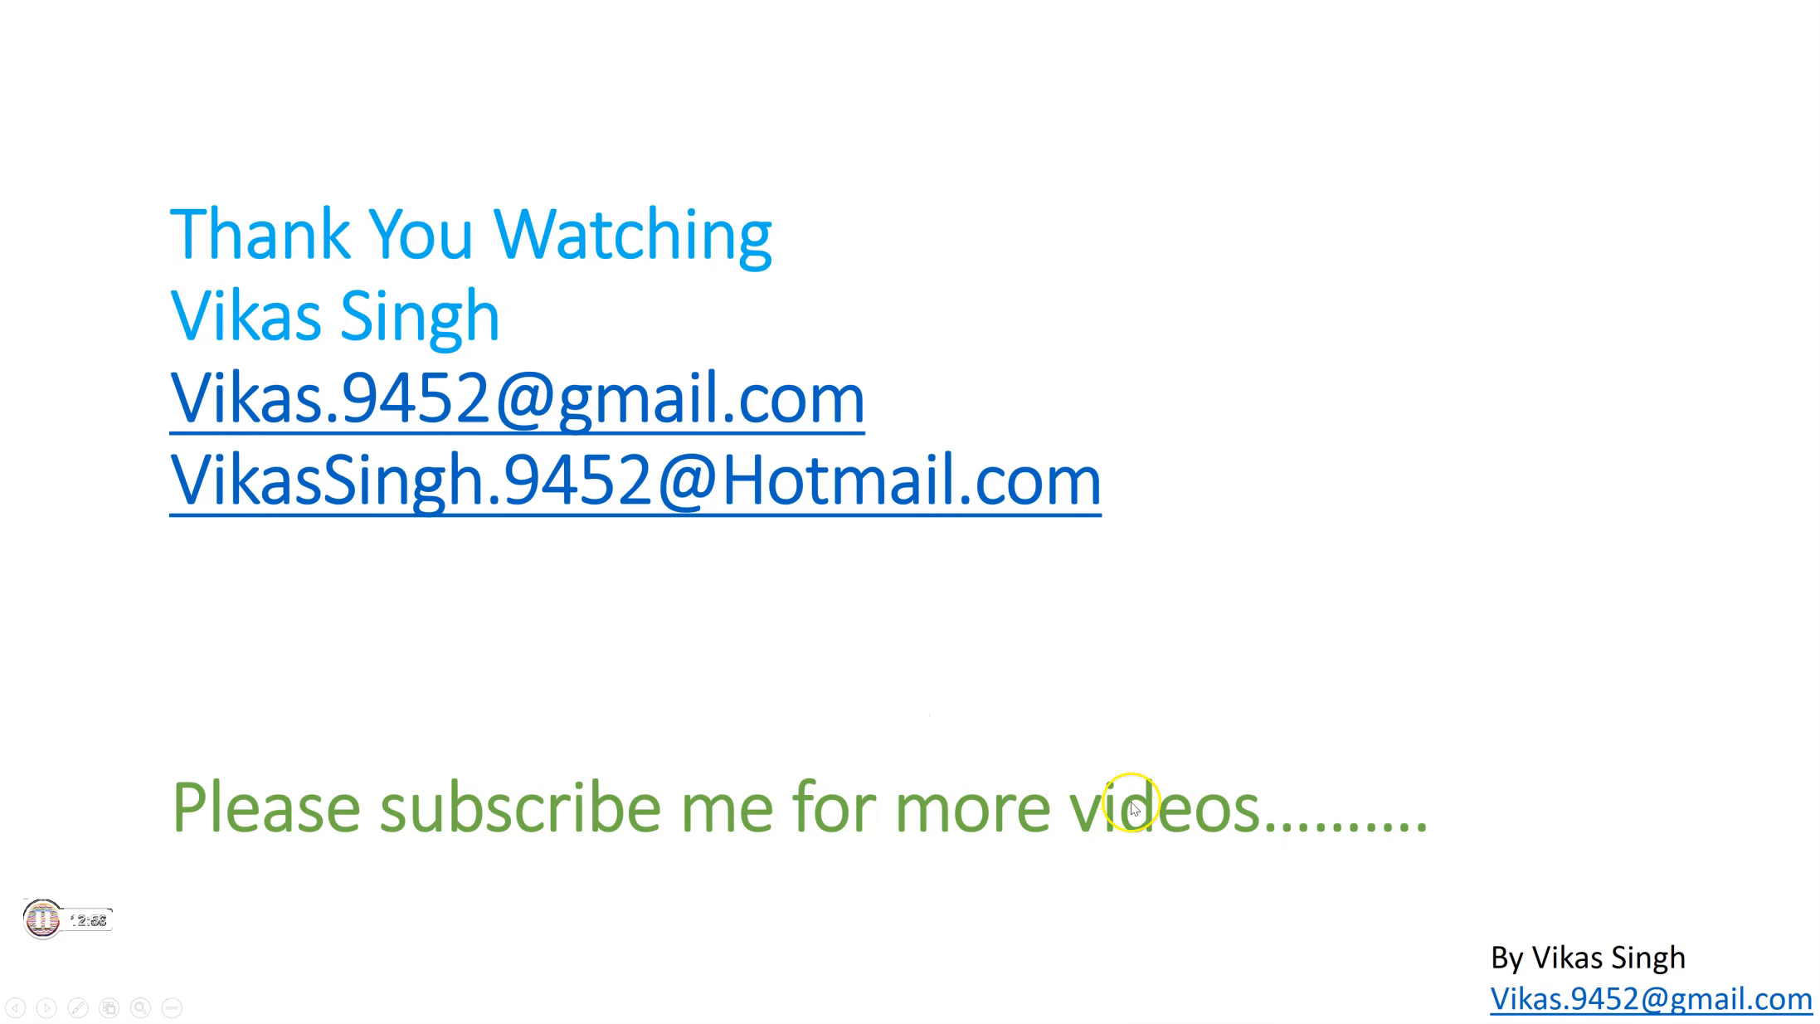
pyautogui.hotkey('alt', 'Tab')
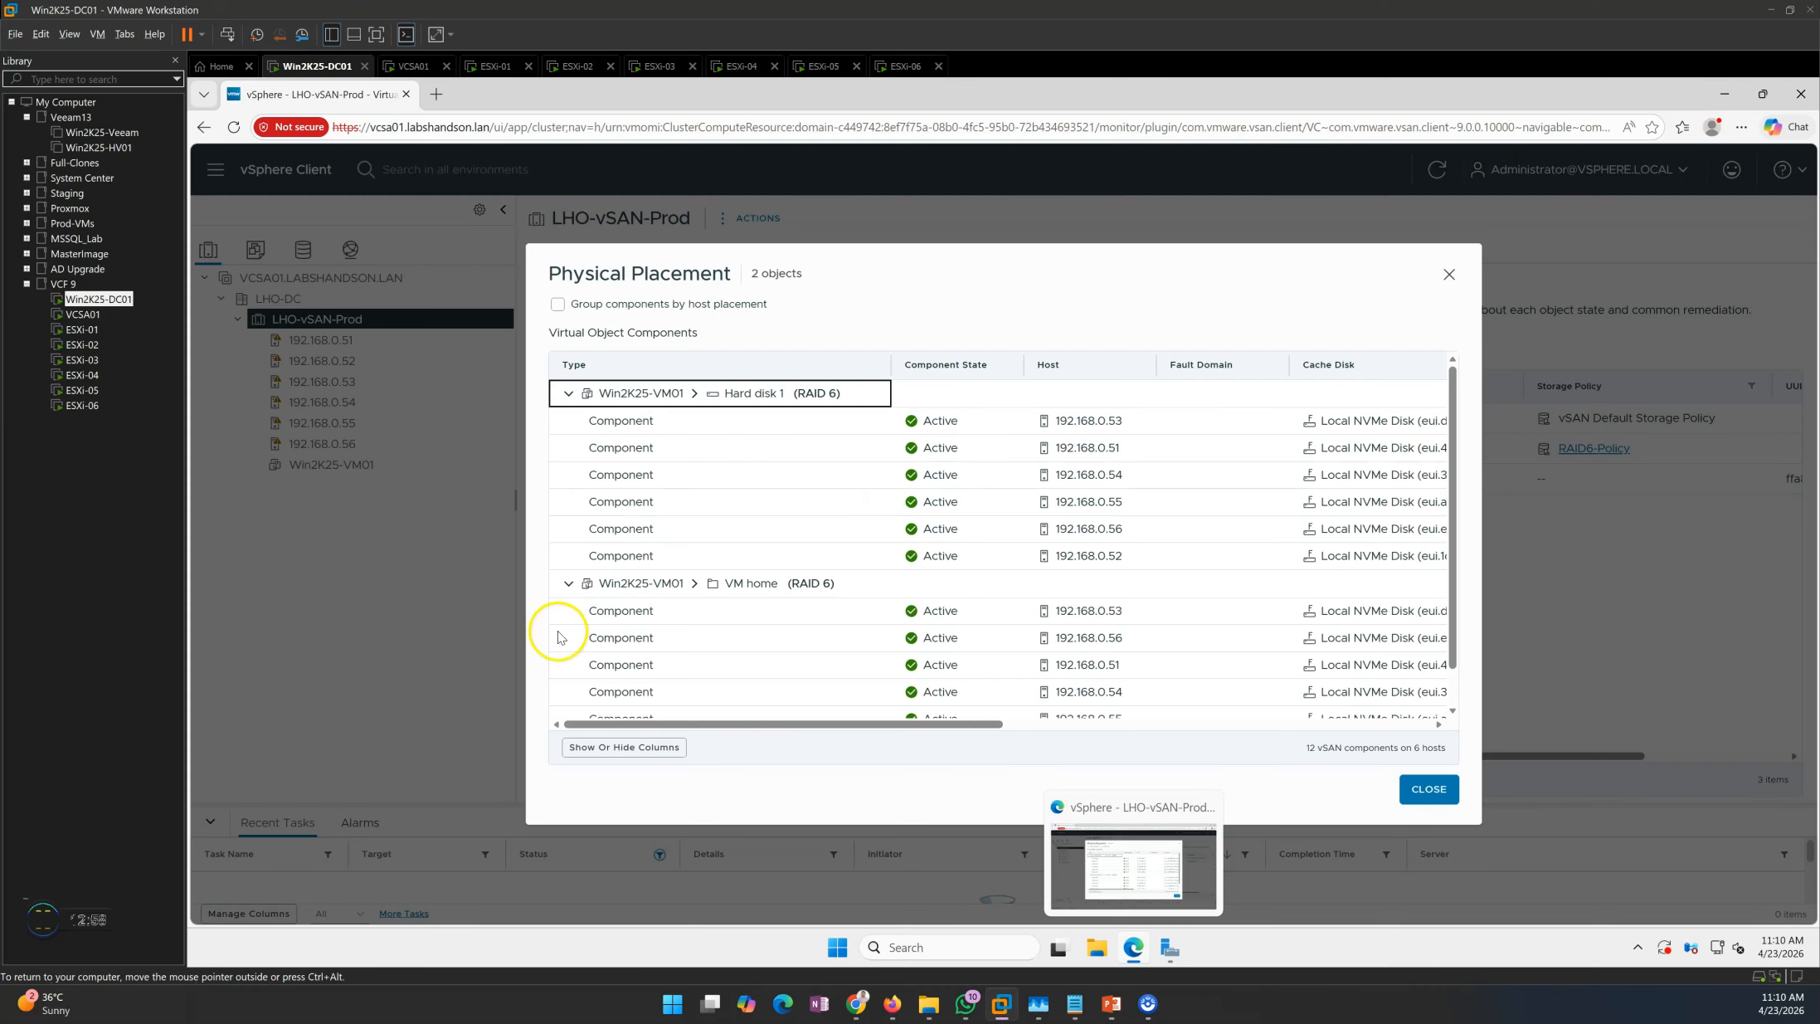